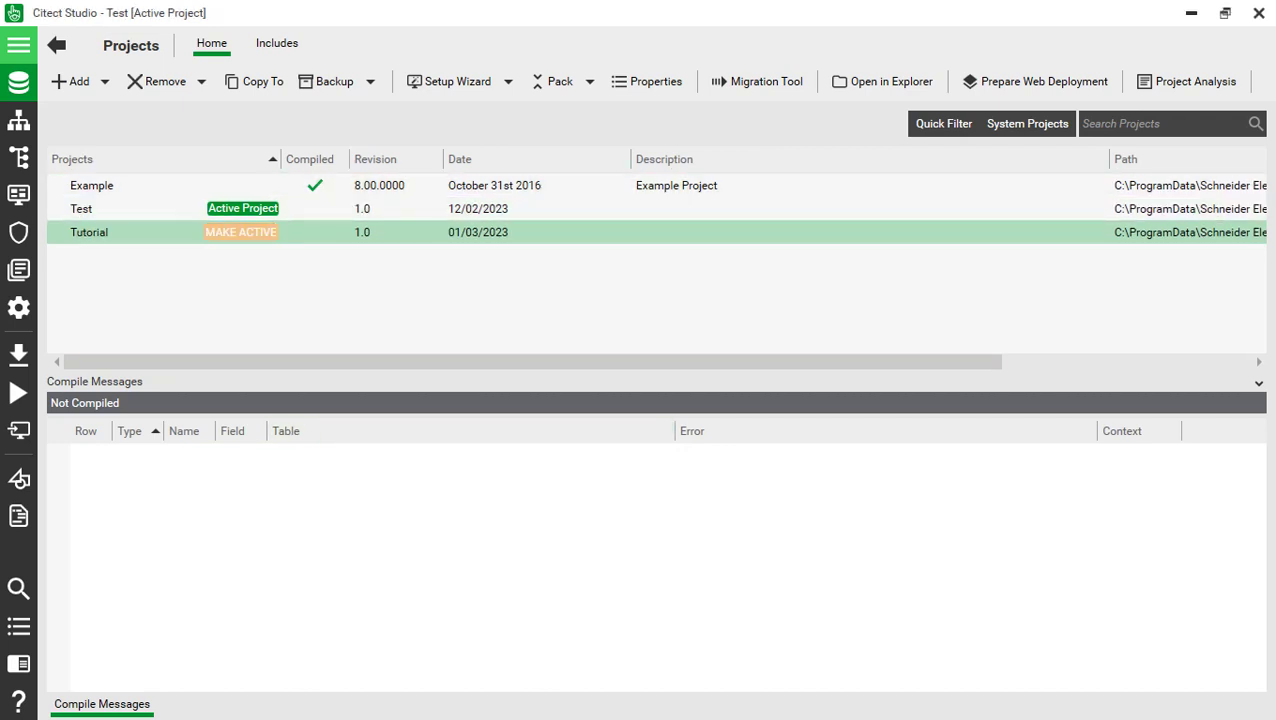
# - Make Tutorial the active project in place of Test and show its network topology
pyautogui.click(241, 232)
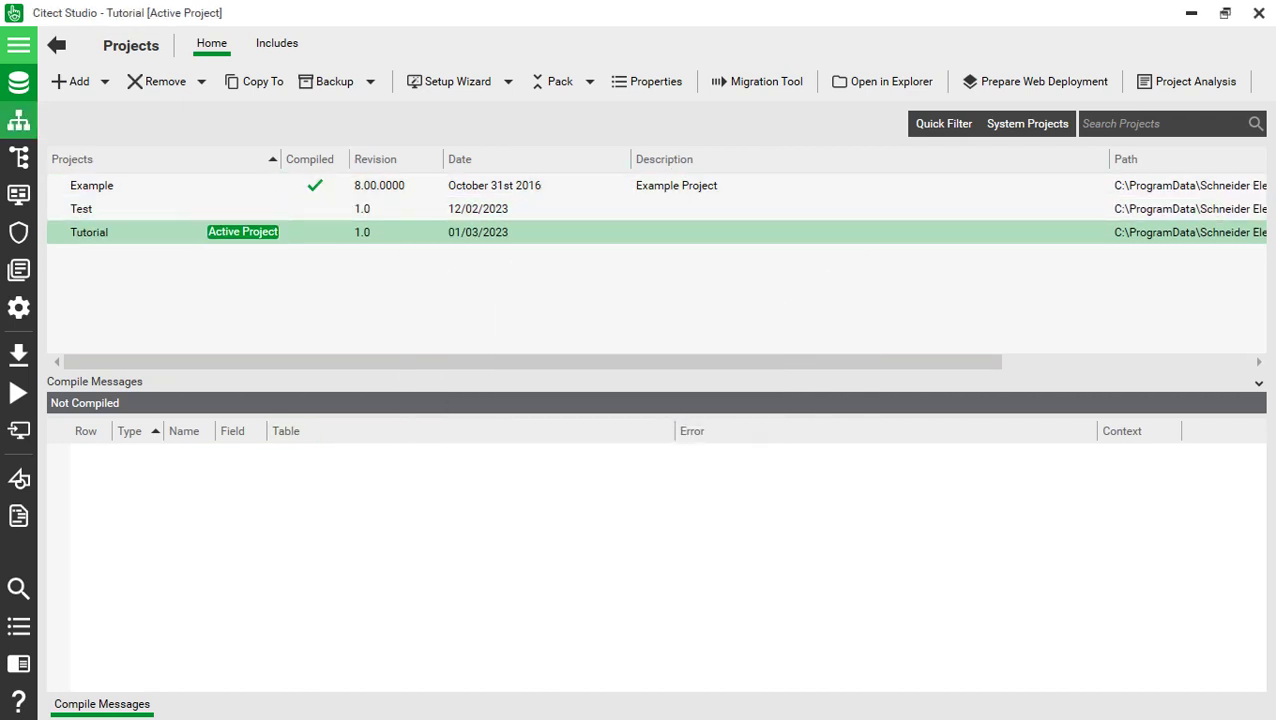
pyautogui.click(18, 120)
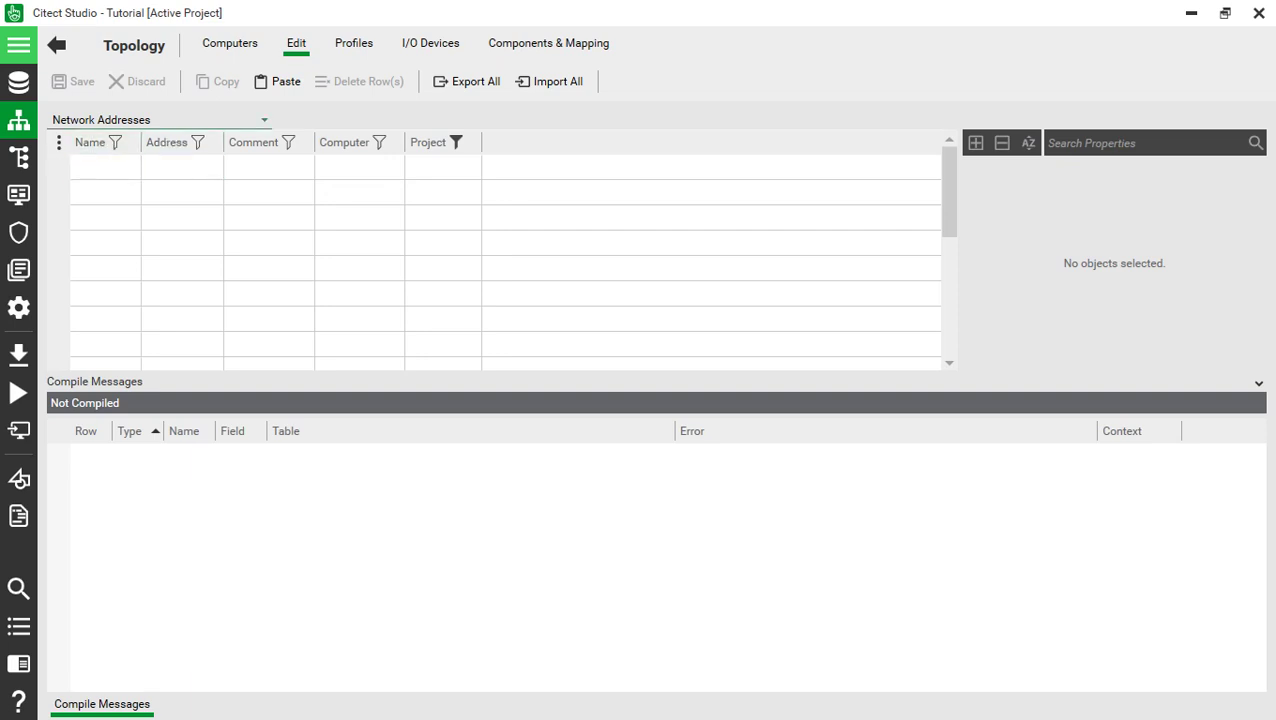
# - Add and save network address LocalHost with IP 192.168.100.10
pyautogui.click(105, 167)
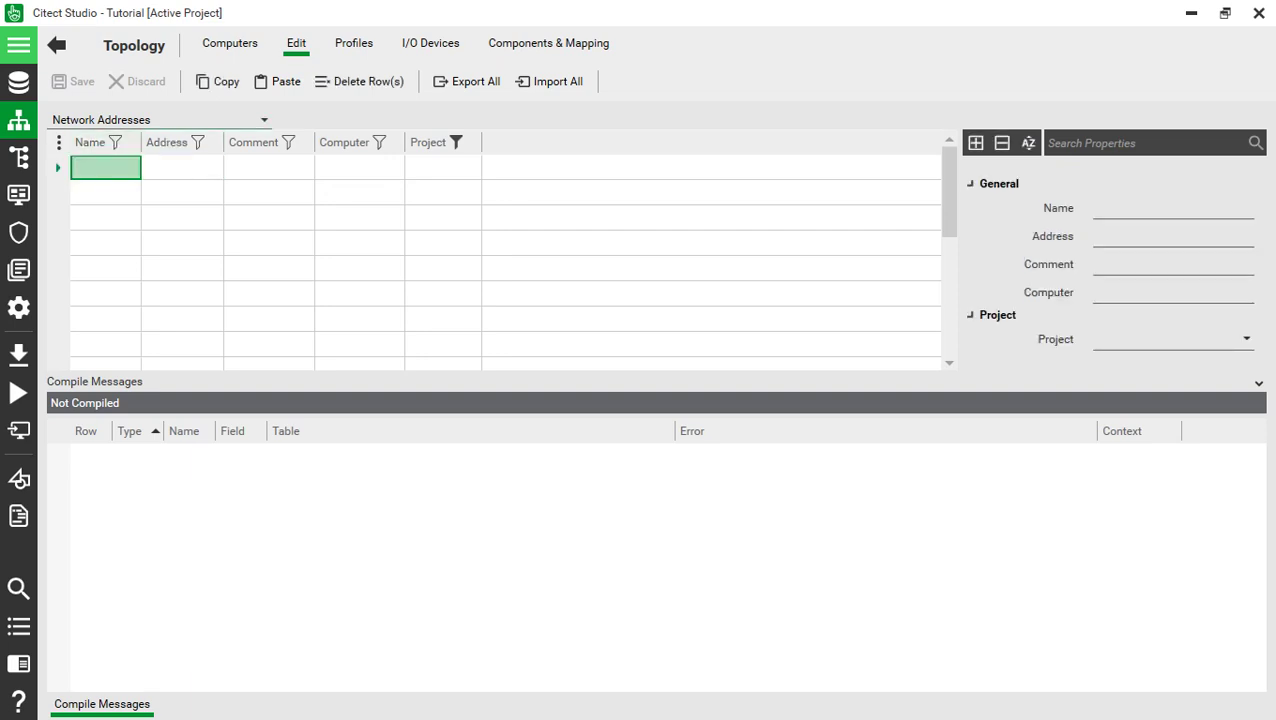
pyautogui.click(105, 167)
pyautogui.write('Loc')
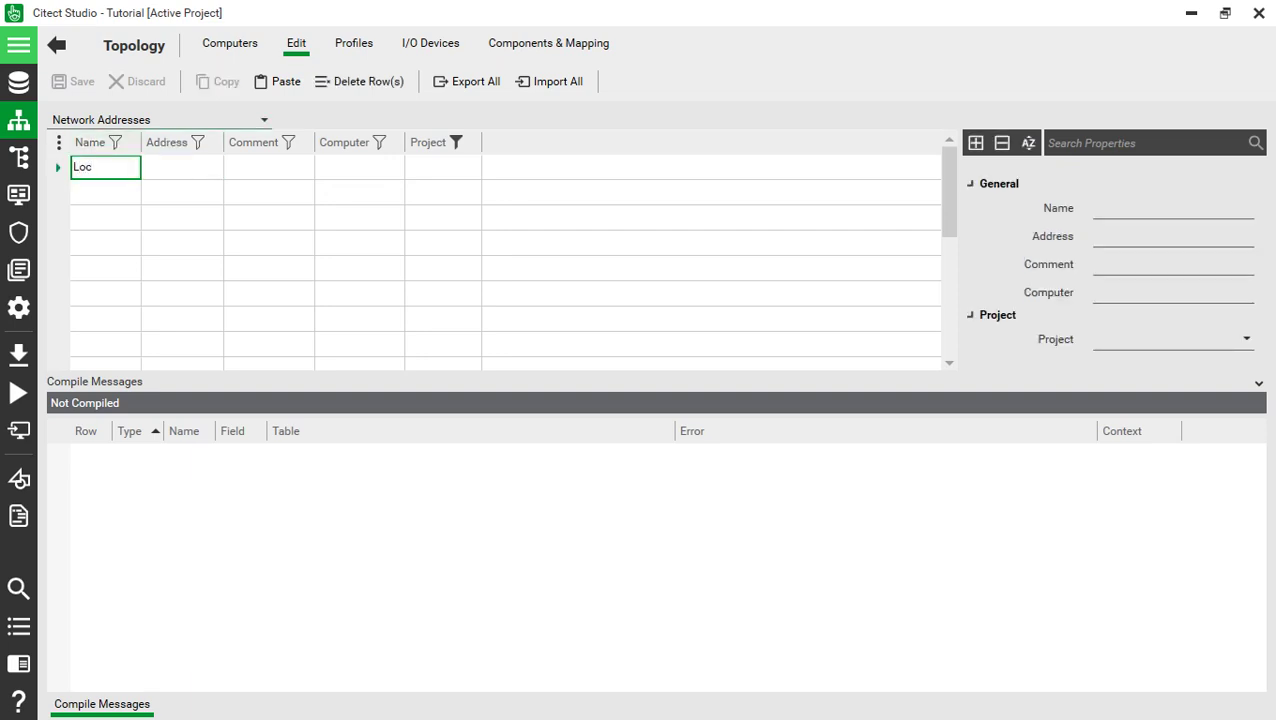
pyautogui.write('alHost')
pyautogui.press('Tab')
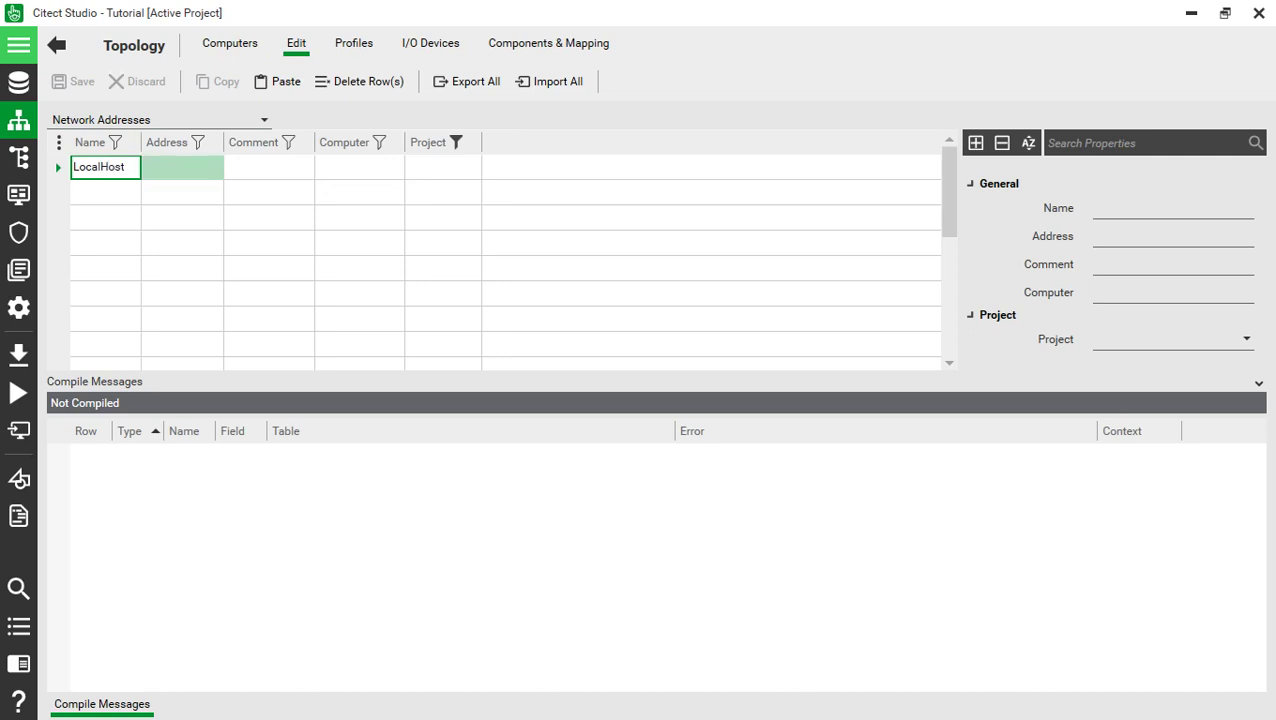
pyautogui.write('192.16')
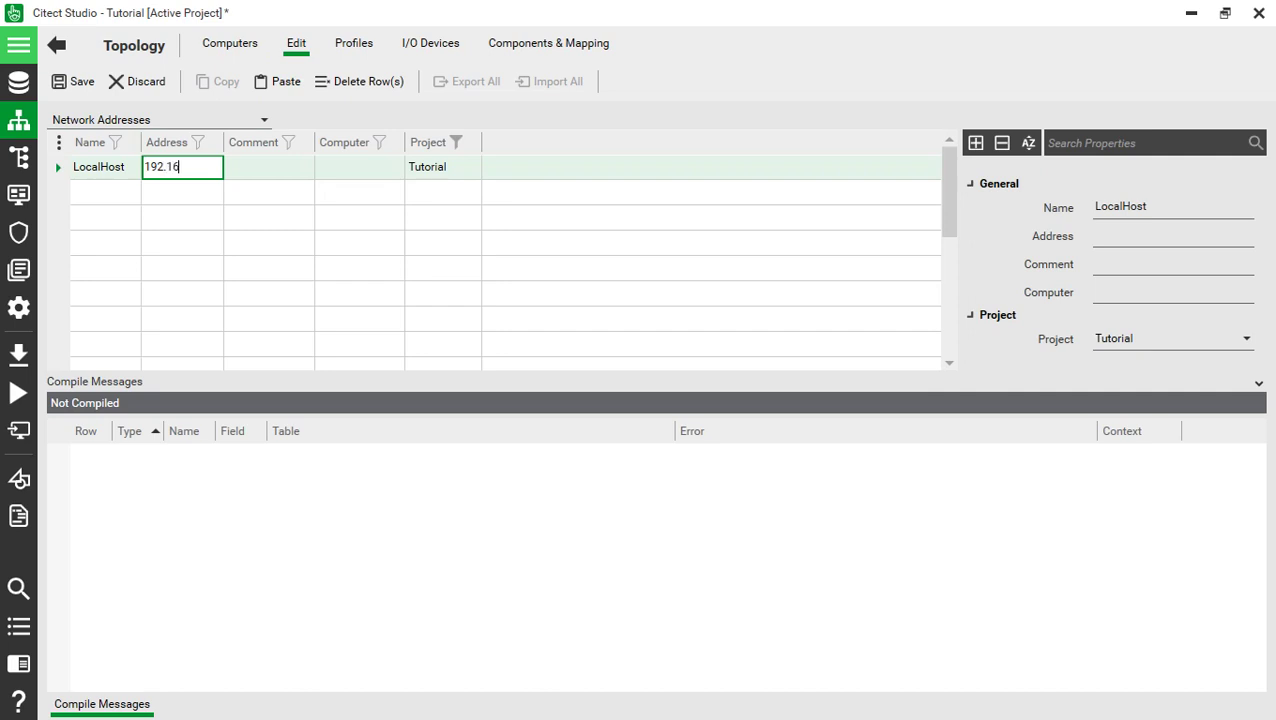
pyautogui.write('8.100.10')
pyautogui.press('Return')
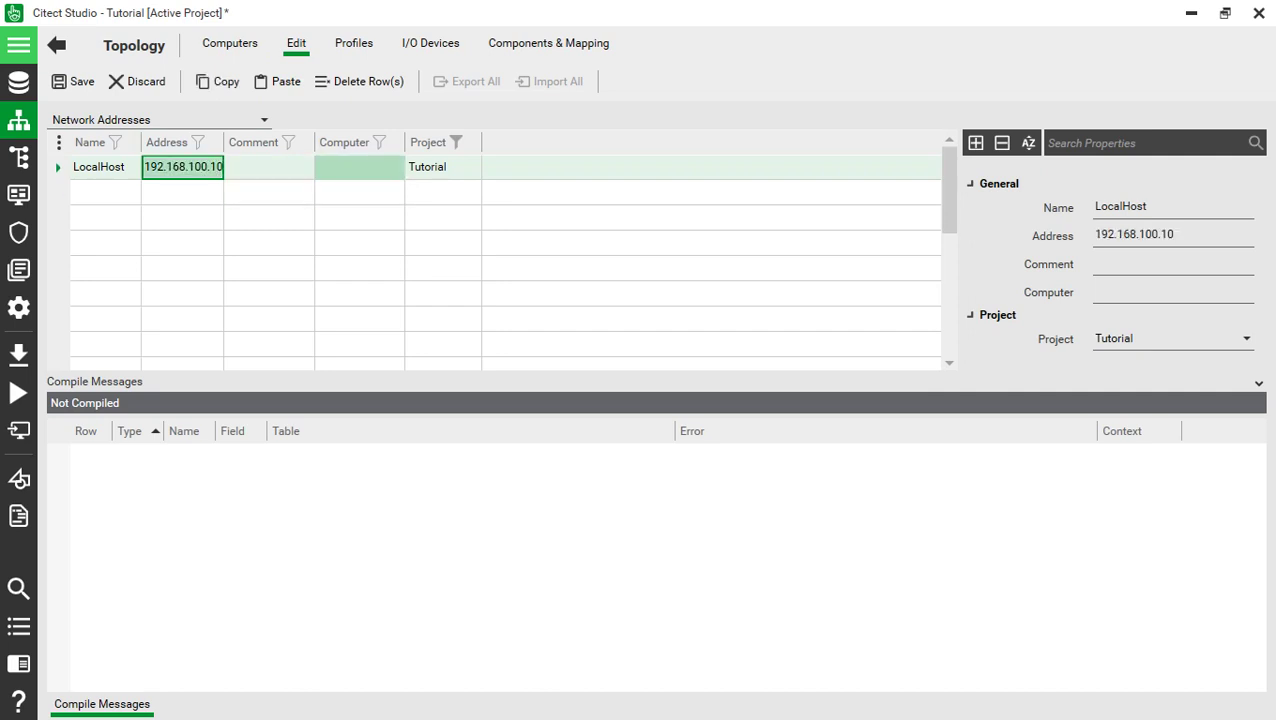
pyautogui.click(359, 166)
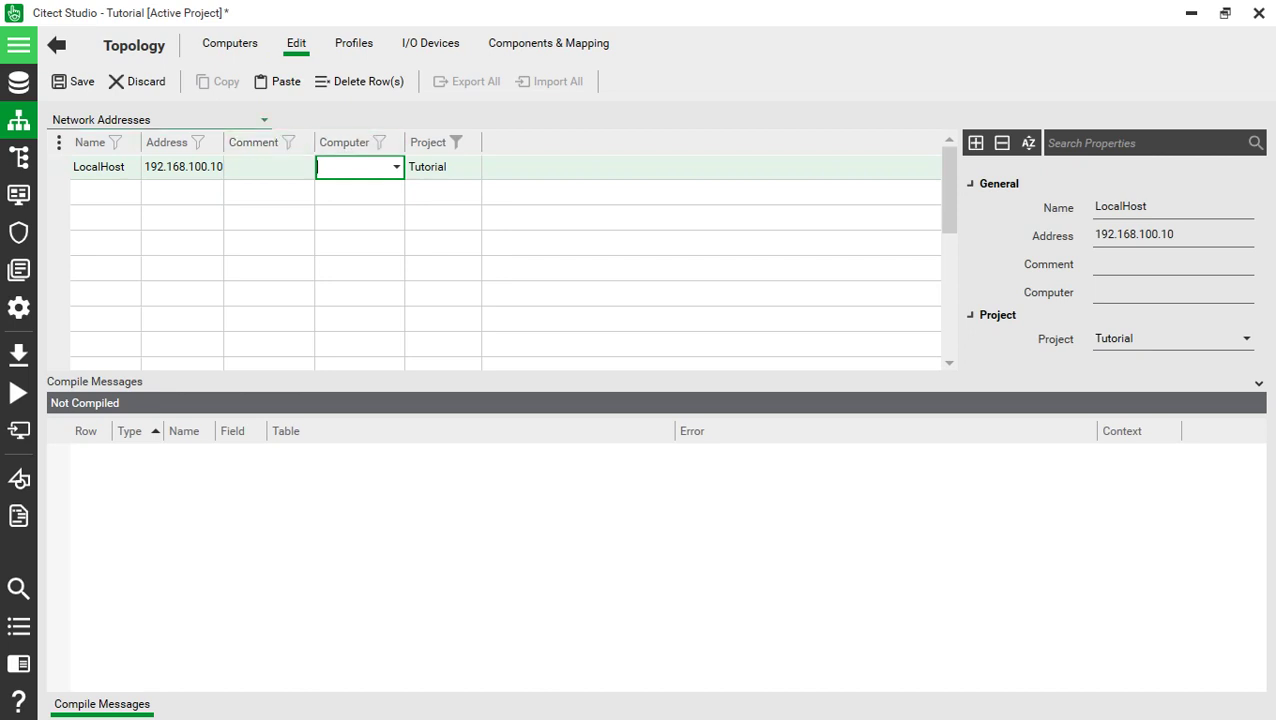
pyautogui.hotkey('ctrl', 's')
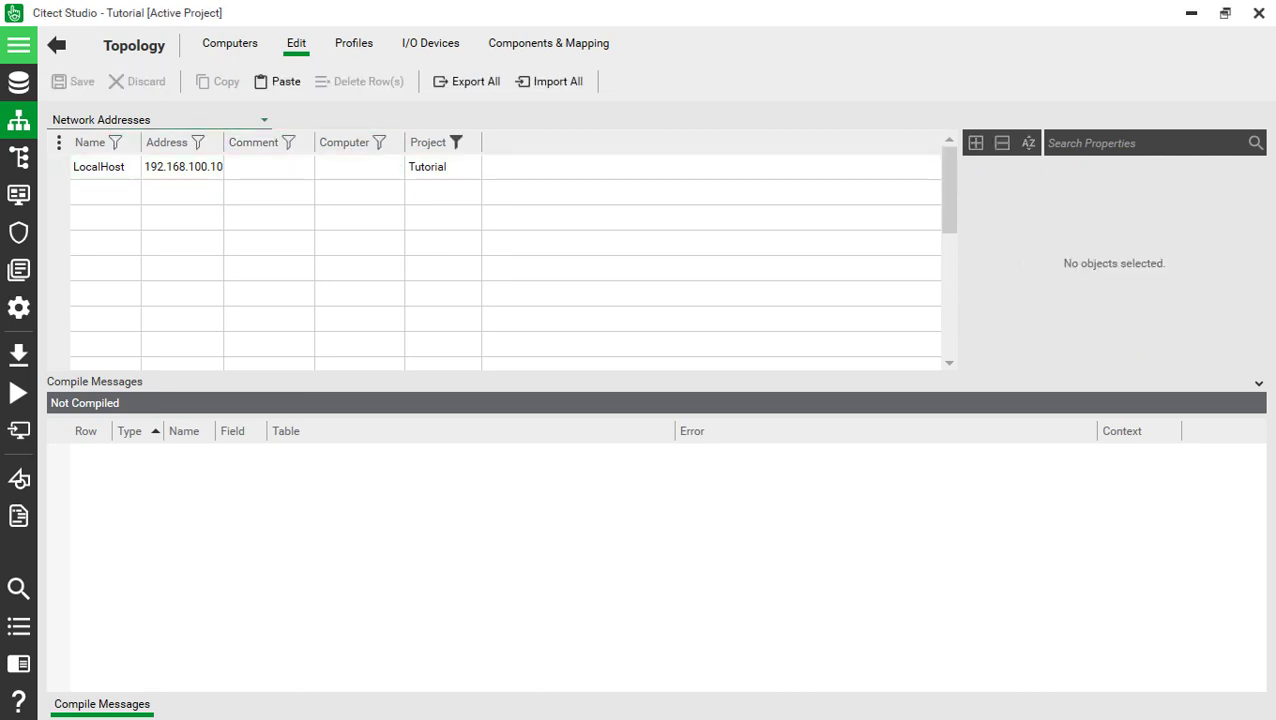
pyautogui.hotkey('alt', 'Down')
pyautogui.press('Up')
pyautogui.press('Up')
# - Add and save a cluster named Latihan
pyautogui.press('Return')
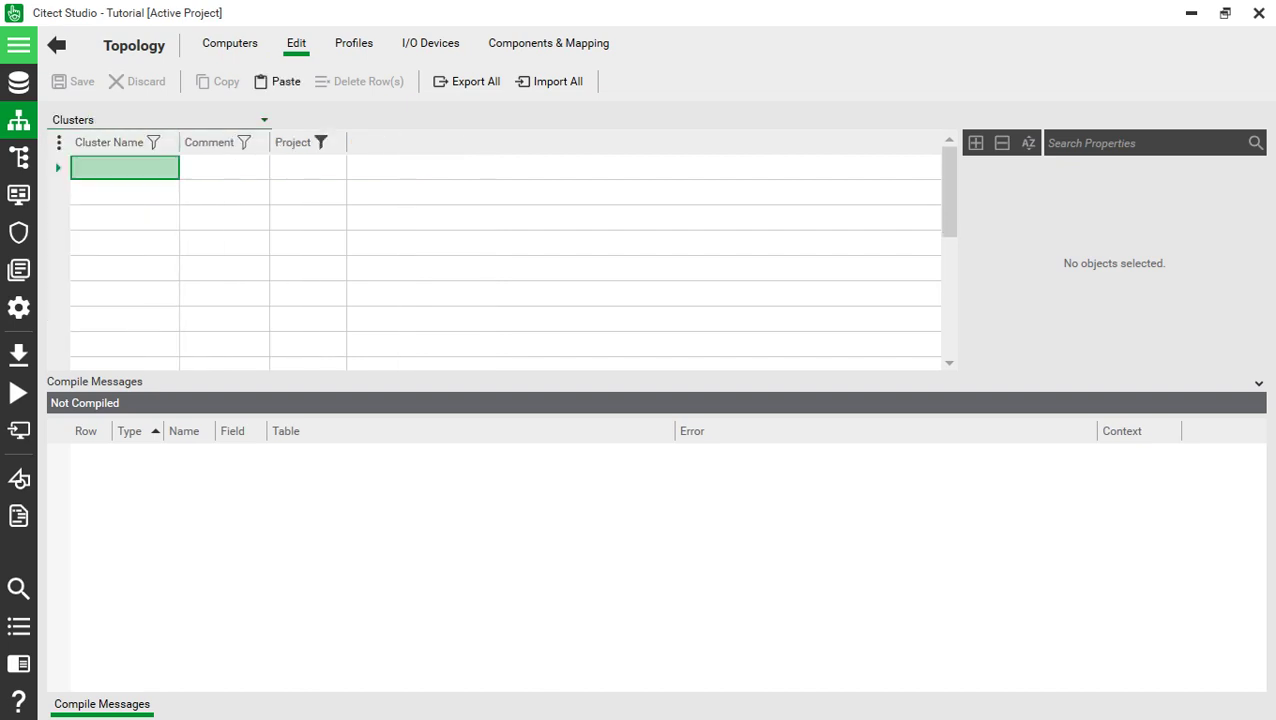
pyautogui.write('Latihan')
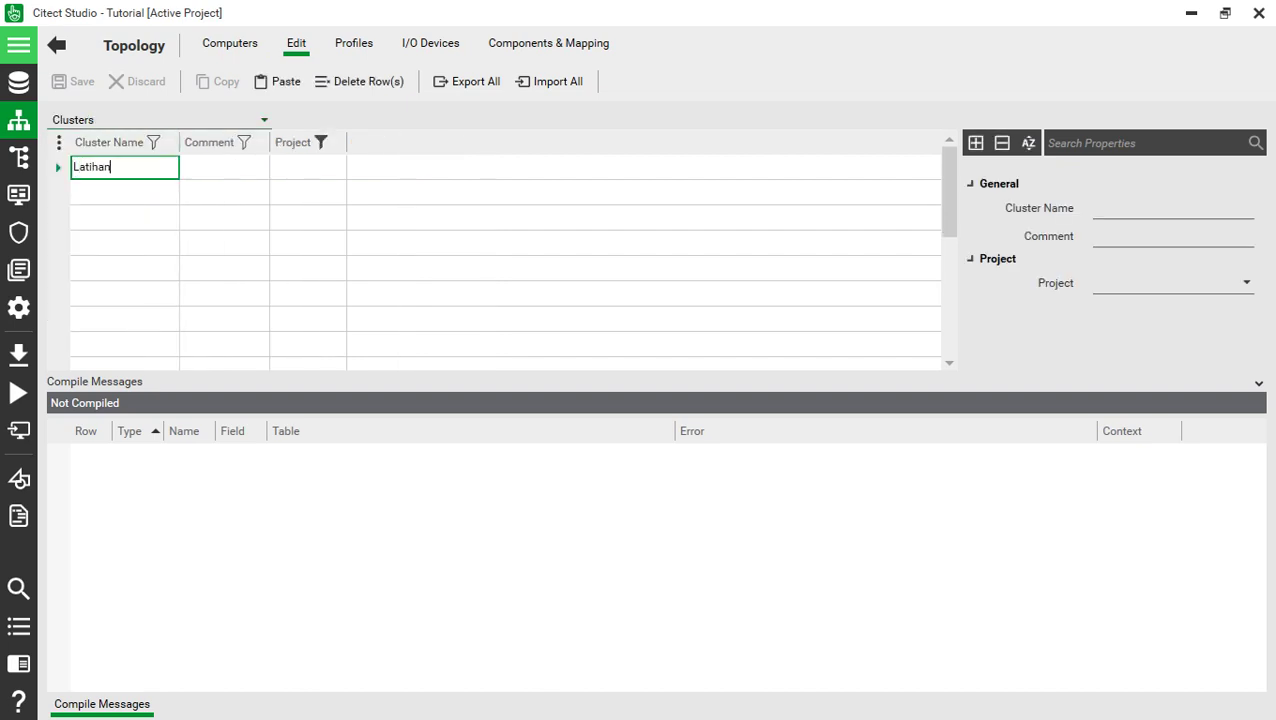
pyautogui.press('Return')
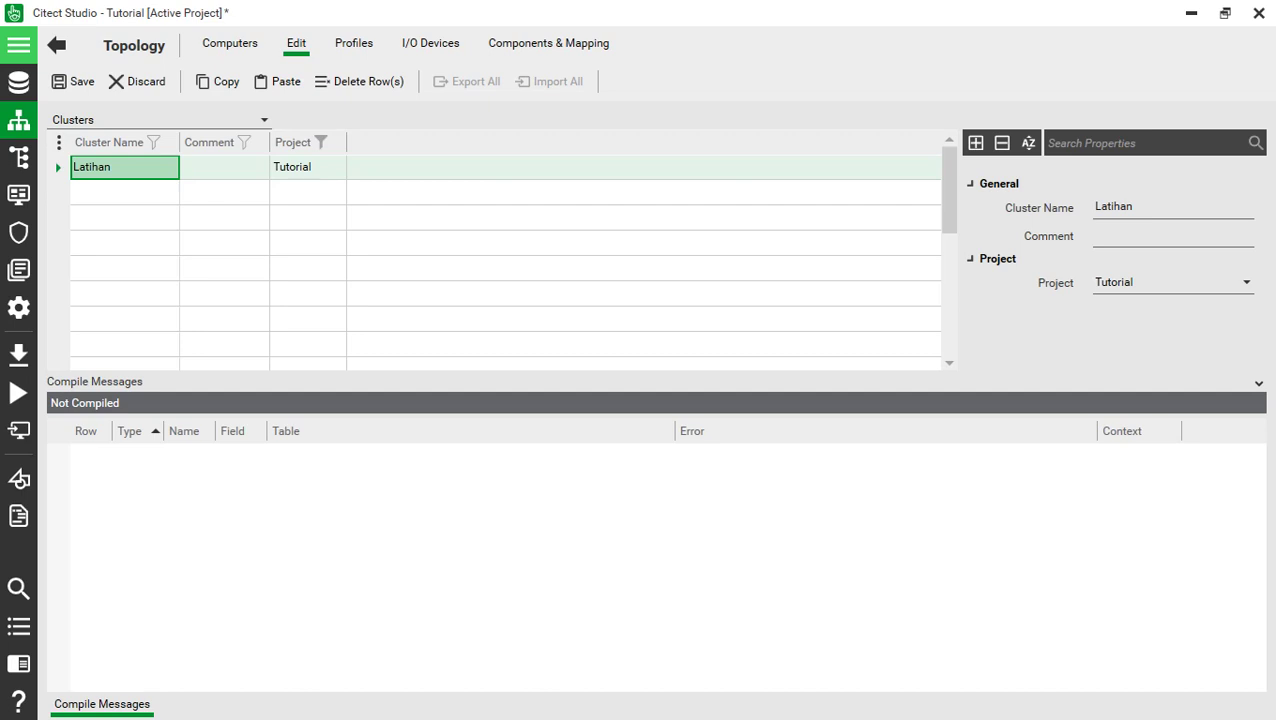
pyautogui.hotkey('ctrl', 's')
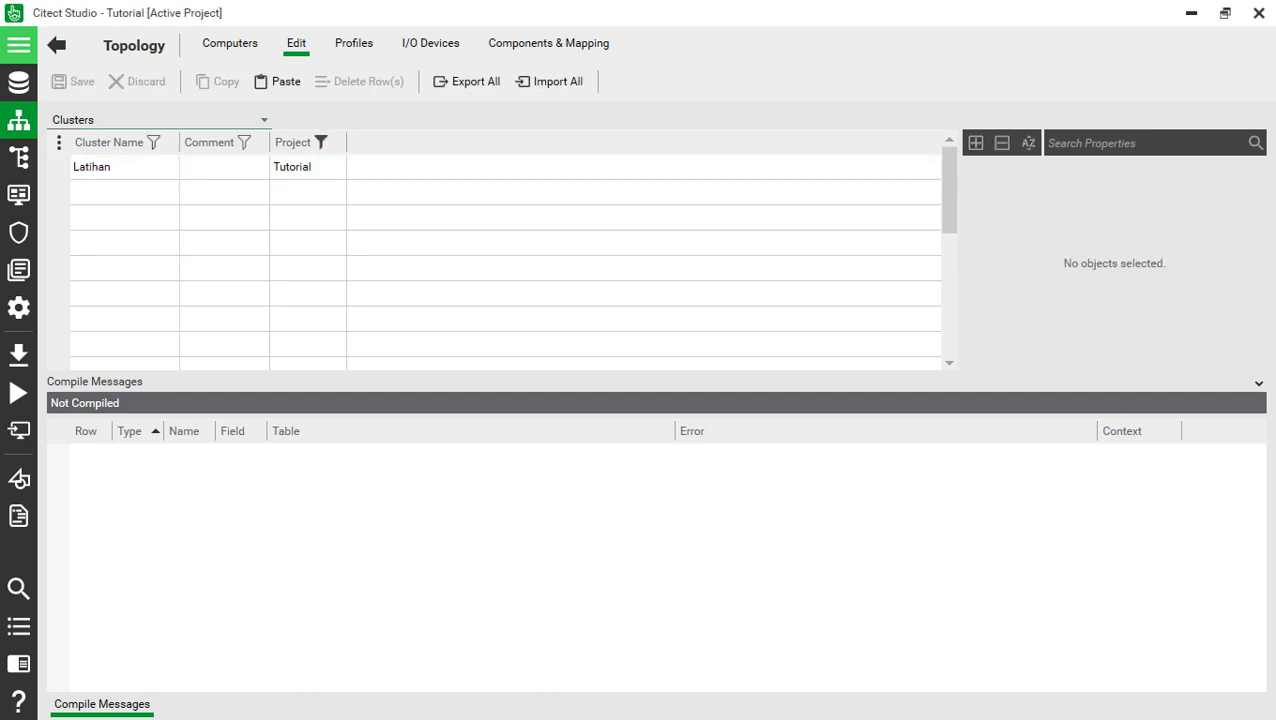
# - Add and save a computer named MyPC
pyautogui.hotkey('alt', 'Down')
pyautogui.press('Down')
pyautogui.press('Return')
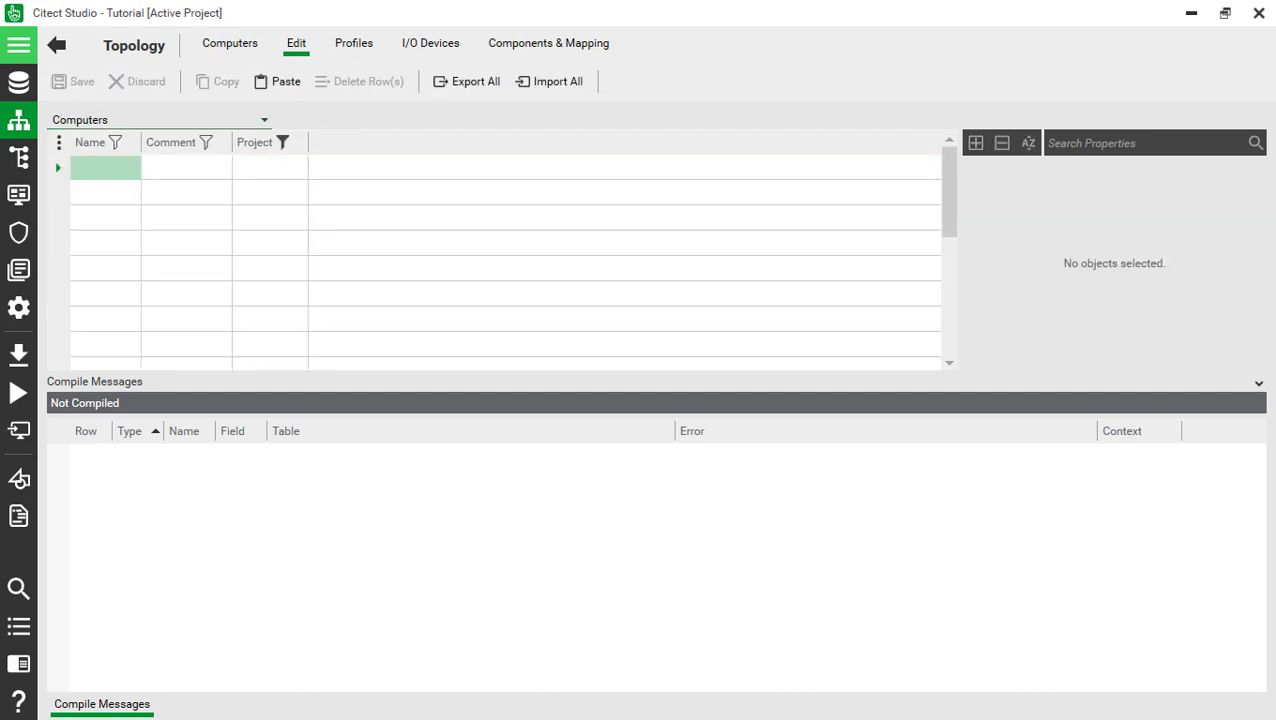
pyautogui.write('MyPC')
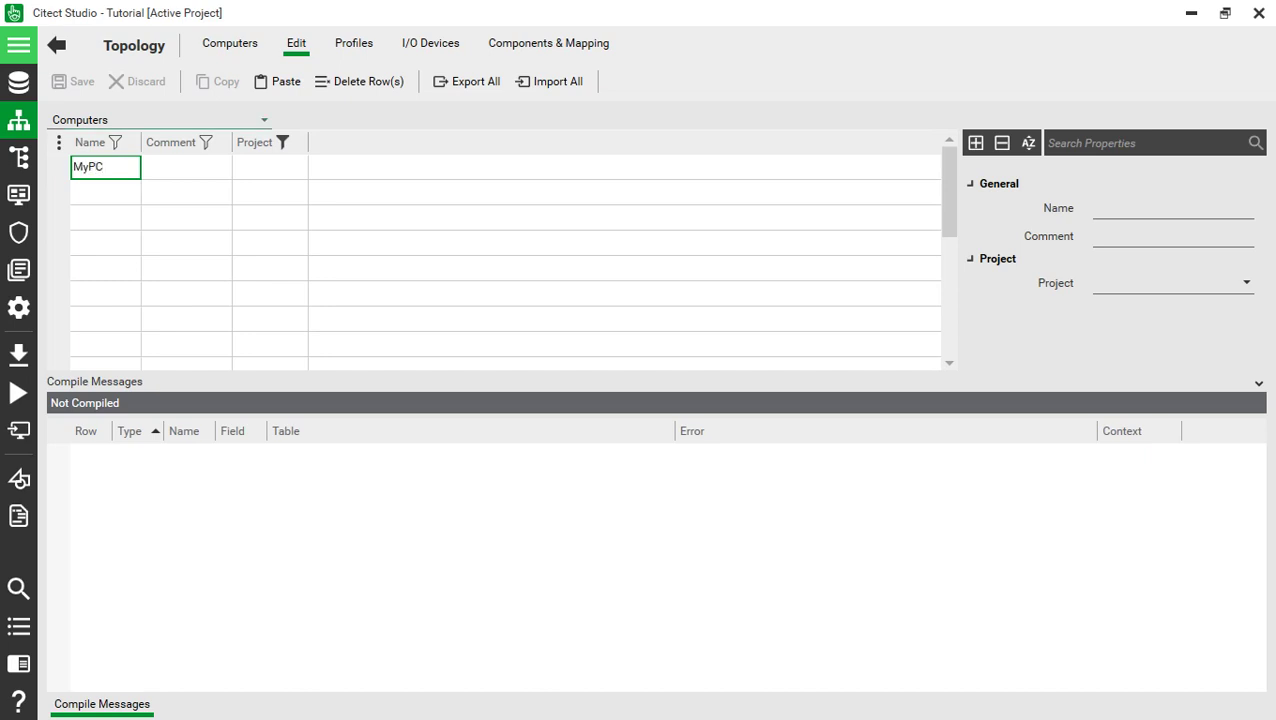
pyautogui.press('Tab')
pyautogui.press('Tab')
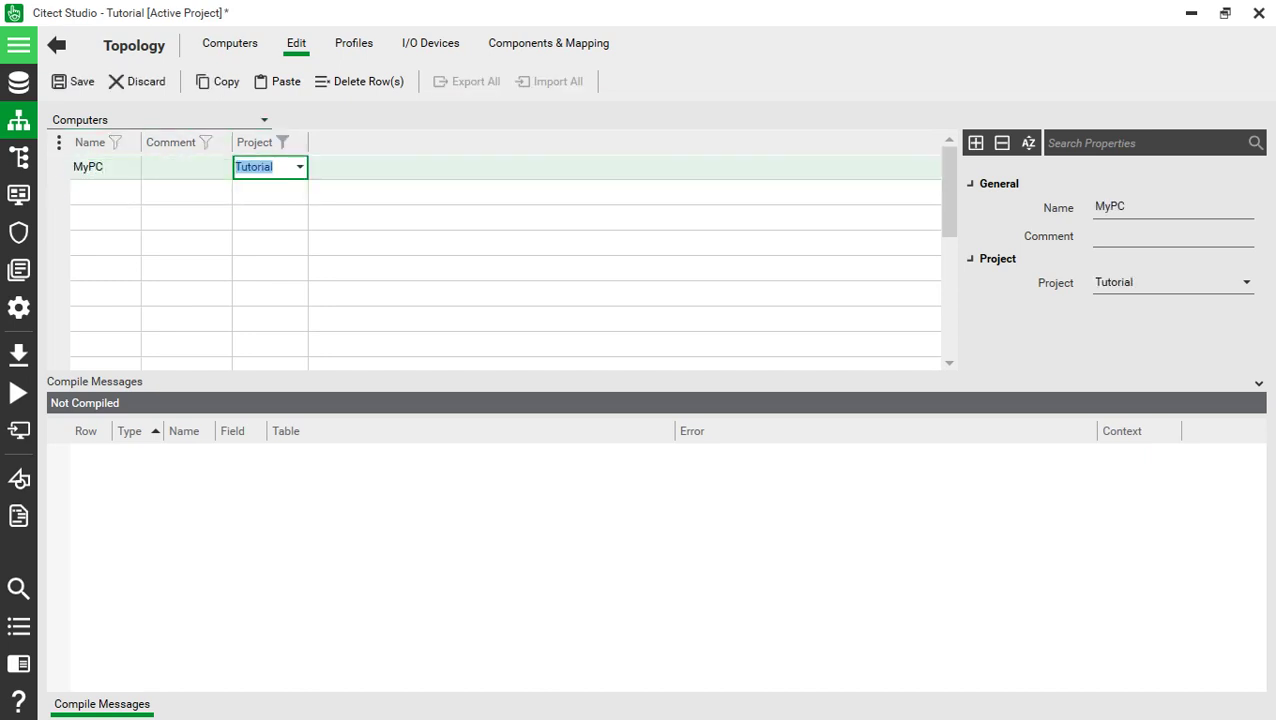
pyautogui.click(75, 81)
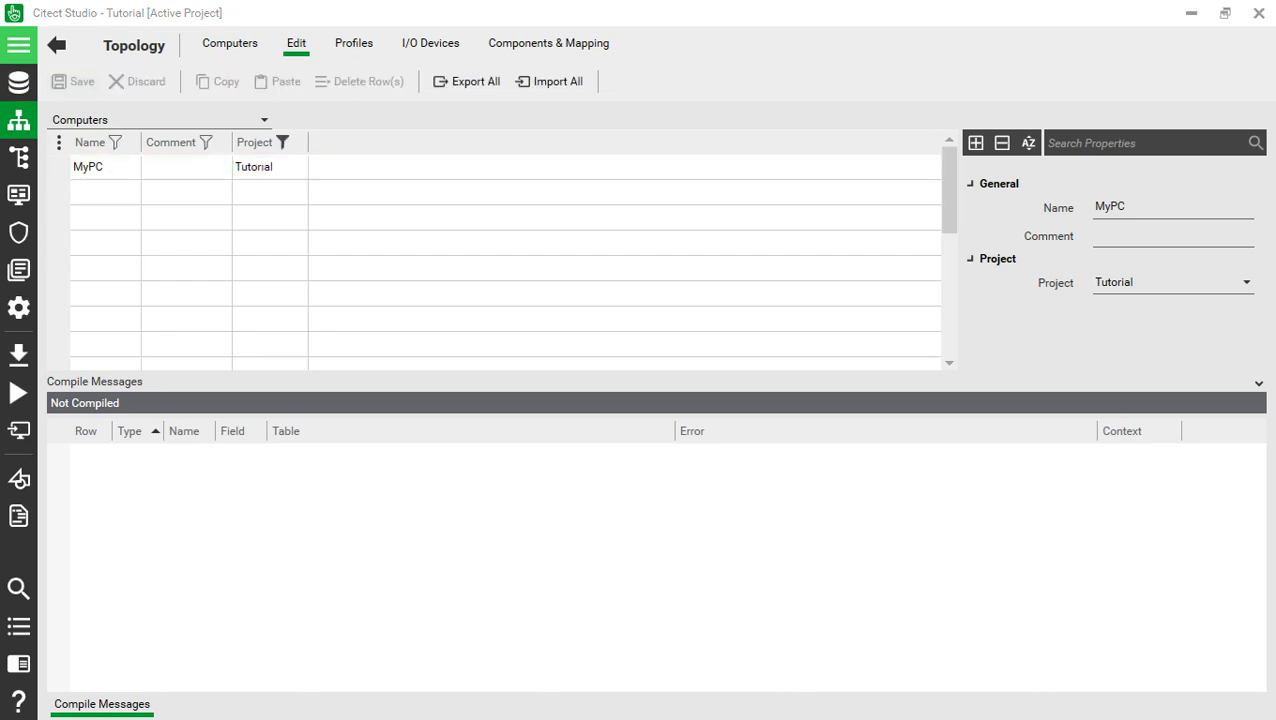
pyautogui.click(160, 119)
# - Assign computer MyPC to the LocalHost network address and save the change
pyautogui.click(115, 182)
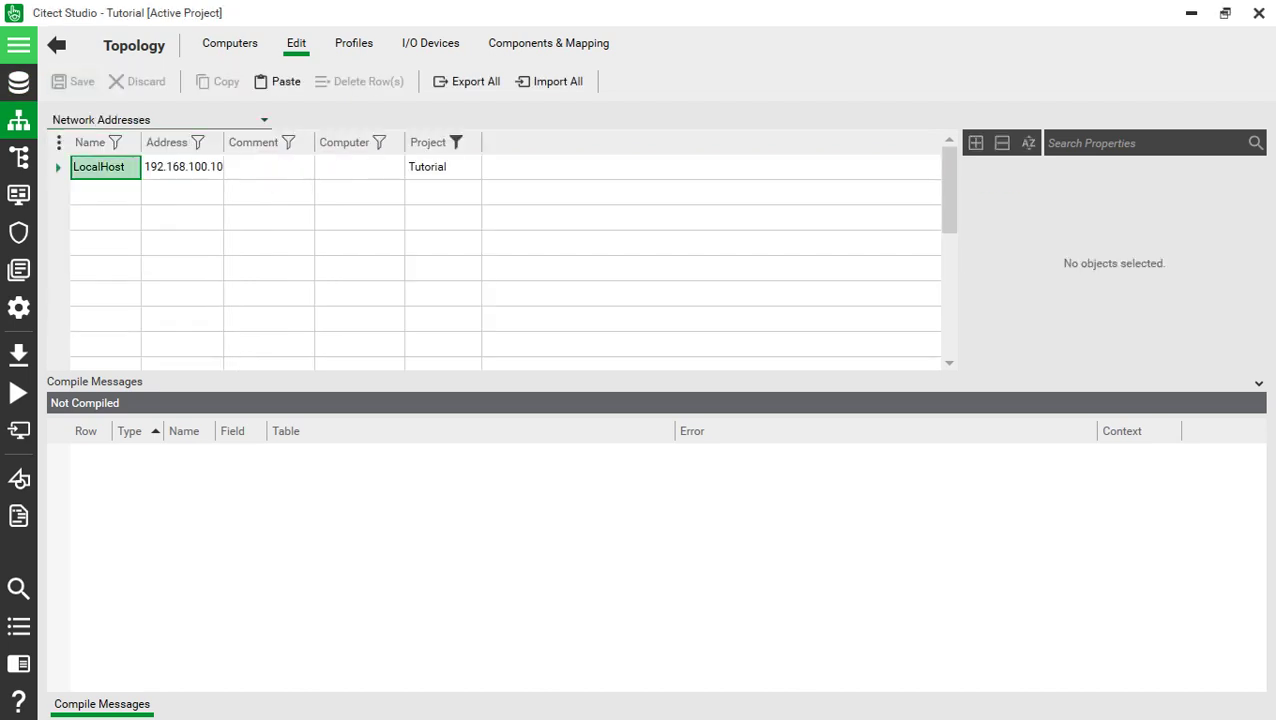
pyautogui.click(183, 166)
pyautogui.click(359, 166)
pyautogui.click(396, 166)
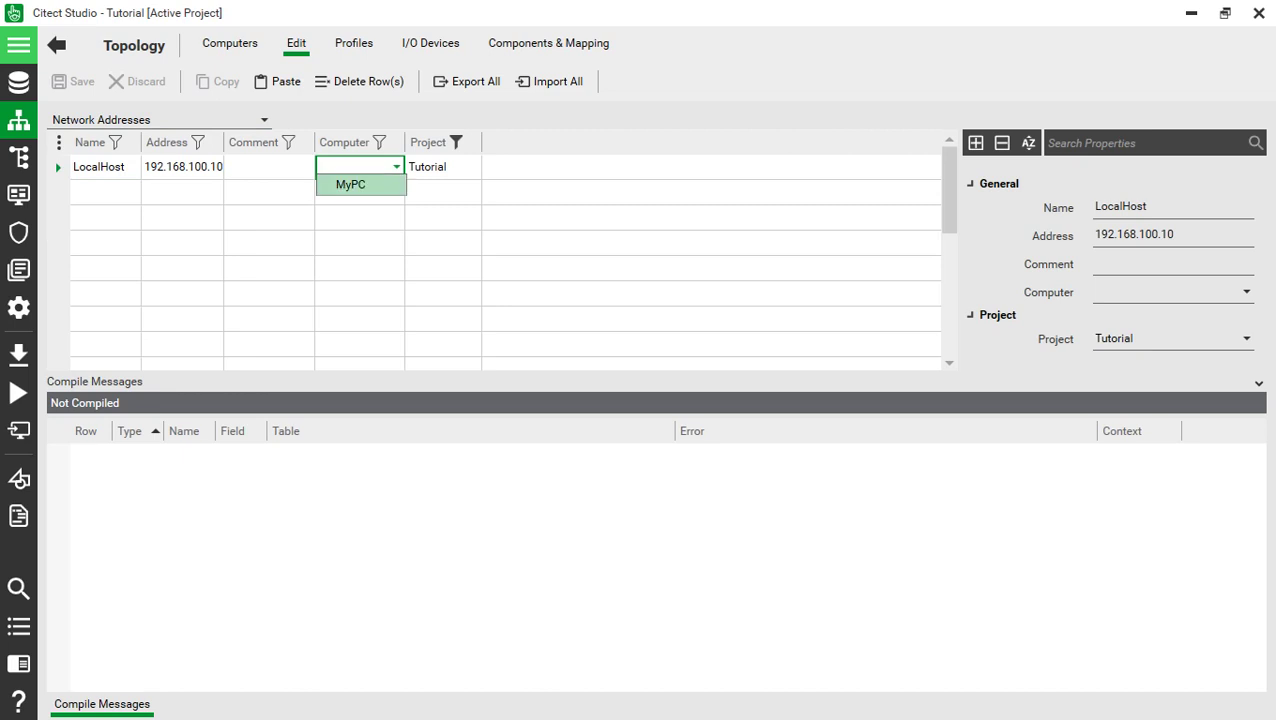
pyautogui.click(347, 182)
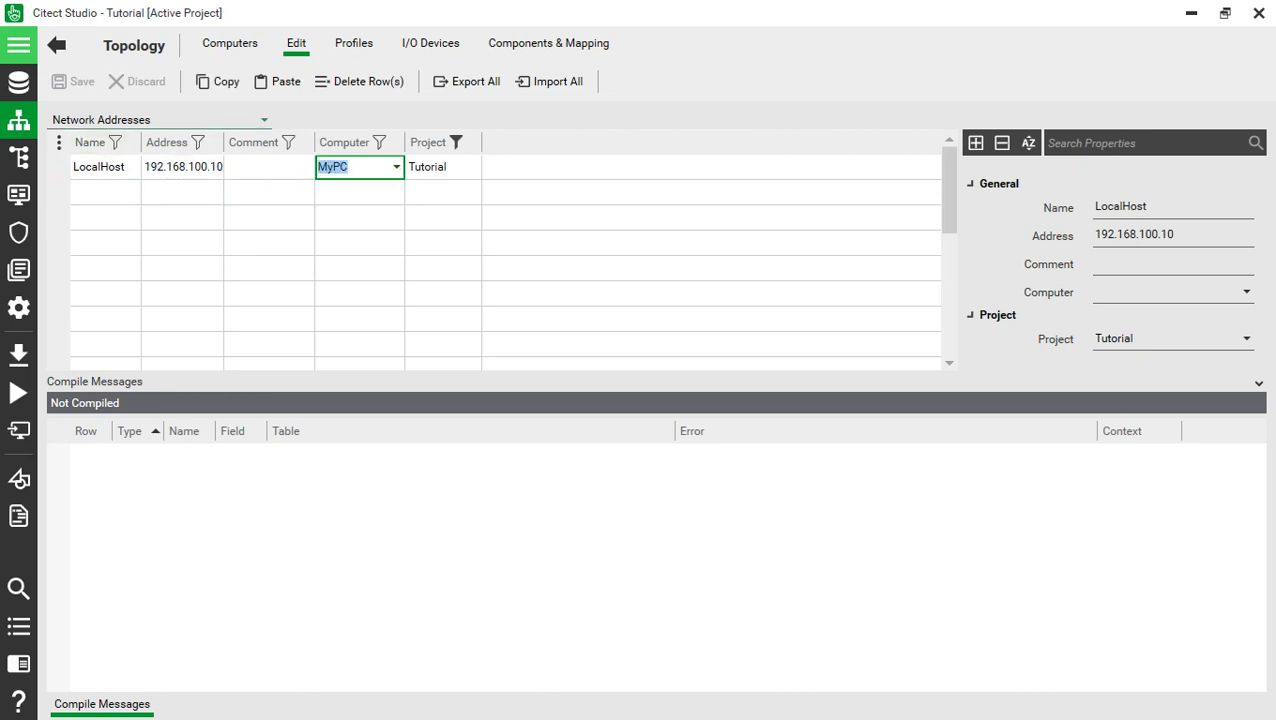
pyautogui.click(264, 119)
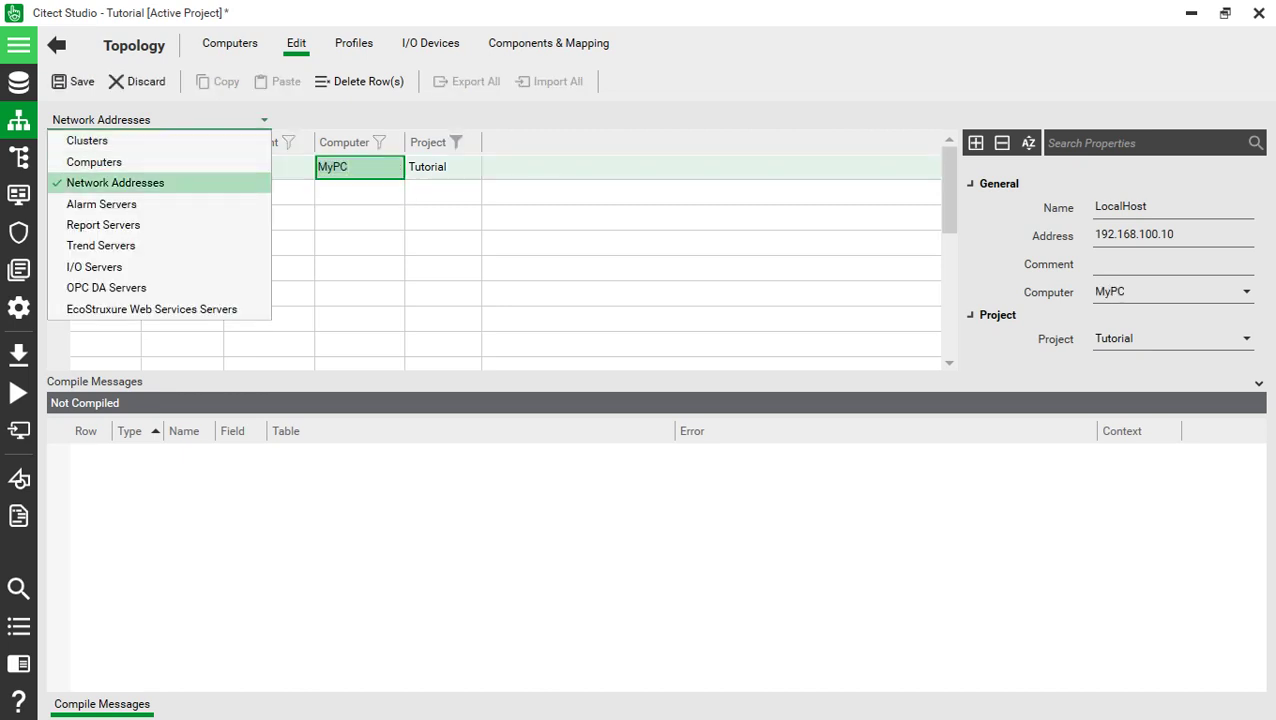
pyautogui.click(103, 224)
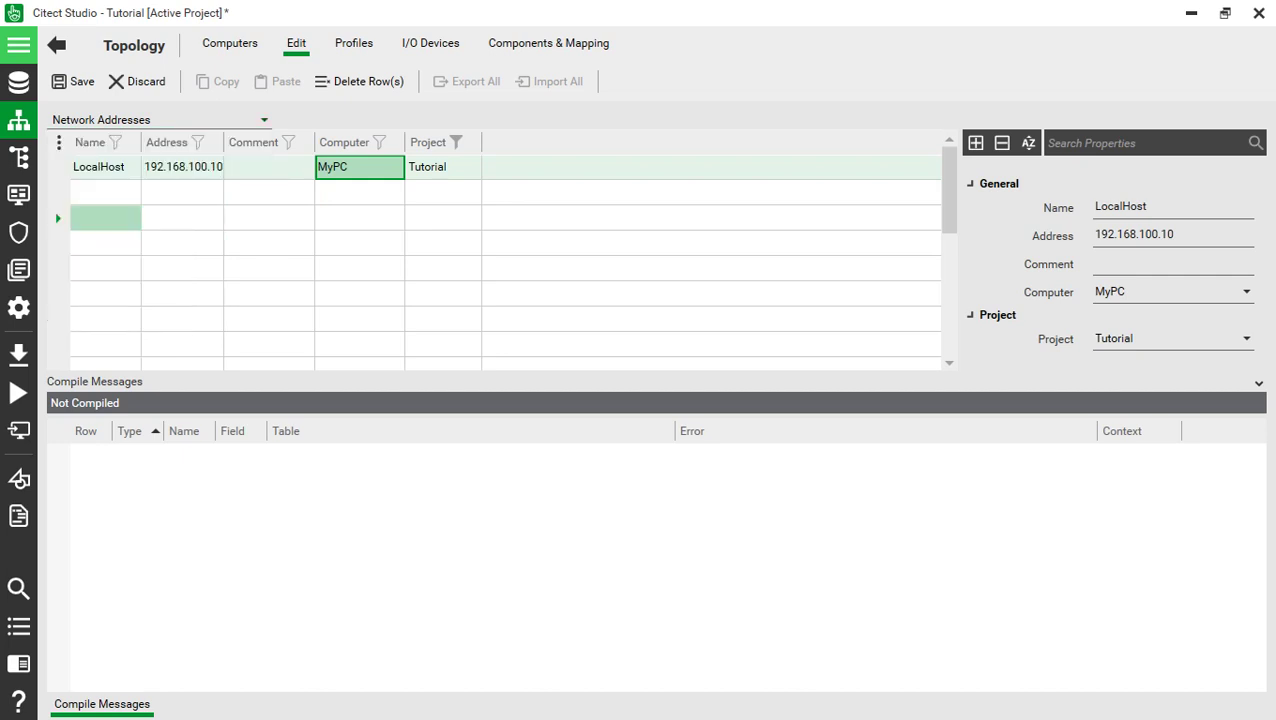
pyautogui.click(678, 443)
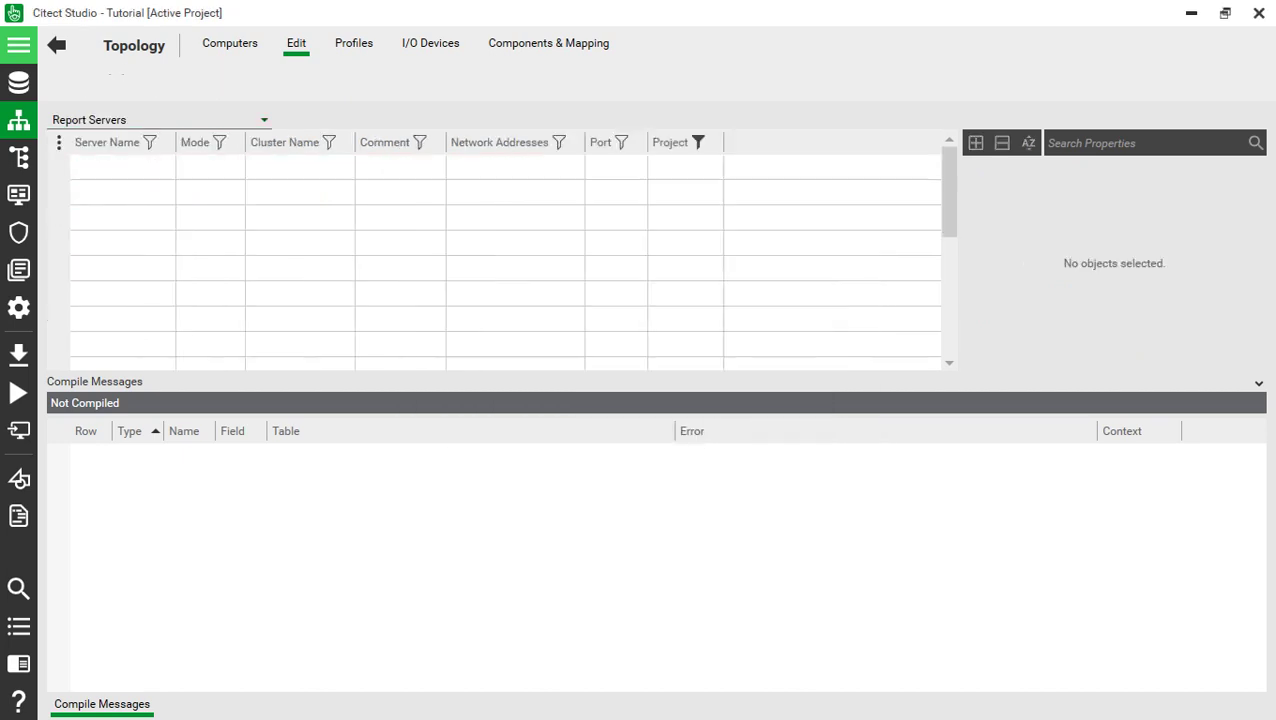
# - Create report server Report in Primary mode, assigned to cluster Latihan
pyautogui.click(122, 167)
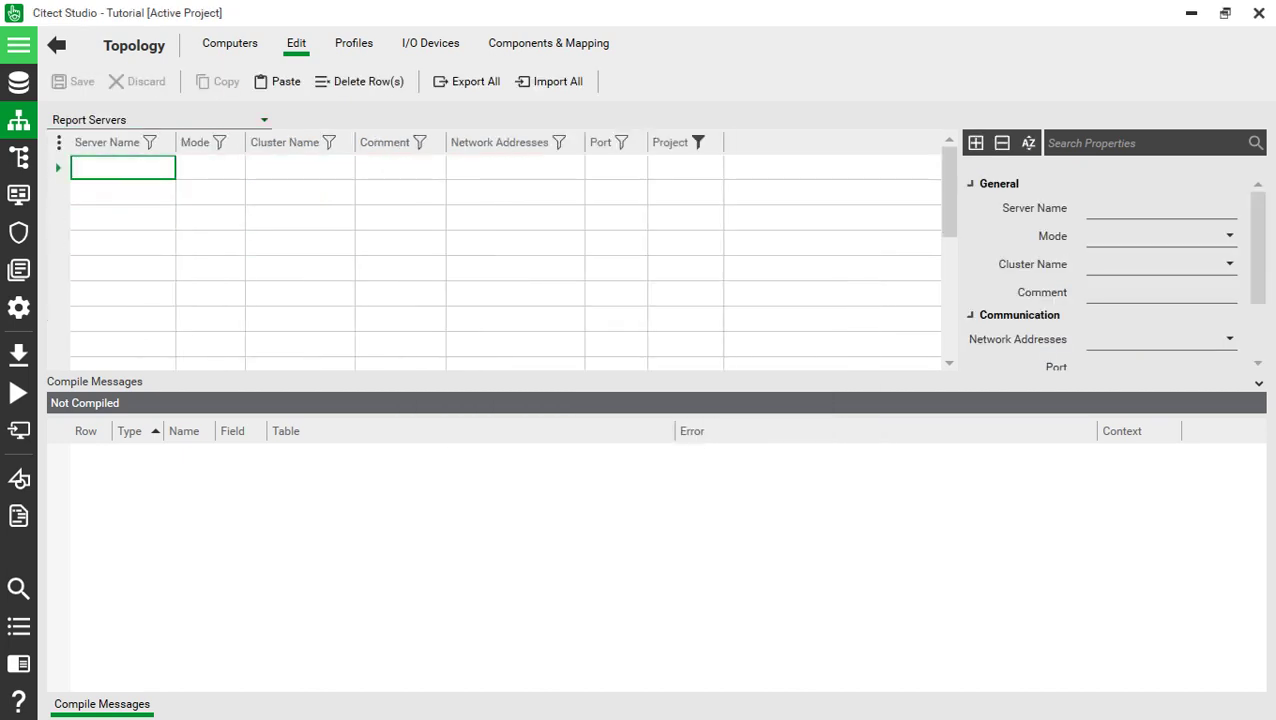
pyautogui.write('Report')
pyautogui.press('Tab')
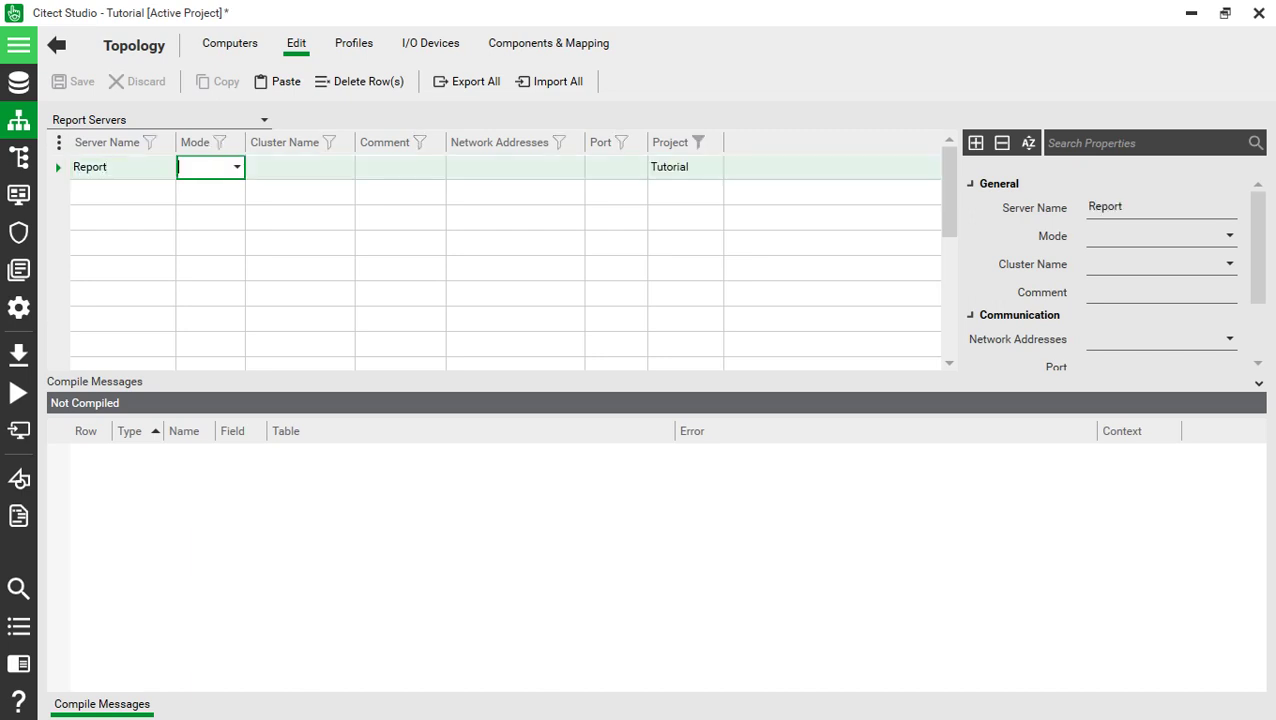
pyautogui.hotkey('alt', 'Down')
pyautogui.press('Return')
pyautogui.press('Tab')
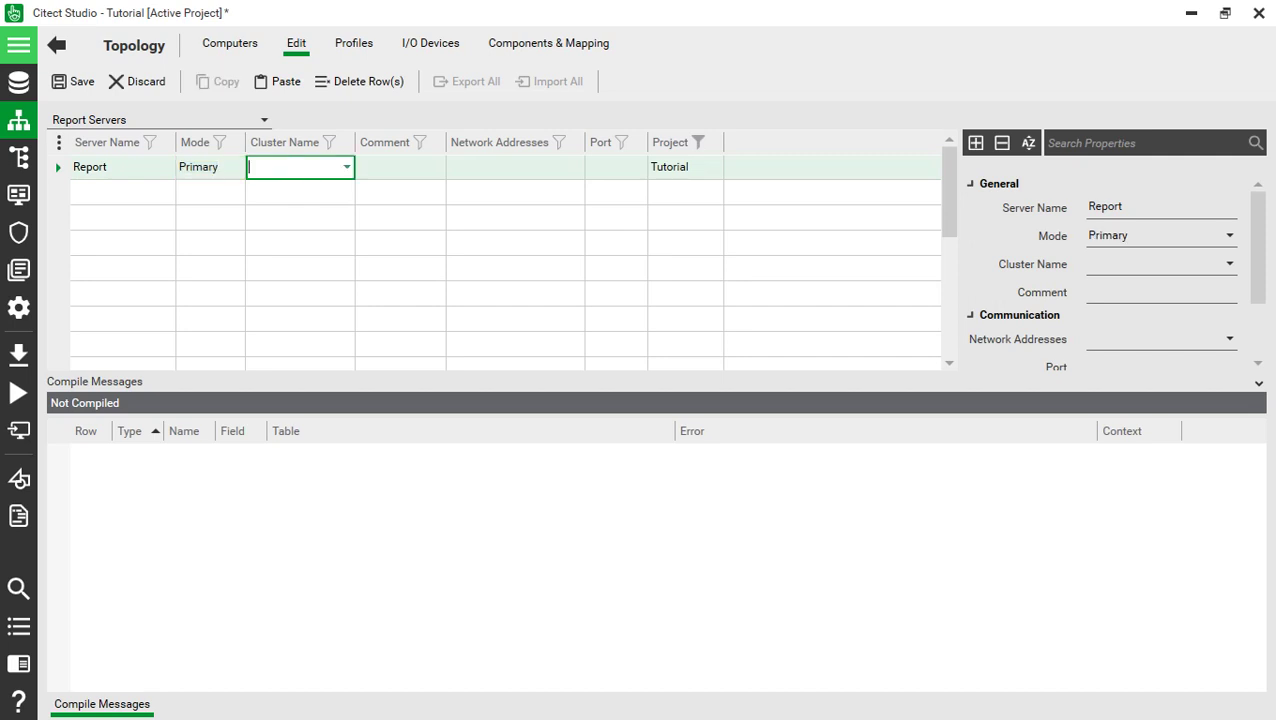
pyautogui.hotkey('alt', 'Down')
pyautogui.press('Return')
# - Set the Report server's network address to LocalHost and save it
pyautogui.press('Tab')
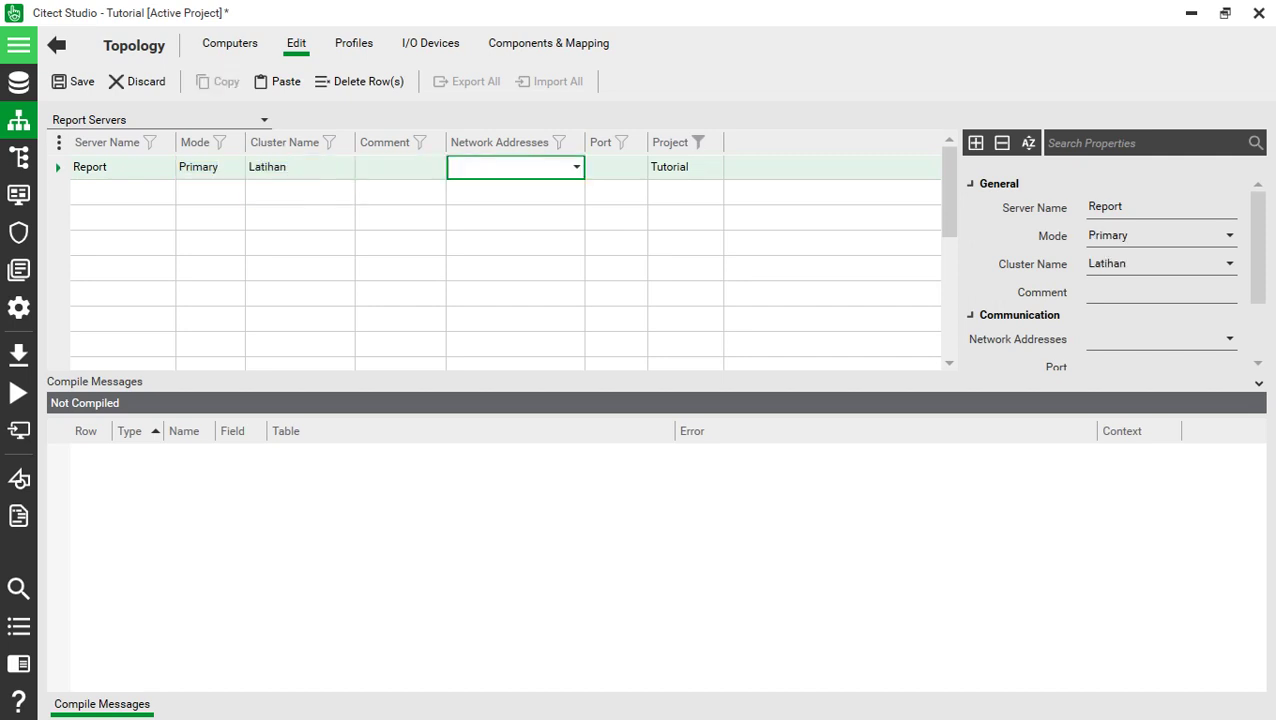
pyautogui.hotkey('alt', 'Down')
pyautogui.press('Return')
pyautogui.click(515, 191)
pyautogui.click(515, 242)
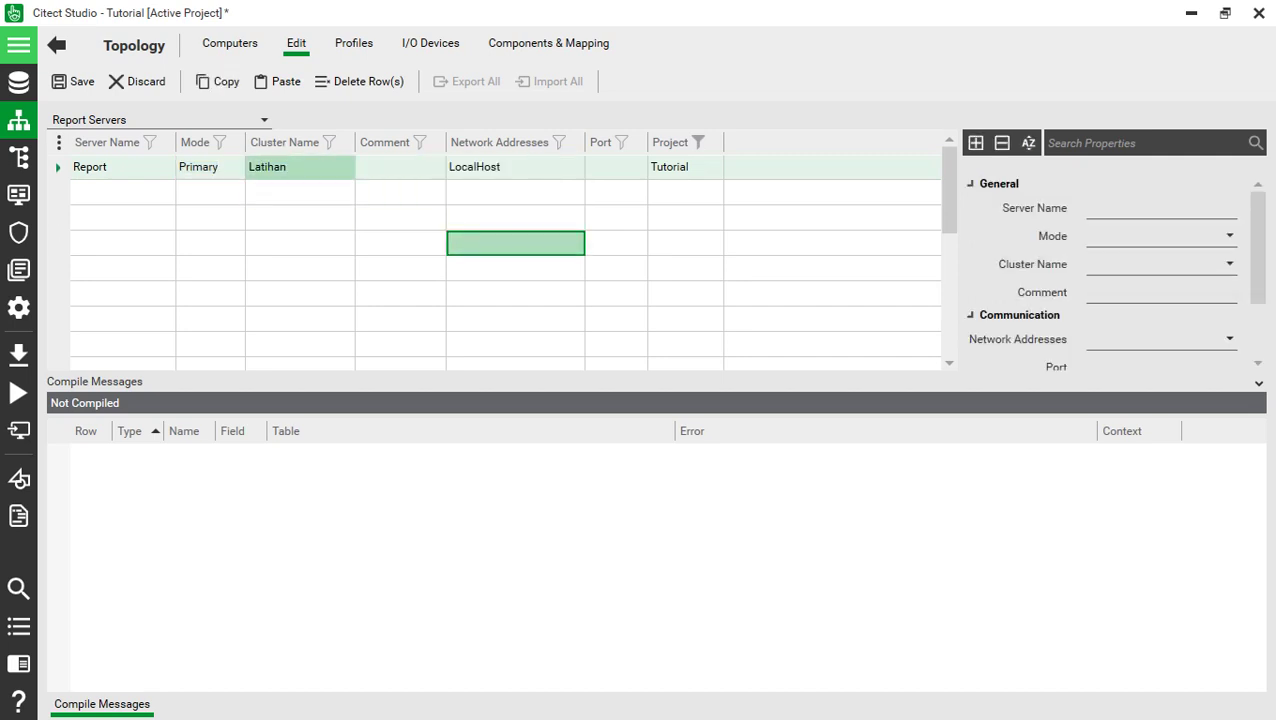
pyautogui.hotkey('ctrl', 's')
pyautogui.click(160, 119)
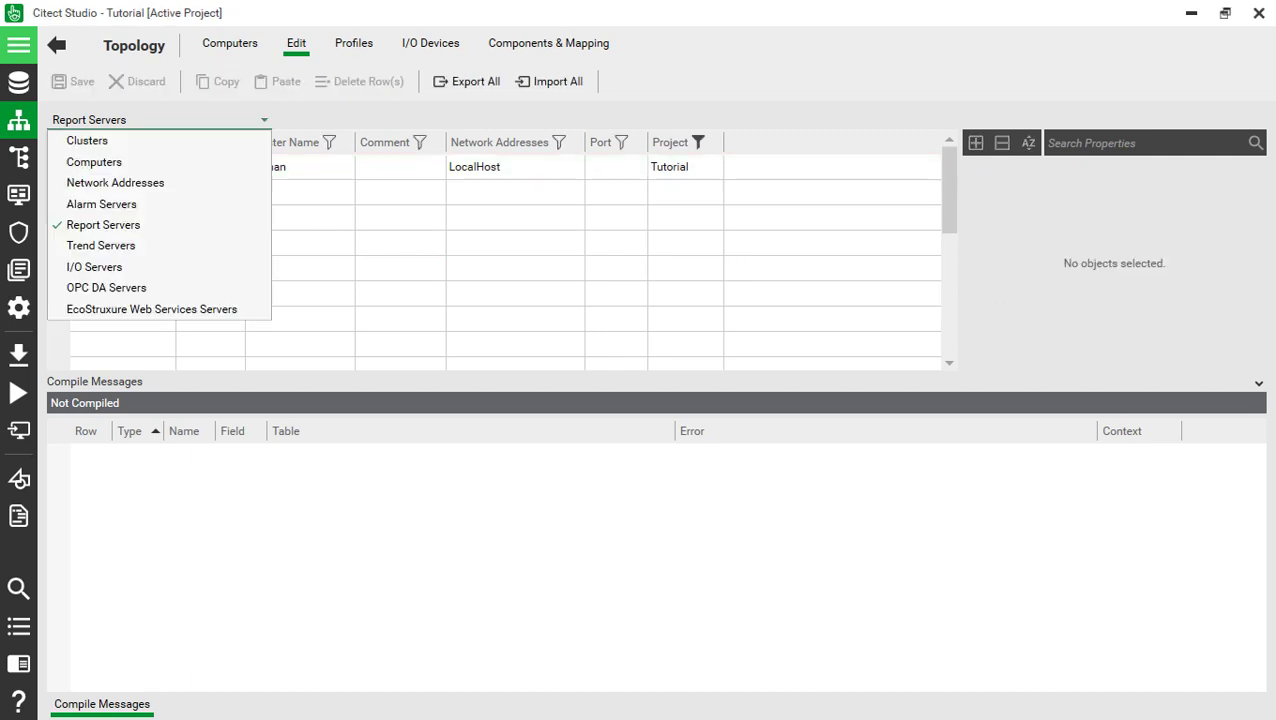
# - Add I/O server DeviceControl in cluster Latihan at address LocalHost and save
pyautogui.press('Return')
pyautogui.press('Up')
pyautogui.press('Up')
pyautogui.press('Up')
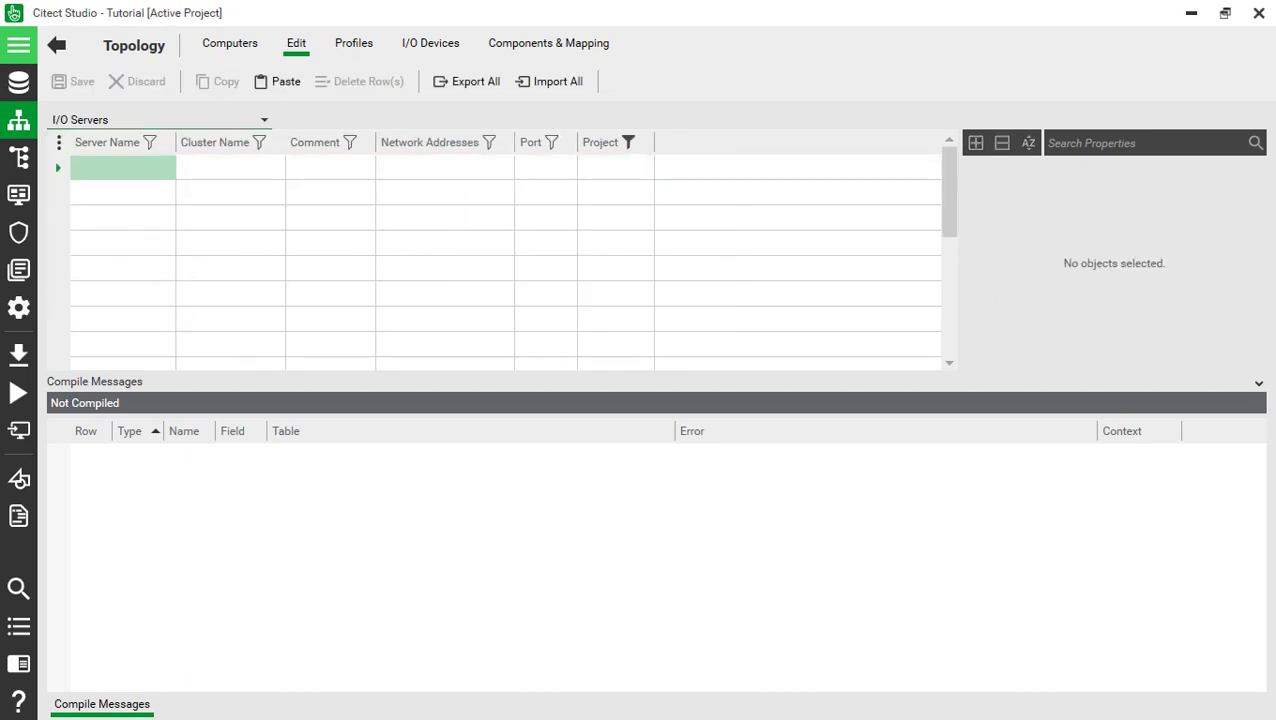
pyautogui.press('F2')
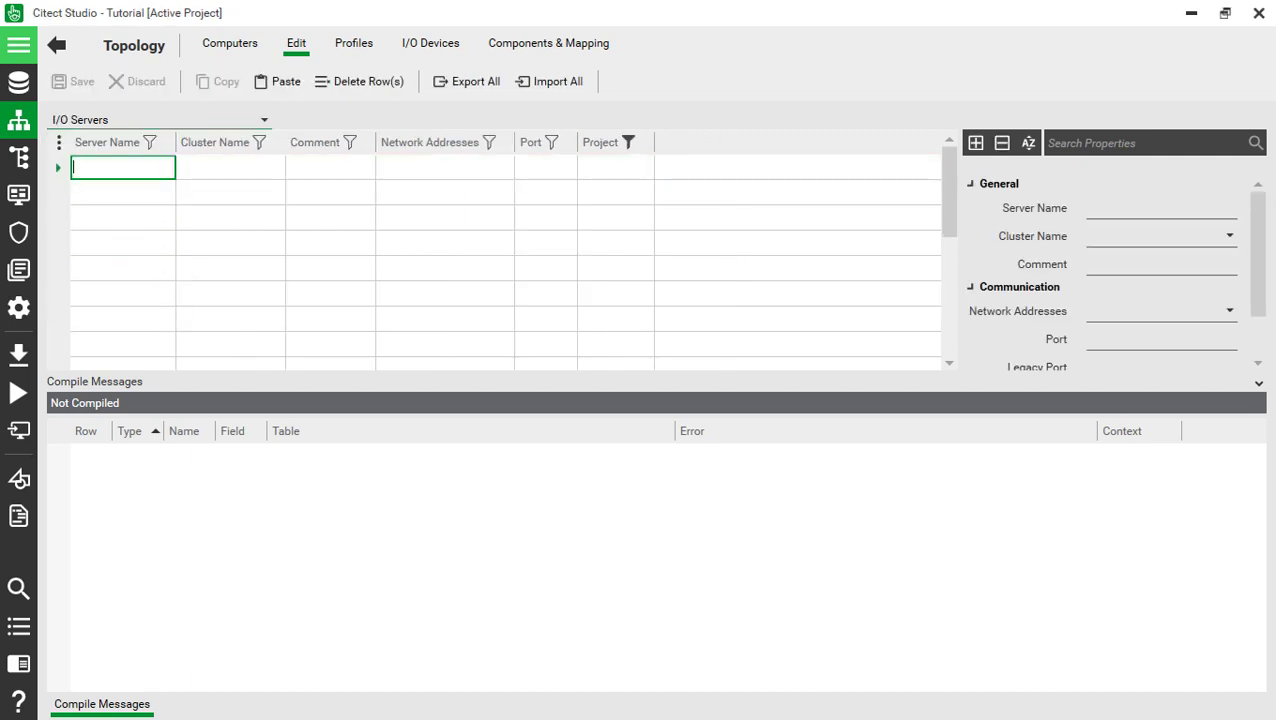
pyautogui.write('Dew')
pyautogui.write('iceControl')
pyautogui.press('Return')
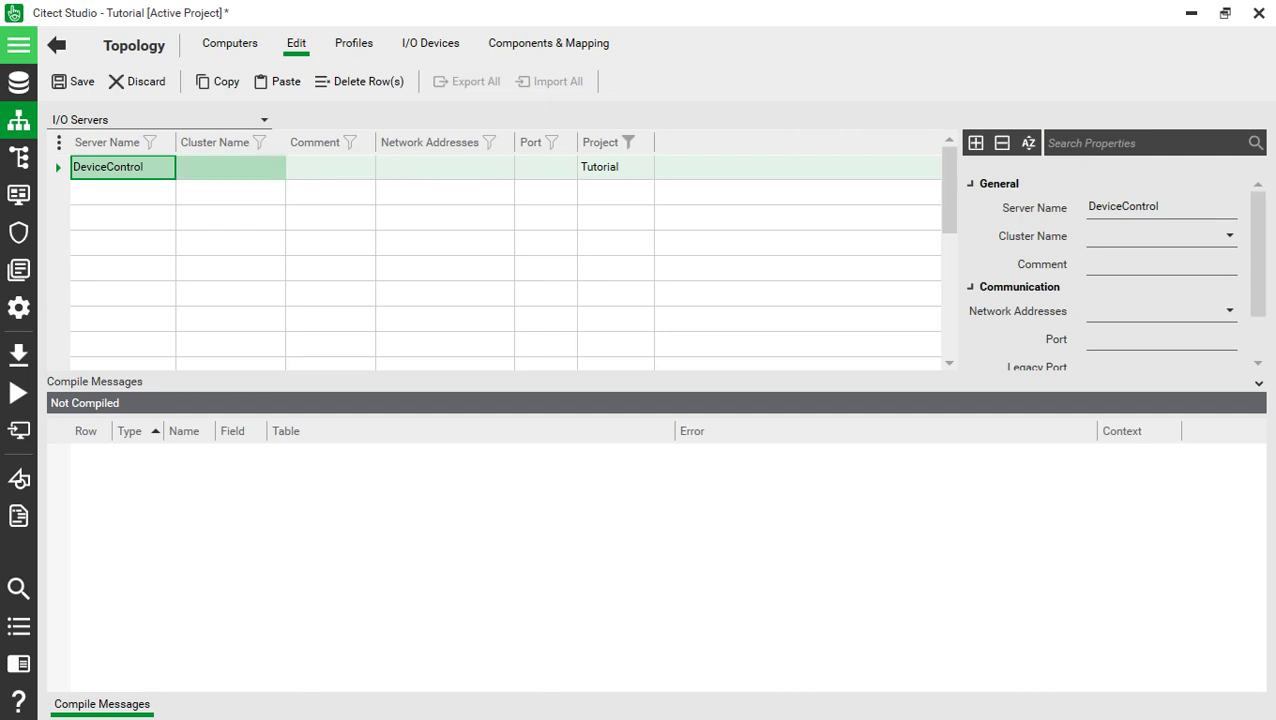
pyautogui.click(230, 167)
pyautogui.hotkey('alt', 'Down')
pyautogui.press('Return')
pyautogui.press('Tab')
pyautogui.press('Tab')
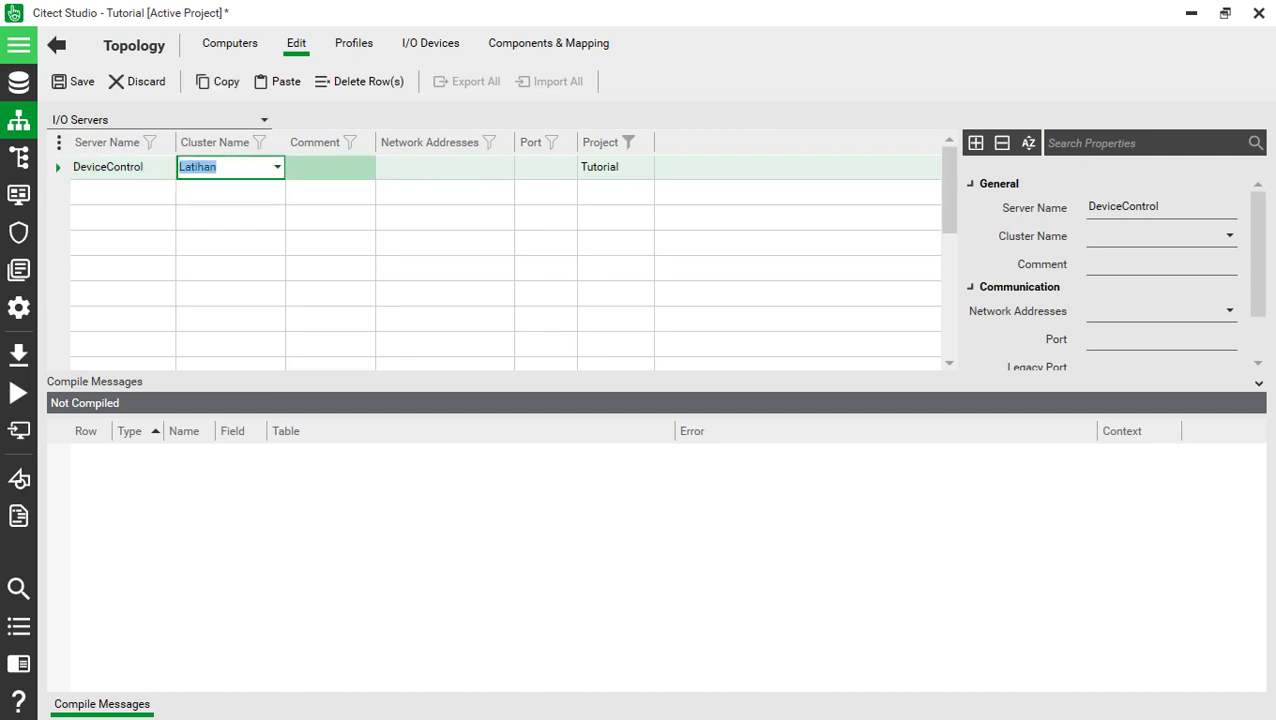
pyautogui.hotkey('alt', 'Down')
pyautogui.press('Return')
pyautogui.press('Return')
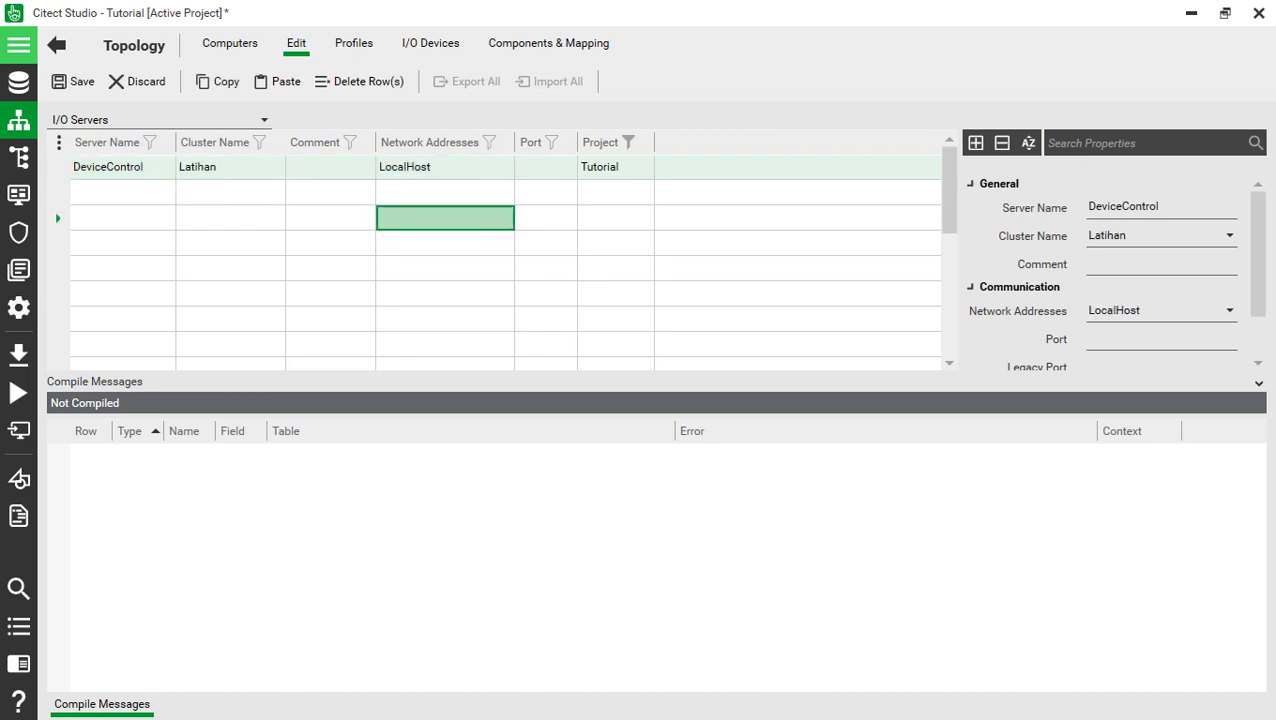
pyautogui.hotkey('ctrl', 's')
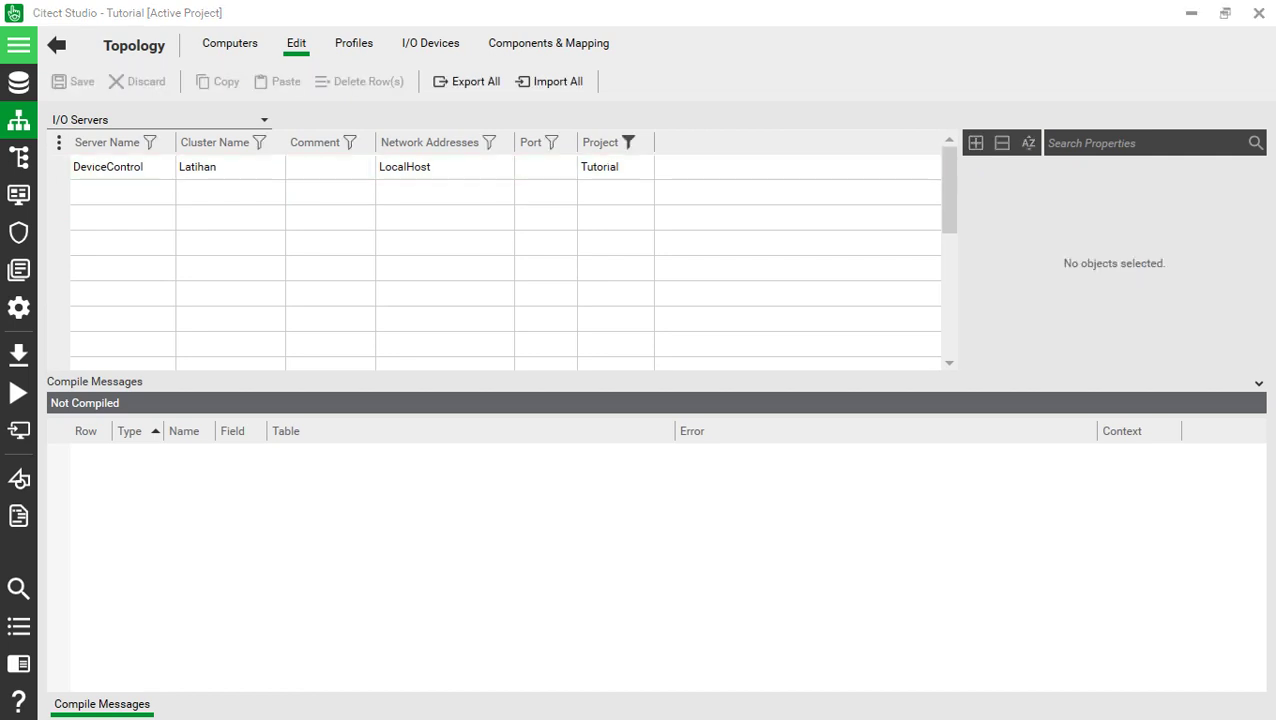
# - In Components & Mapping, add port Port, number 1, on server DeviceControl and save
pyautogui.click(430, 43)
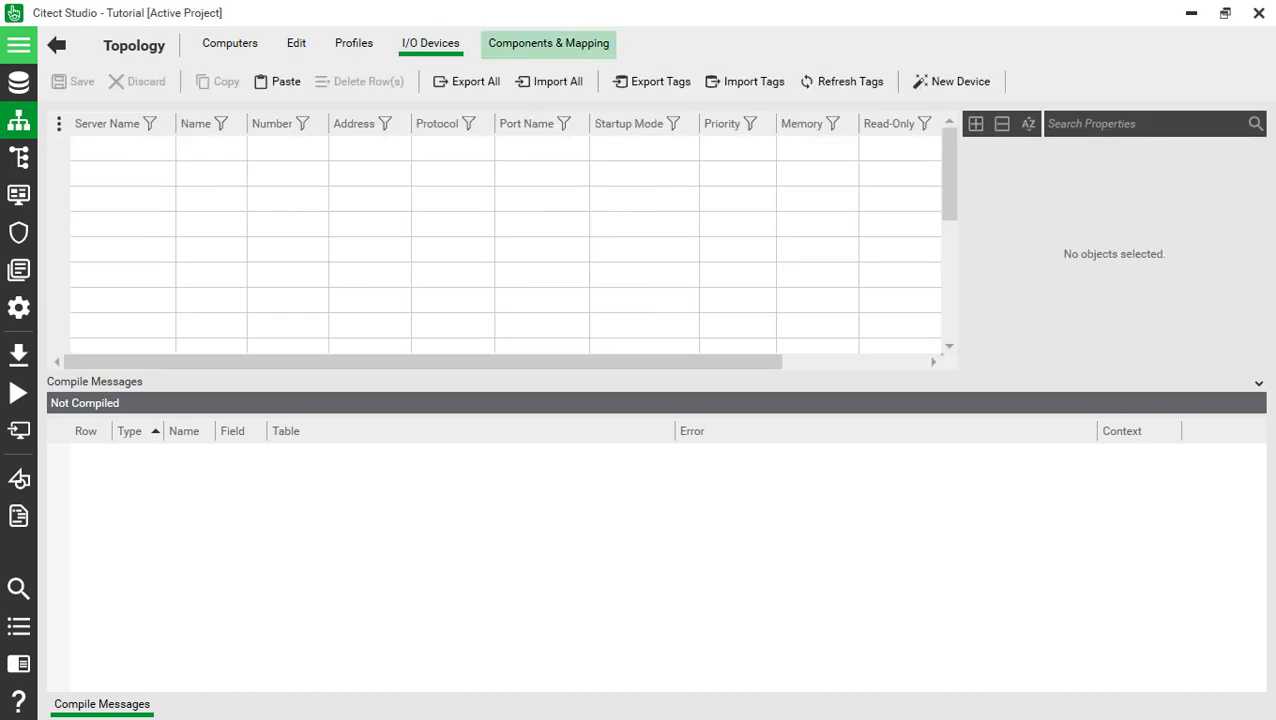
pyautogui.click(548, 43)
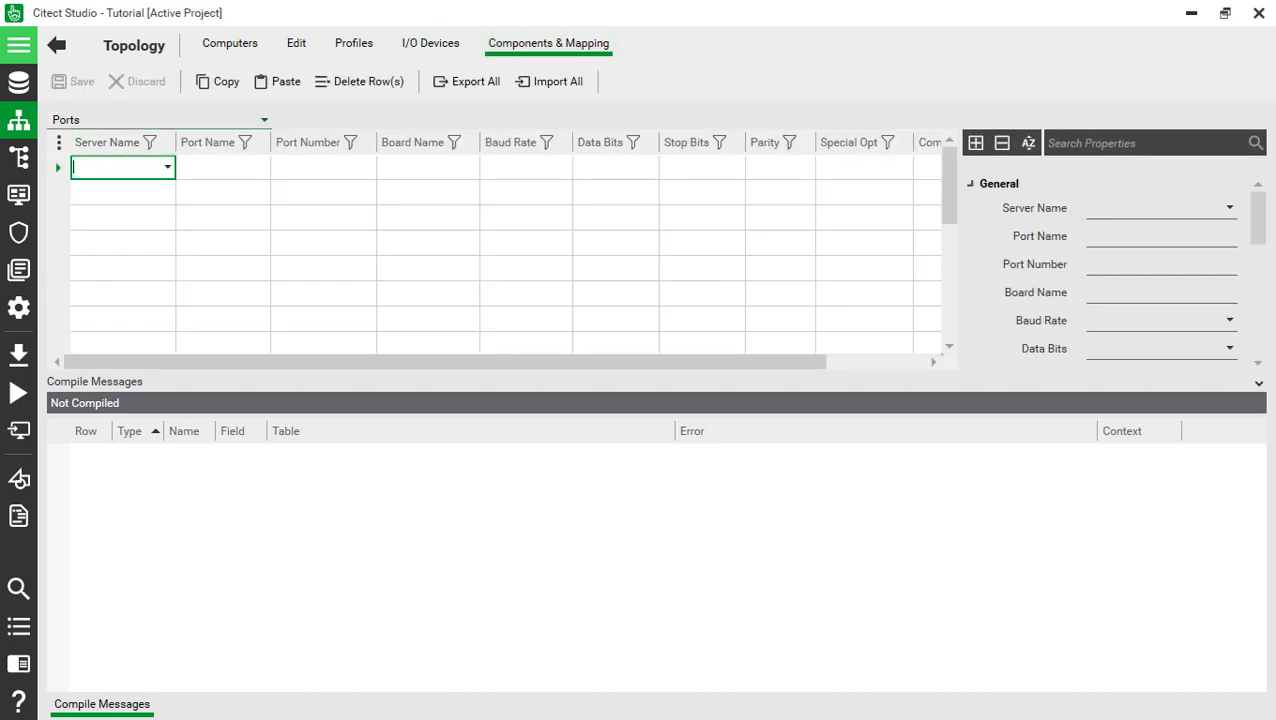
pyautogui.hotkey('alt', 'Down')
pyautogui.press('Return')
pyautogui.click(222, 167)
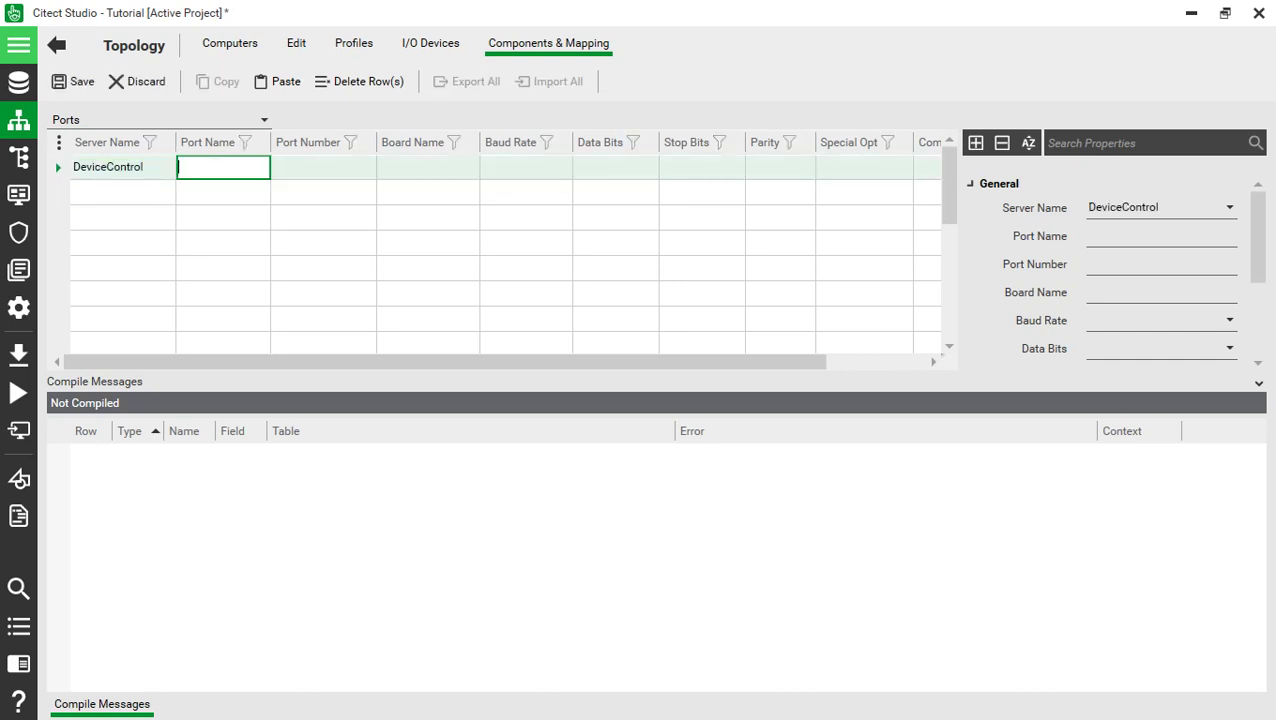
pyautogui.write('Port')
pyautogui.press('Tab')
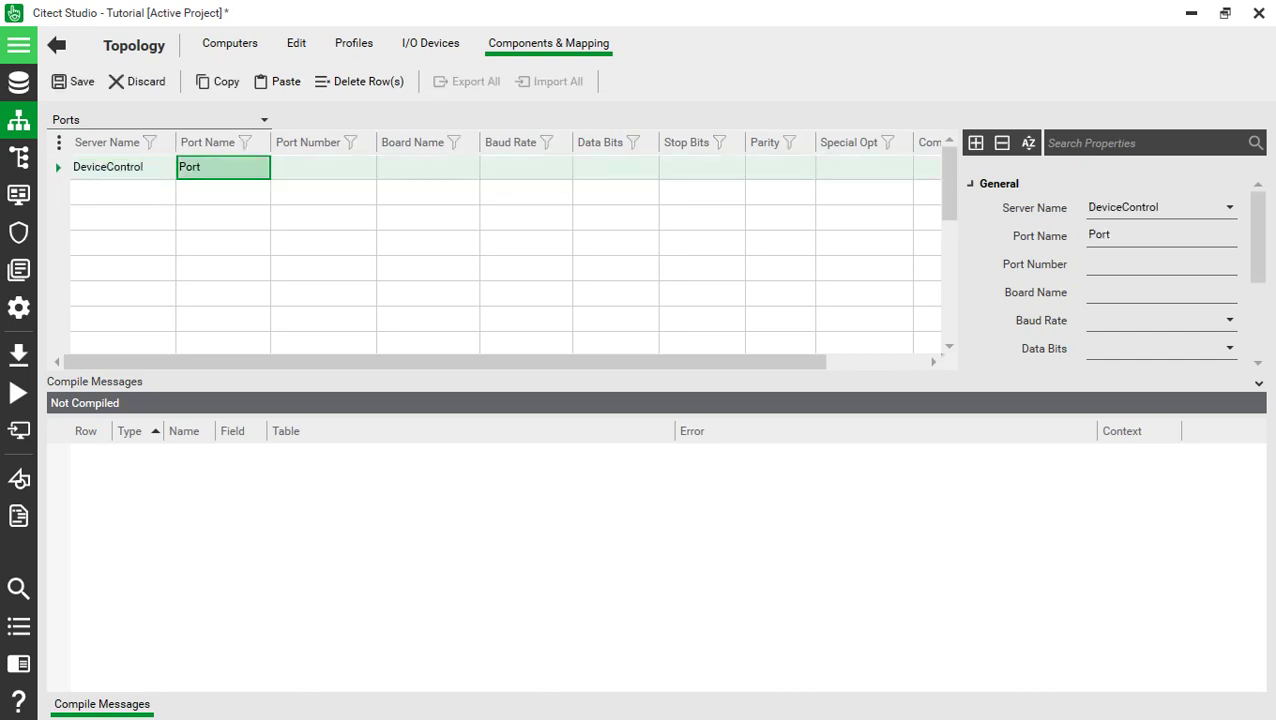
pyautogui.write('1')
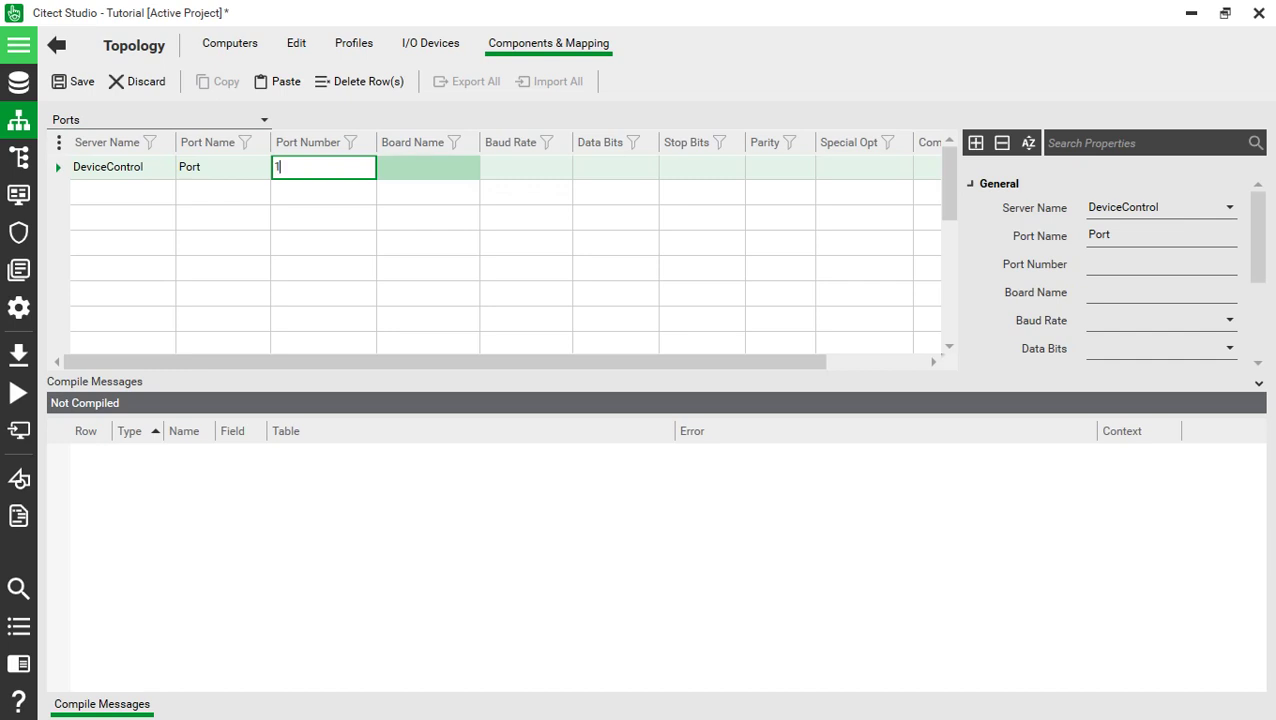
pyautogui.press('Tab')
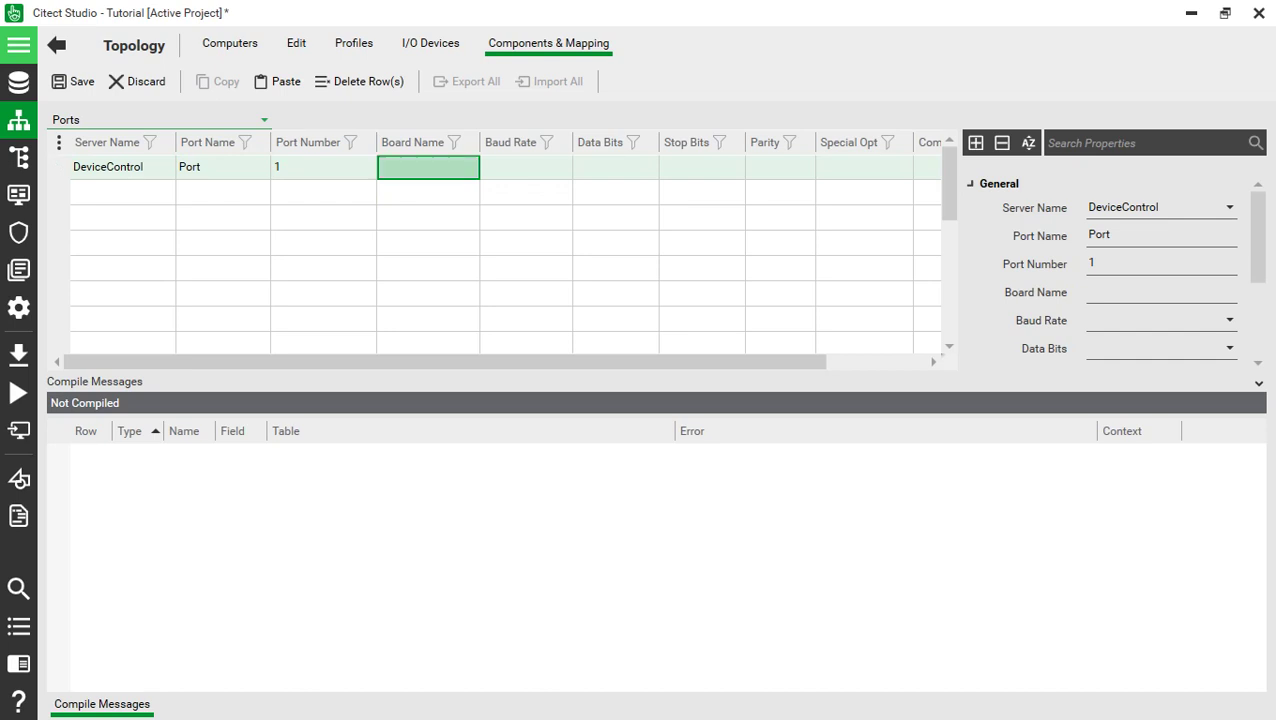
pyautogui.hotkey('ctrl', 's')
pyautogui.click(158, 119)
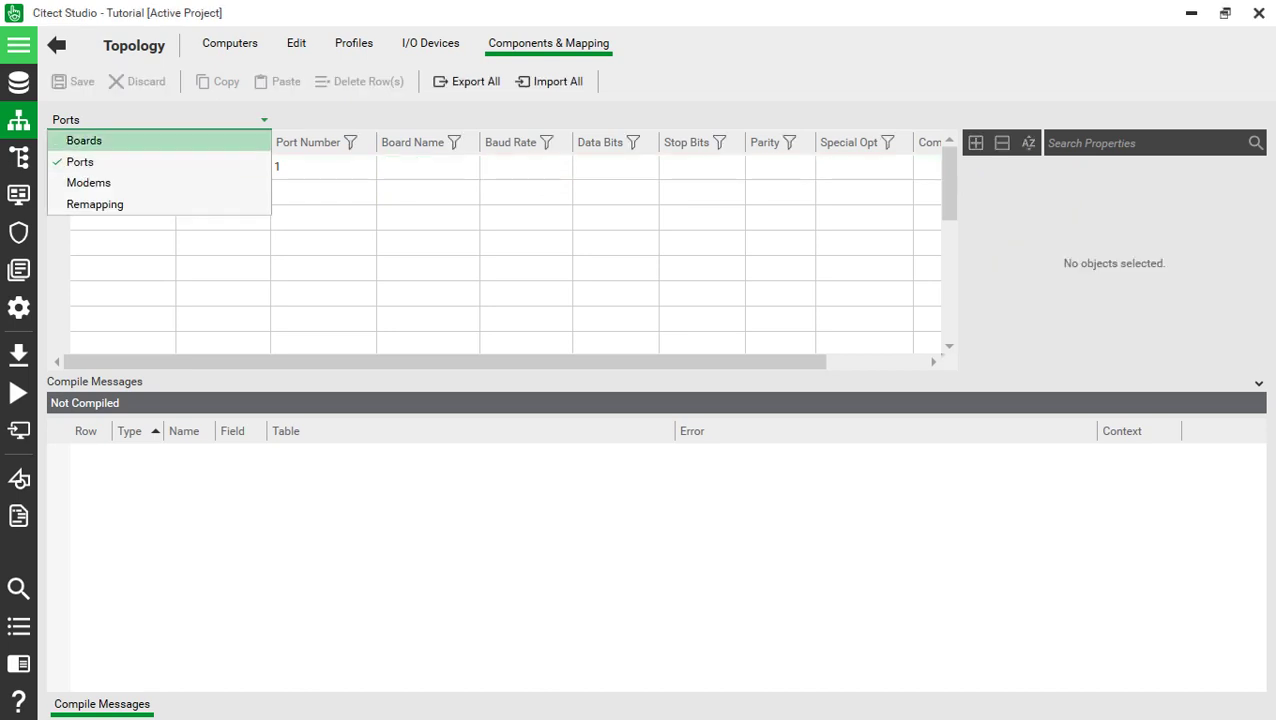
# - Create a board named Board on server DeviceControl
pyautogui.click(84, 140)
pyautogui.click(122, 167)
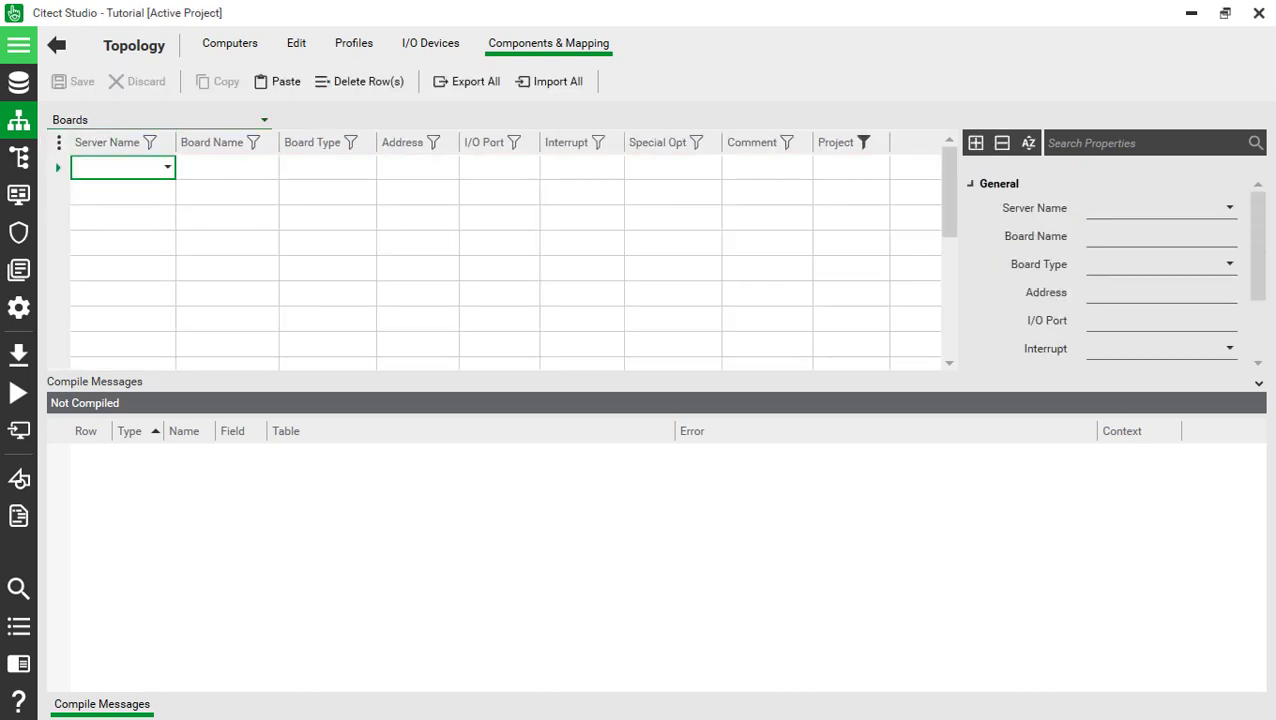
pyautogui.hotkey('alt', 'Down')
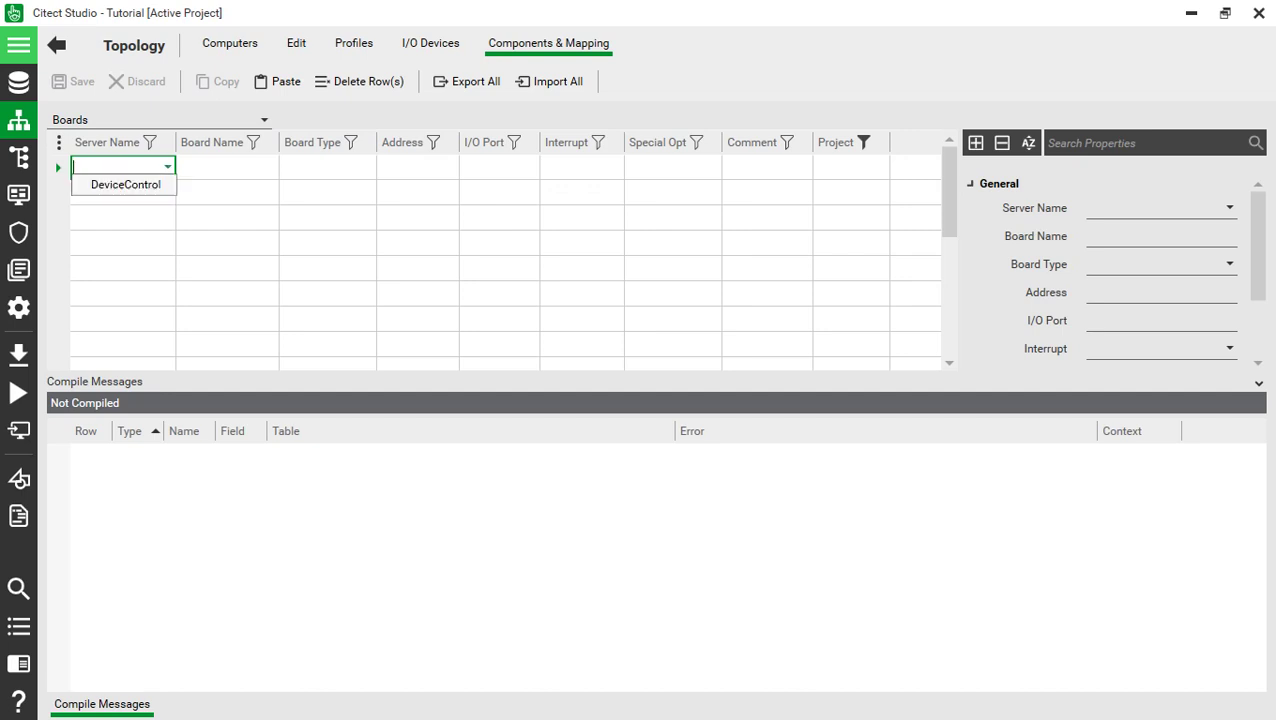
pyautogui.press('Return')
pyautogui.press('Tab')
pyautogui.write('Board')
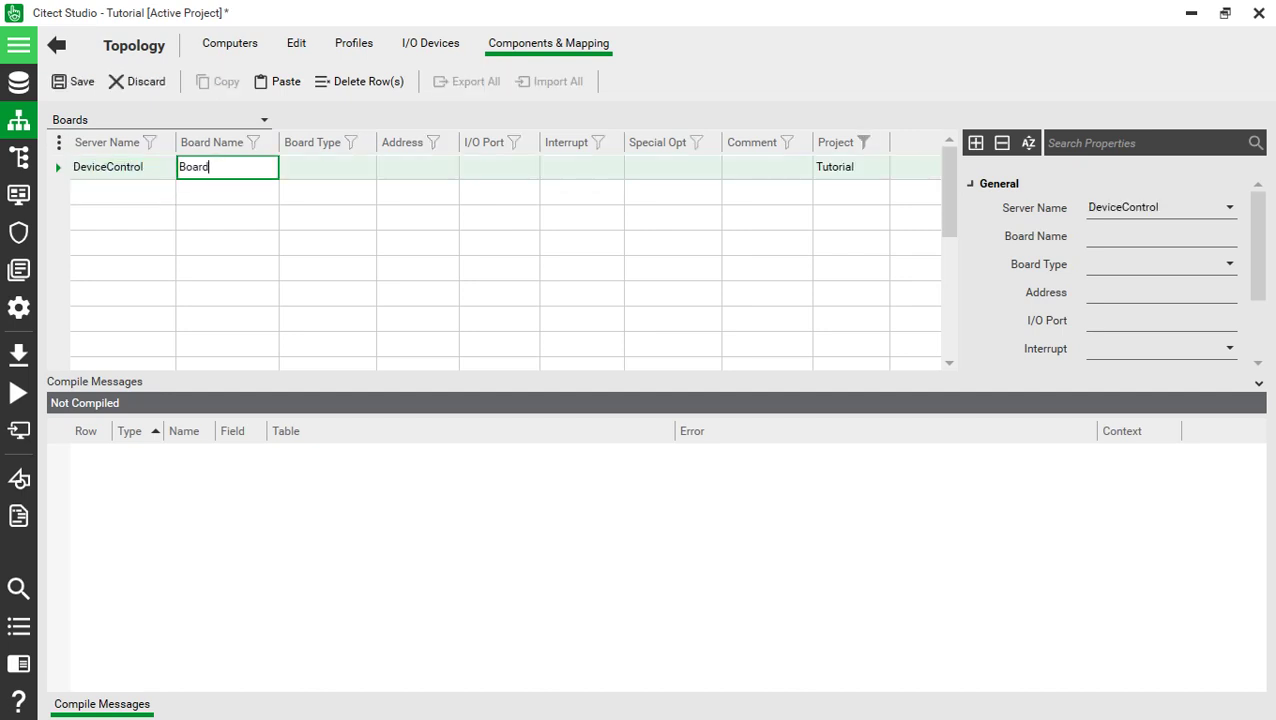
pyautogui.press('Return')
# - Set the board type to OFSOPC, leave the remaining fields empty, and save
pyautogui.press('Tab')
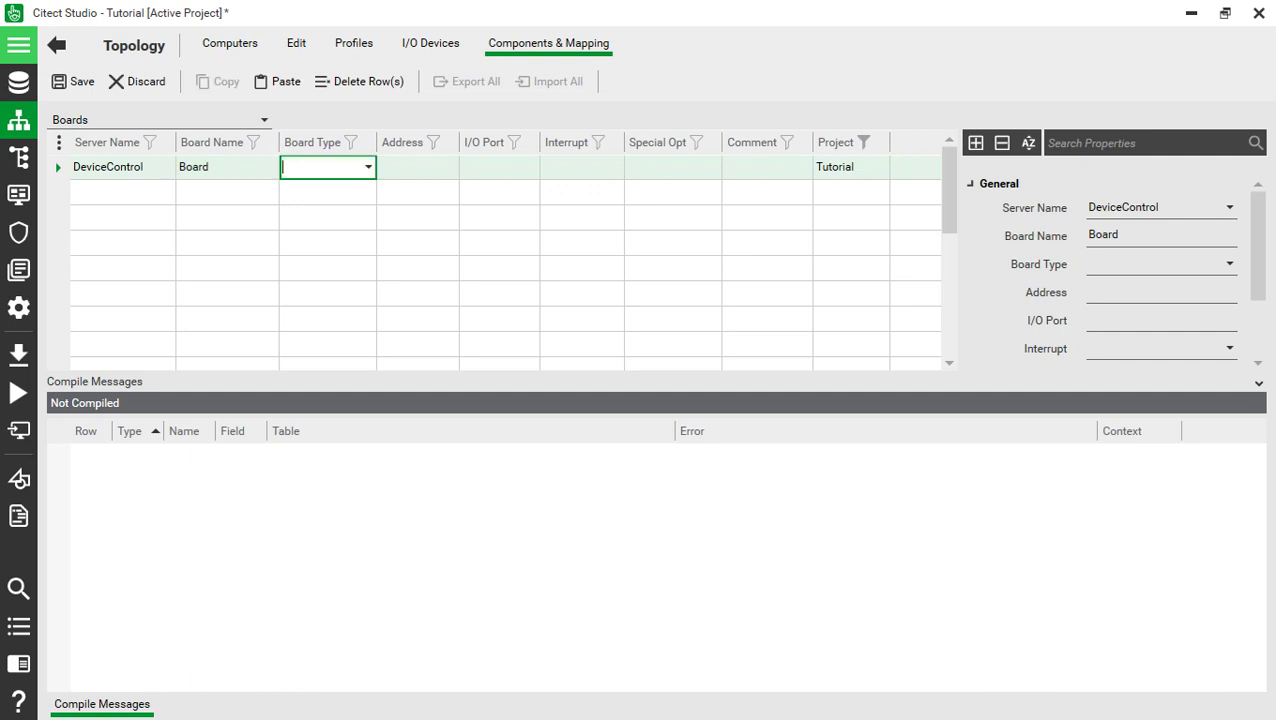
pyautogui.write('OFSOPC')
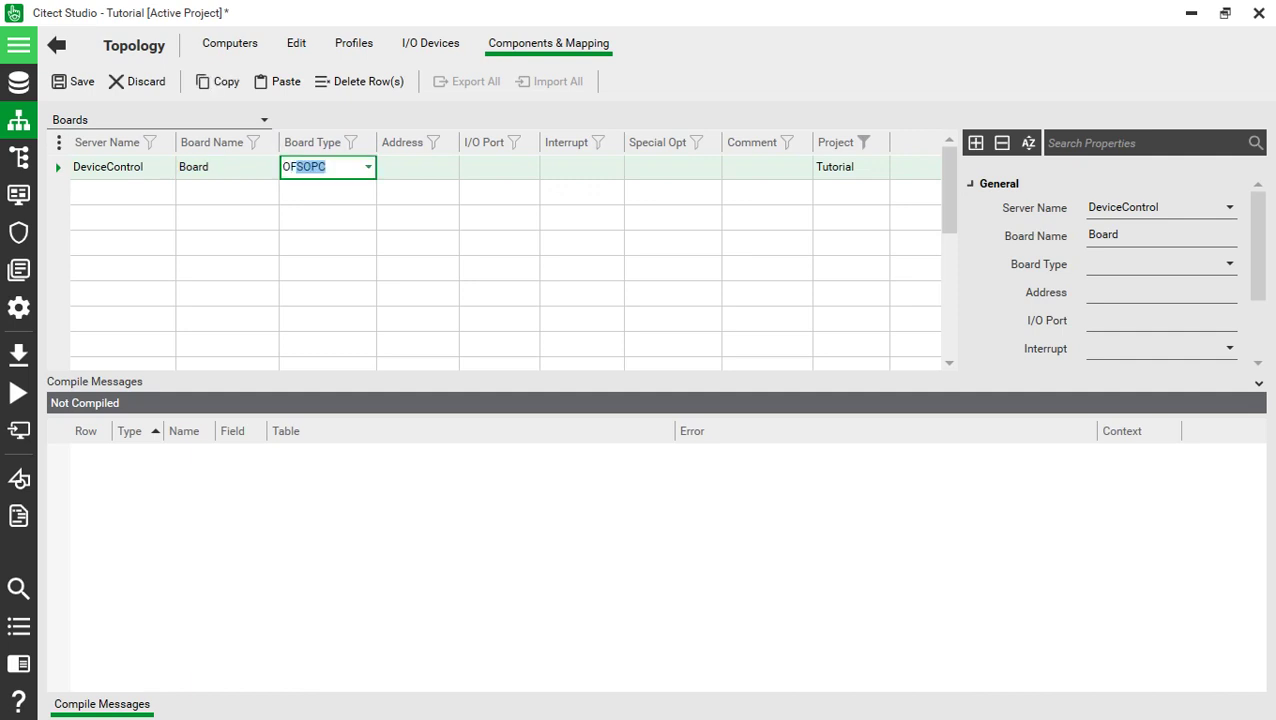
pyautogui.press('Return')
pyautogui.press('Tab')
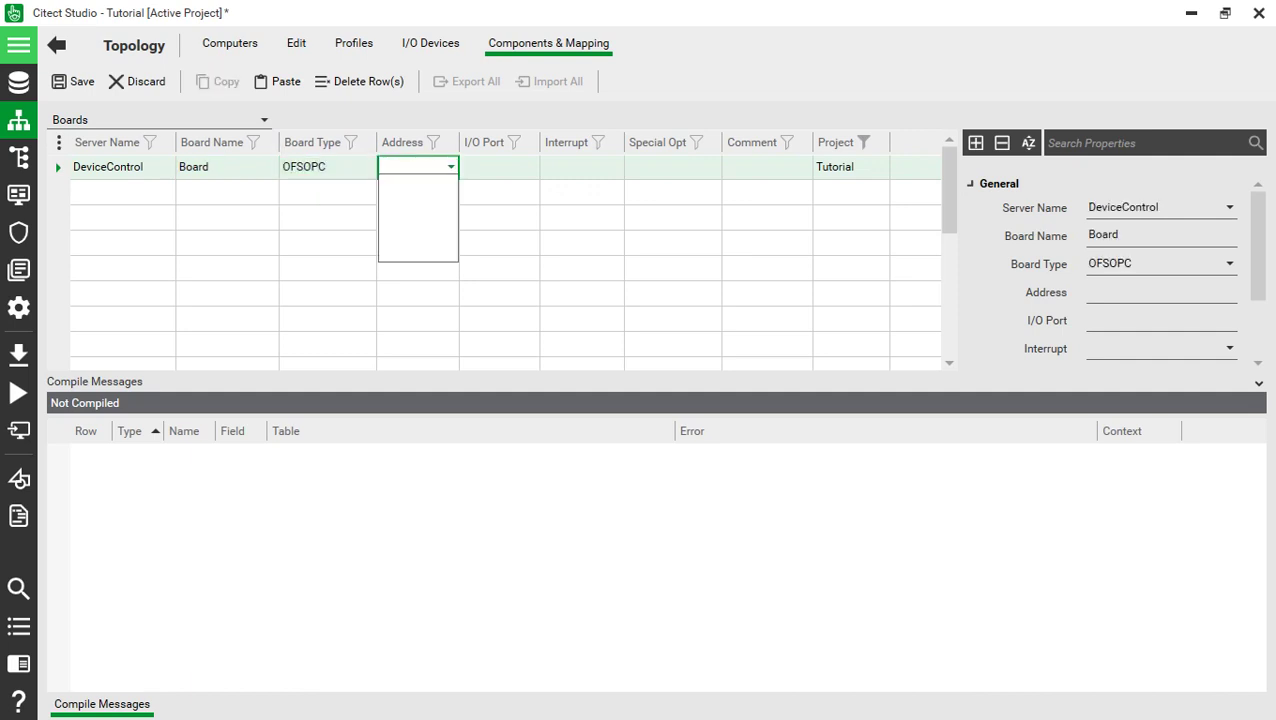
pyautogui.press('Tab')
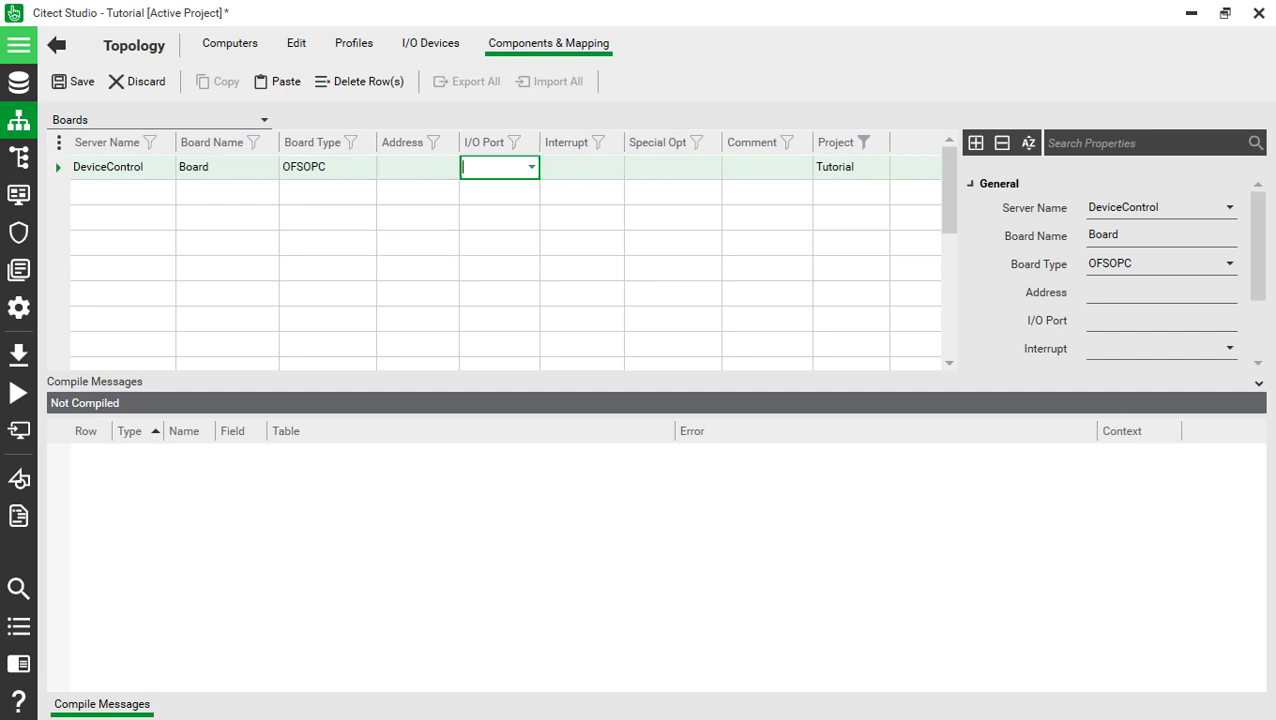
pyautogui.press('Tab')
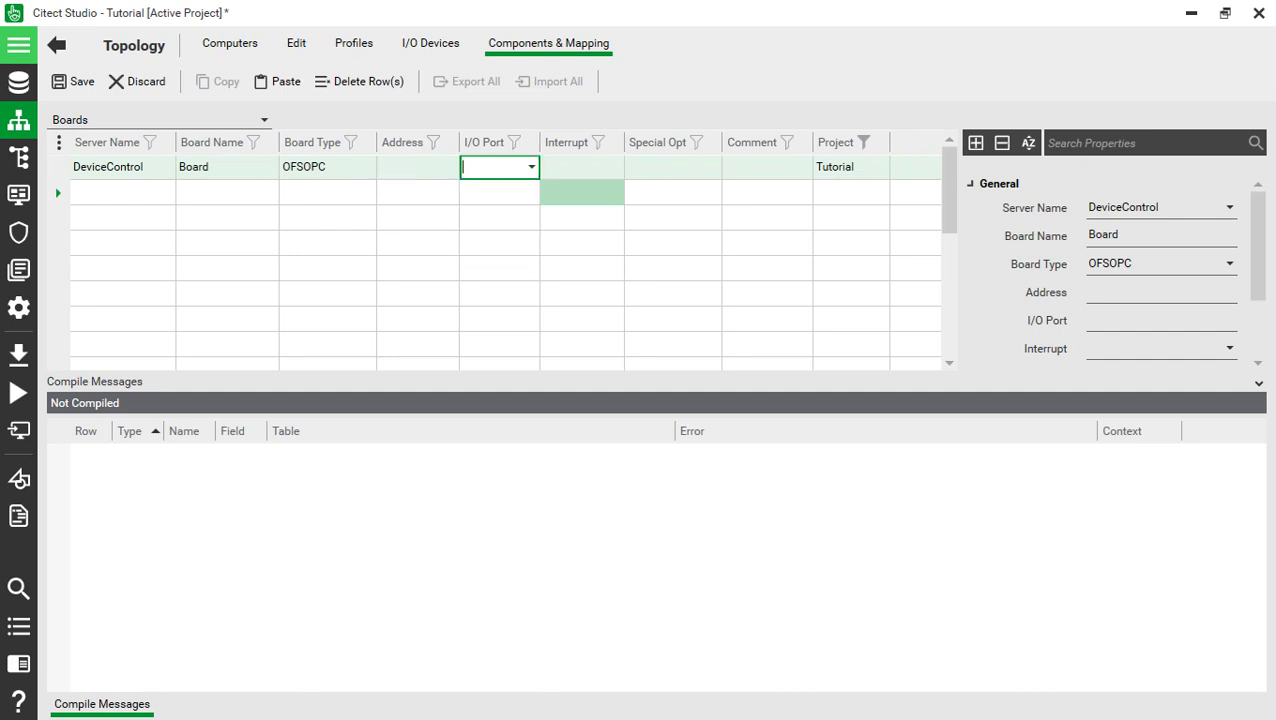
pyautogui.hotkey('ctrl', 's')
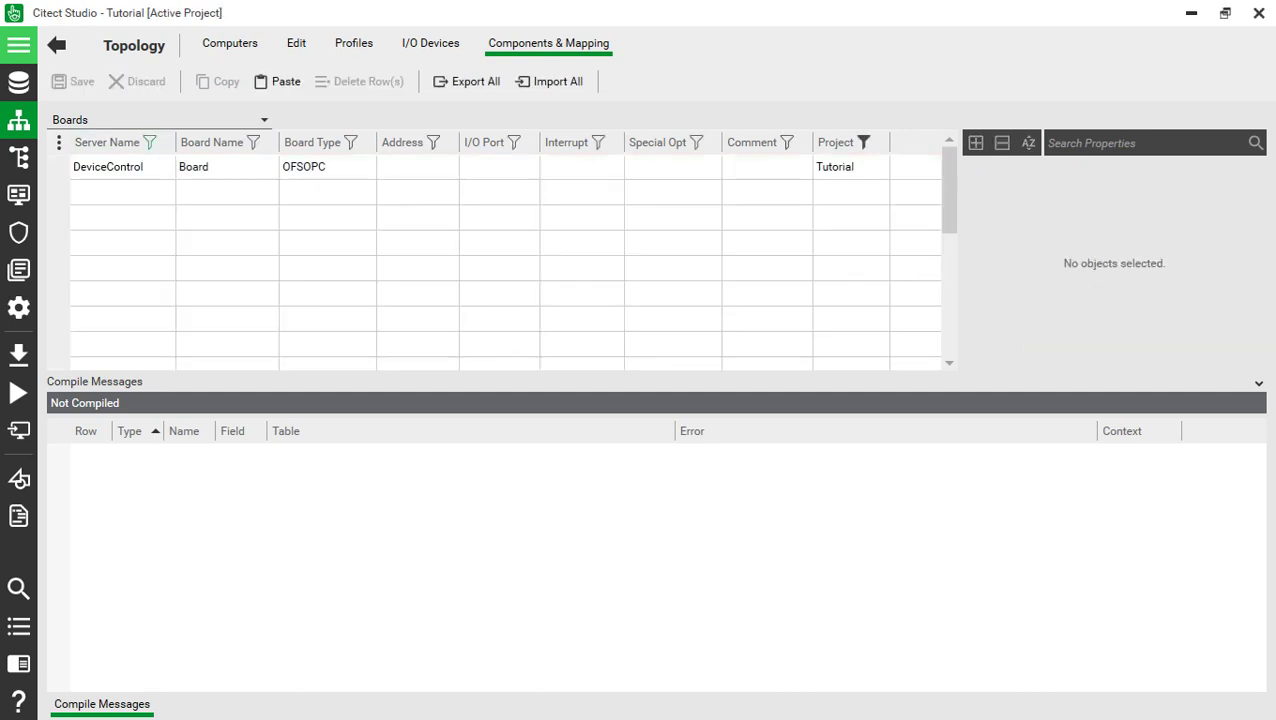
# - Link port Port to board Board and save the change
pyautogui.click(158, 119)
pyautogui.click(80, 161)
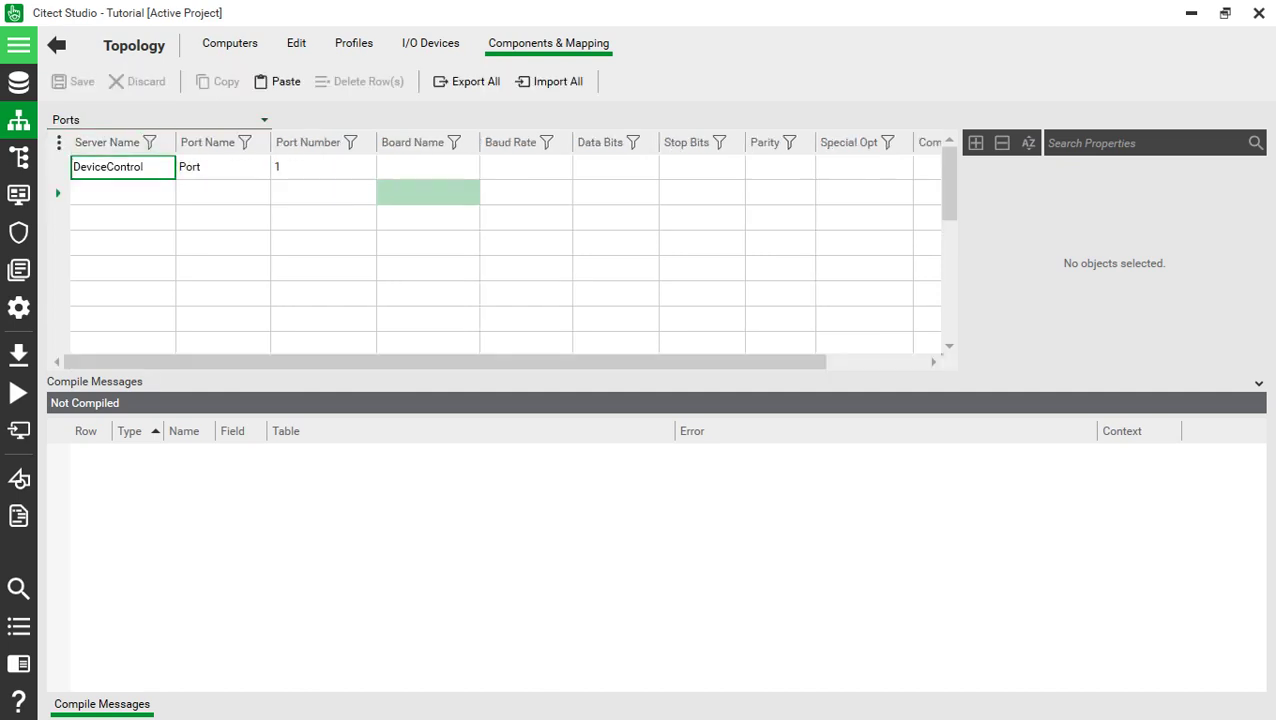
pyautogui.click(428, 166)
pyautogui.click(412, 184)
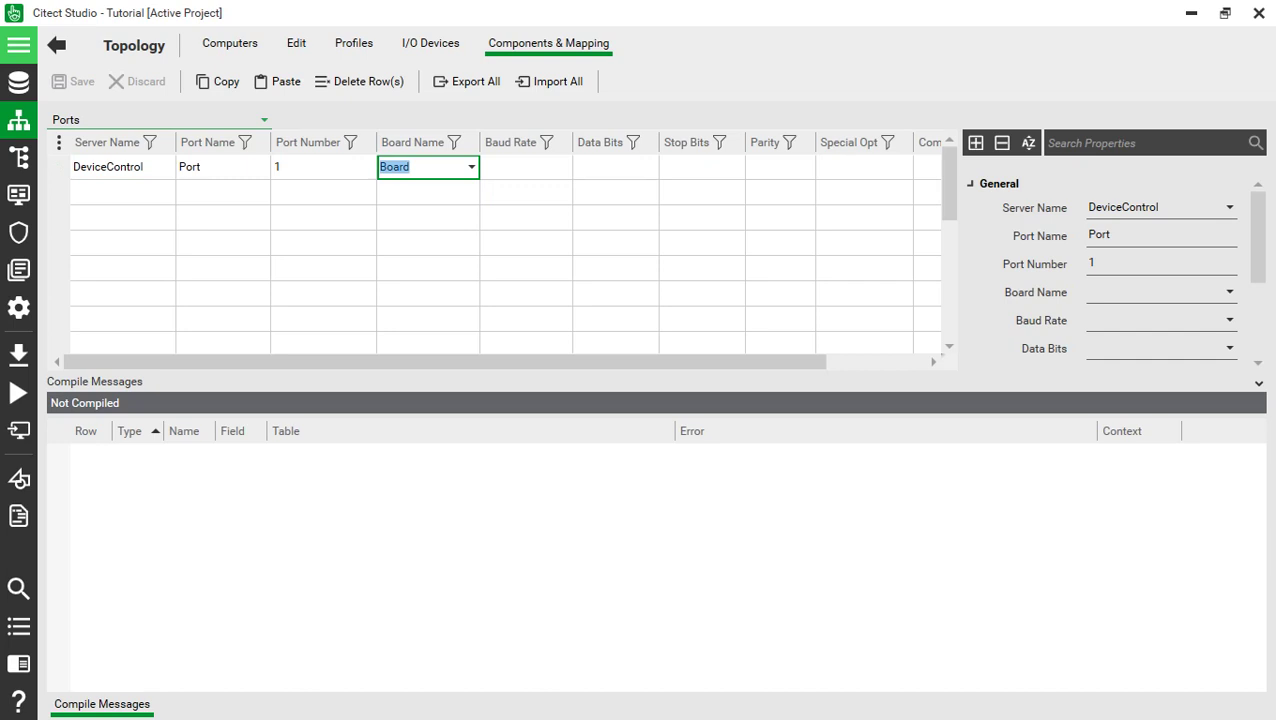
pyautogui.click(150, 119)
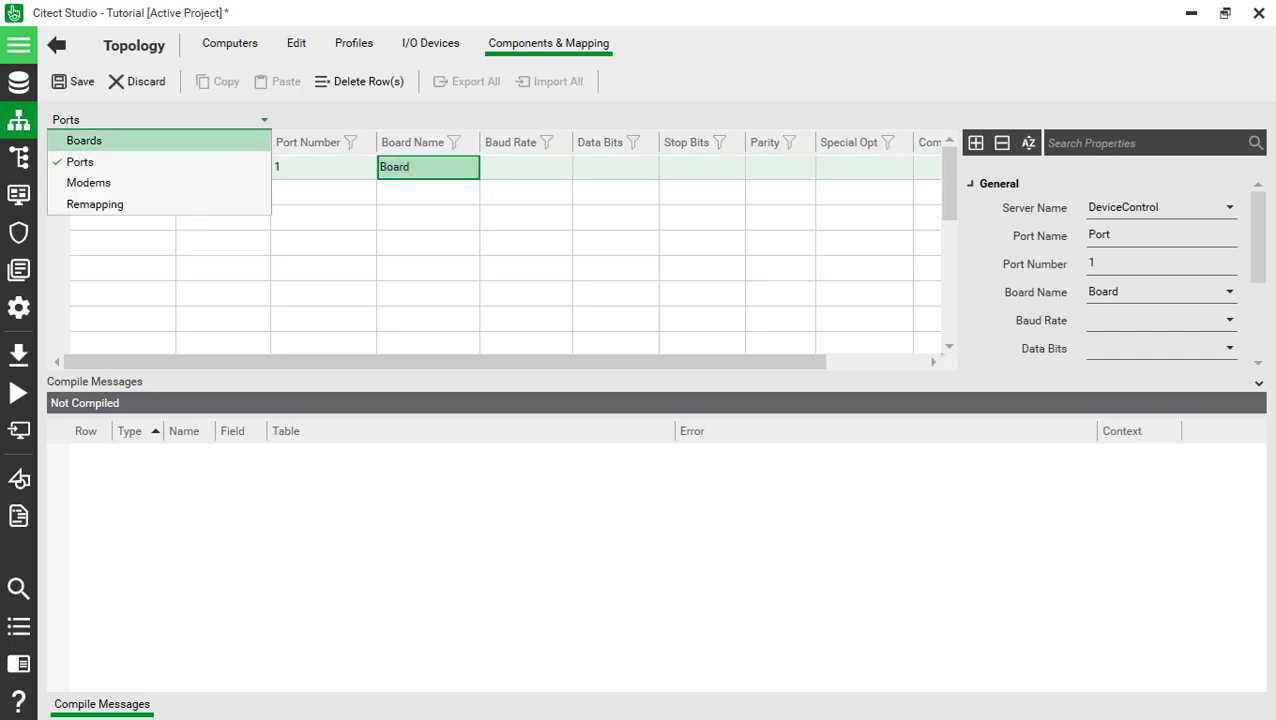
pyautogui.click(100, 141)
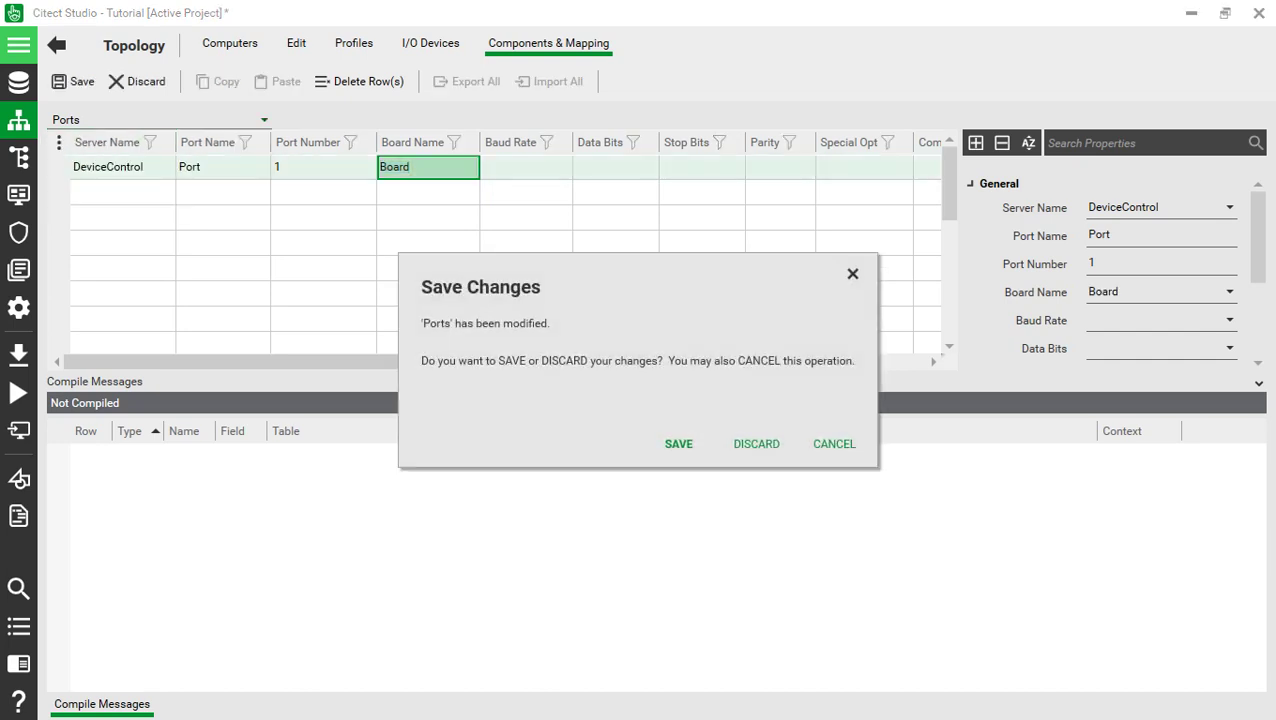
pyautogui.click(678, 443)
pyautogui.click(417, 167)
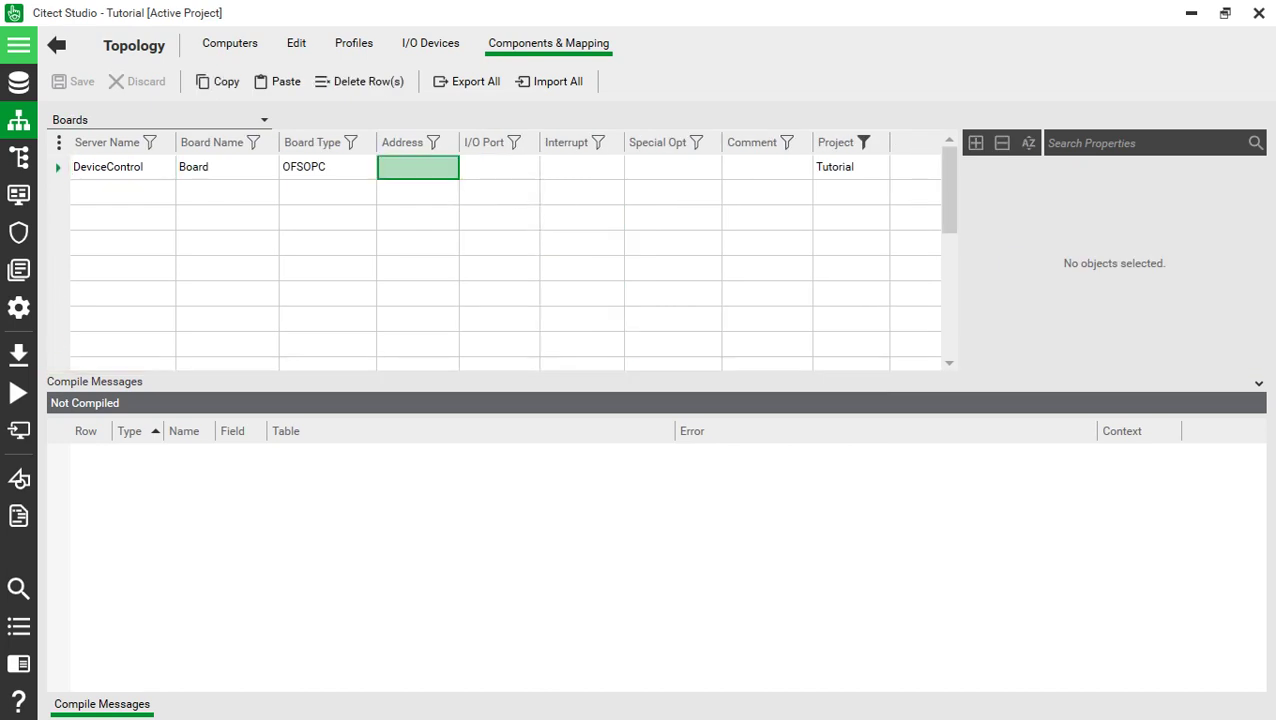
# - Check the board's Address and I/O Port choices, then return to the Boards table via Ports
pyautogui.click(417, 167)
pyautogui.click(451, 167)
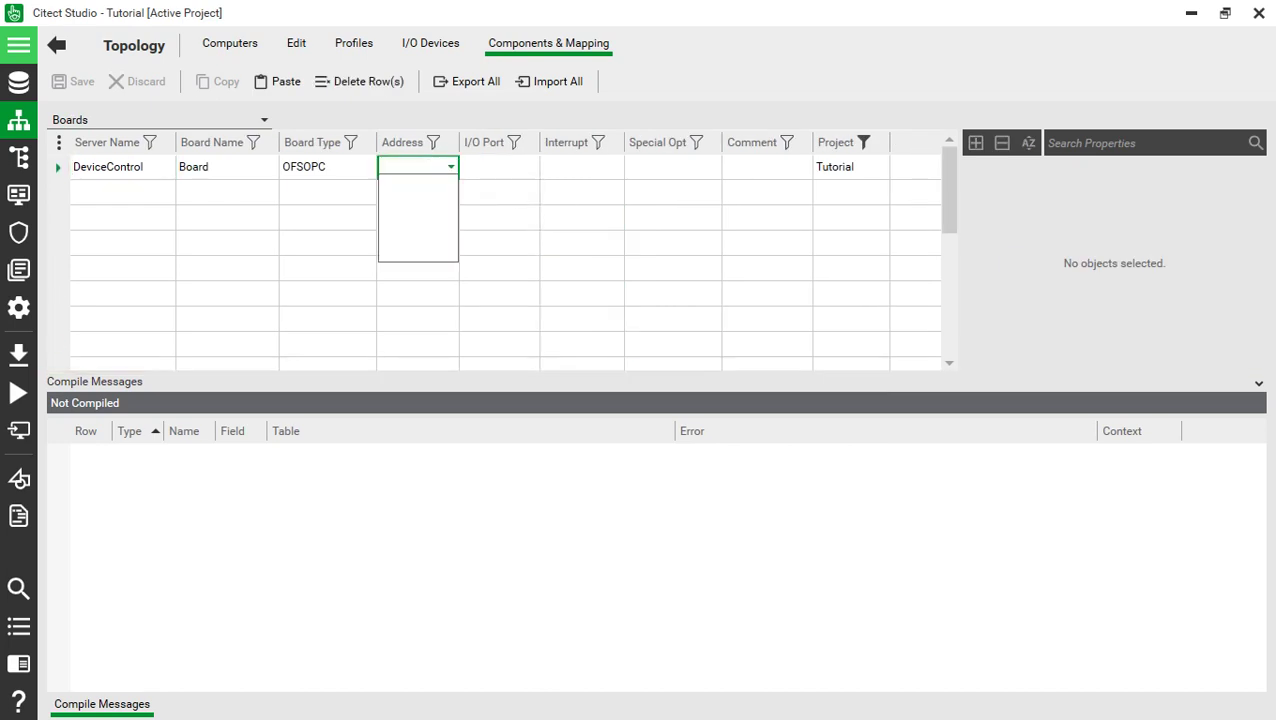
pyautogui.click(498, 167)
pyautogui.click(498, 167)
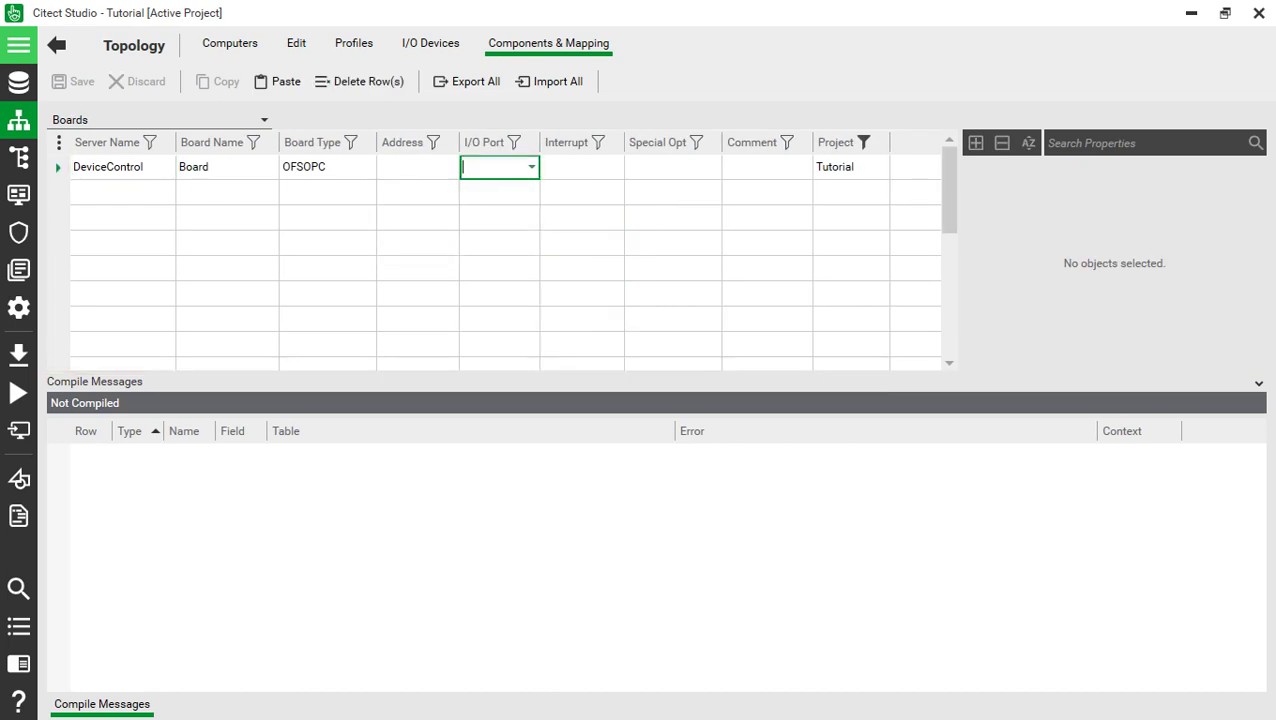
pyautogui.click(531, 167)
pyautogui.click(490, 167)
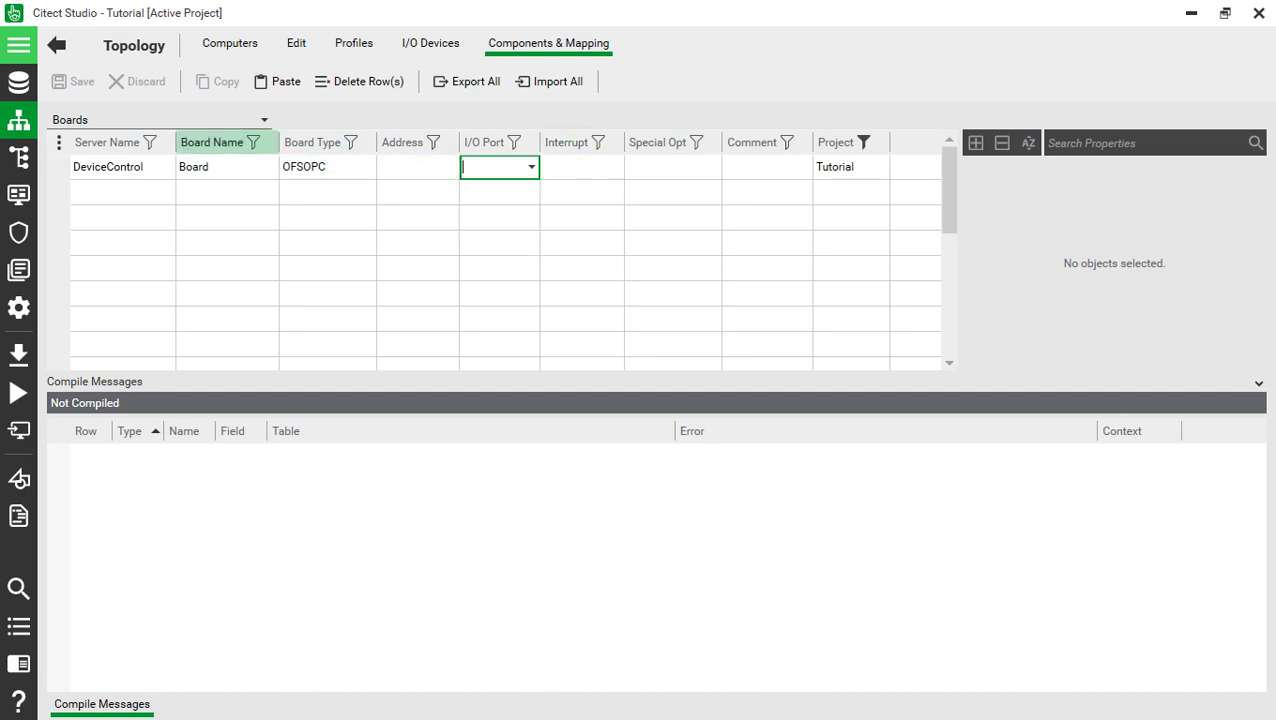
pyautogui.click(160, 119)
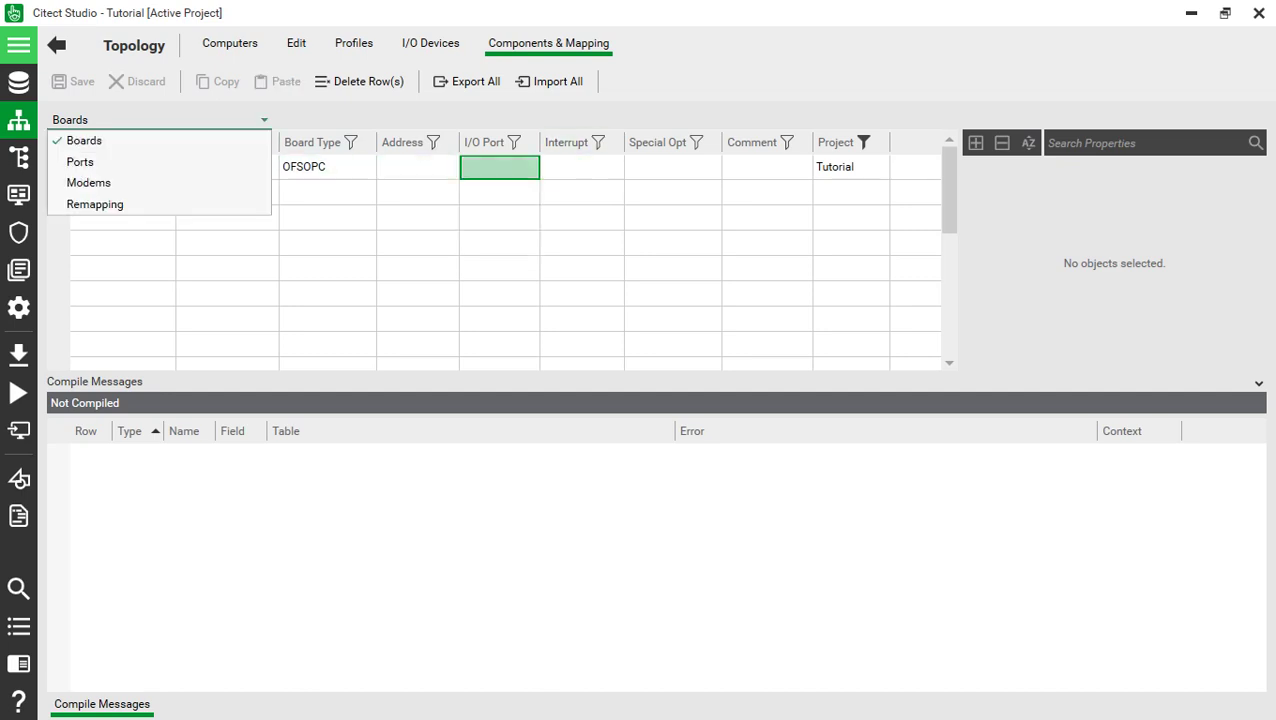
pyautogui.click(80, 162)
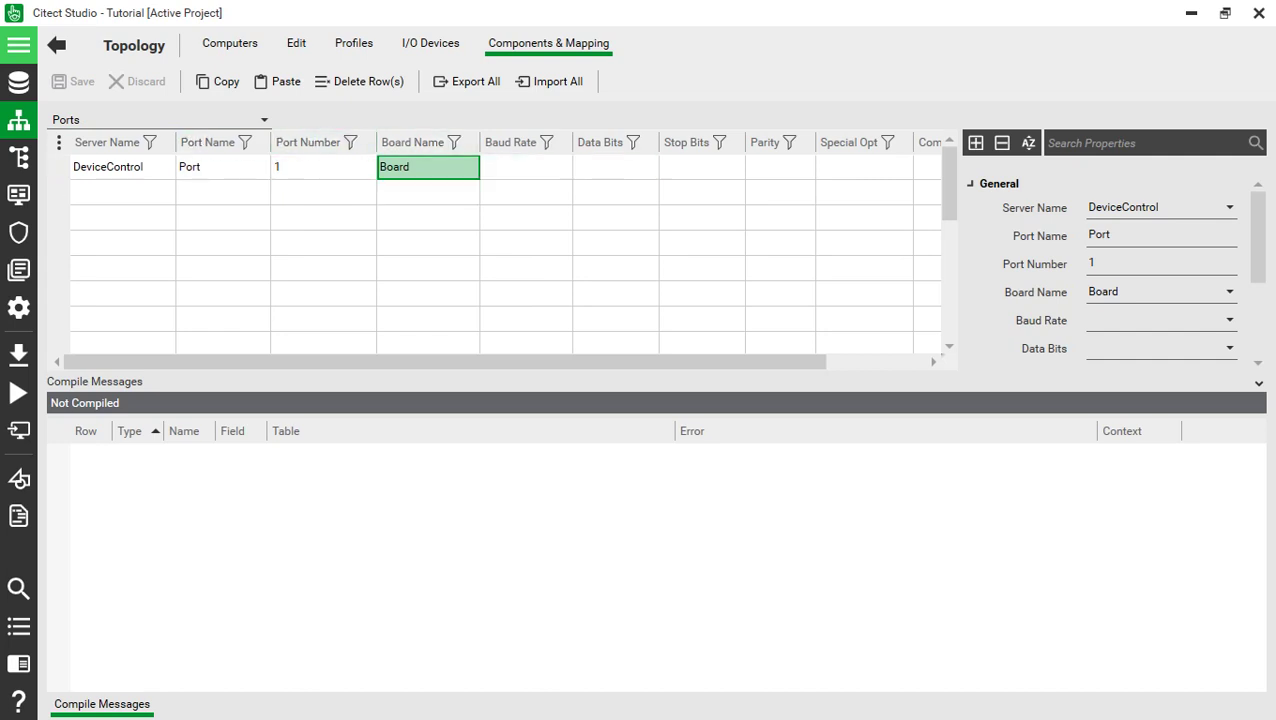
pyautogui.click(160, 119)
pyautogui.click(84, 140)
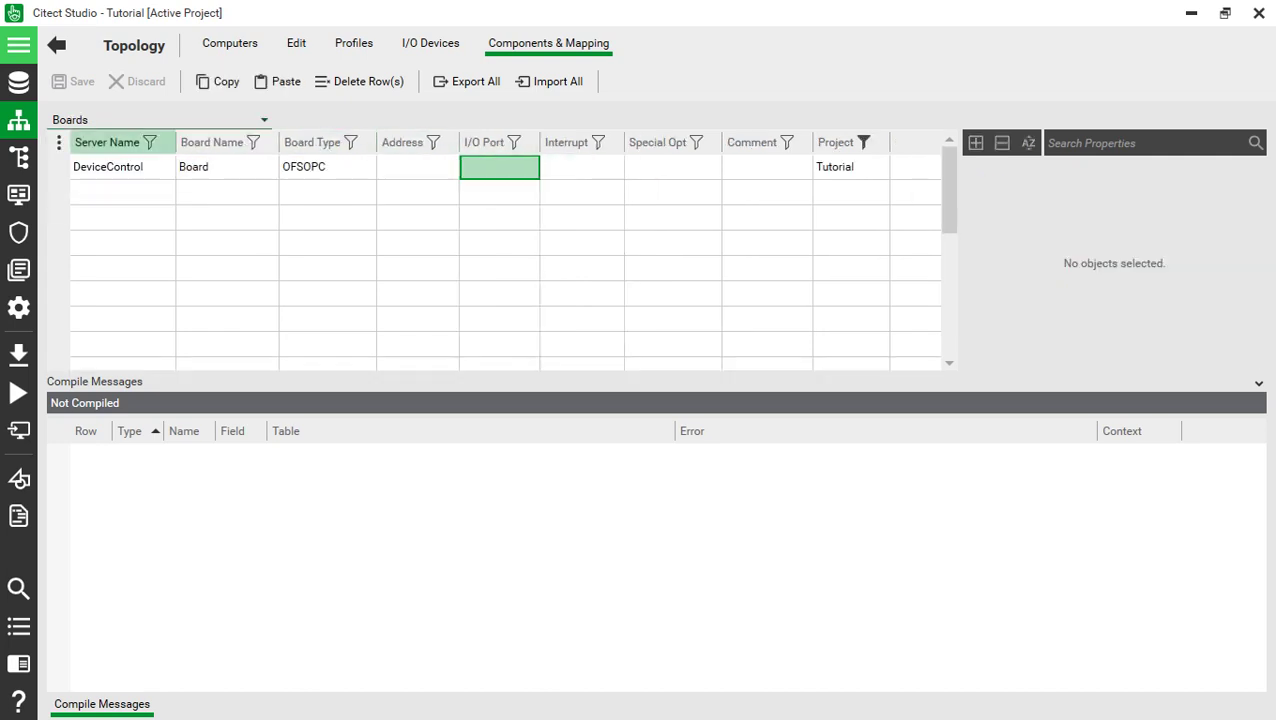
# - Set the board's Address to 0 and save the topology
pyautogui.click(417, 166)
pyautogui.click(417, 166)
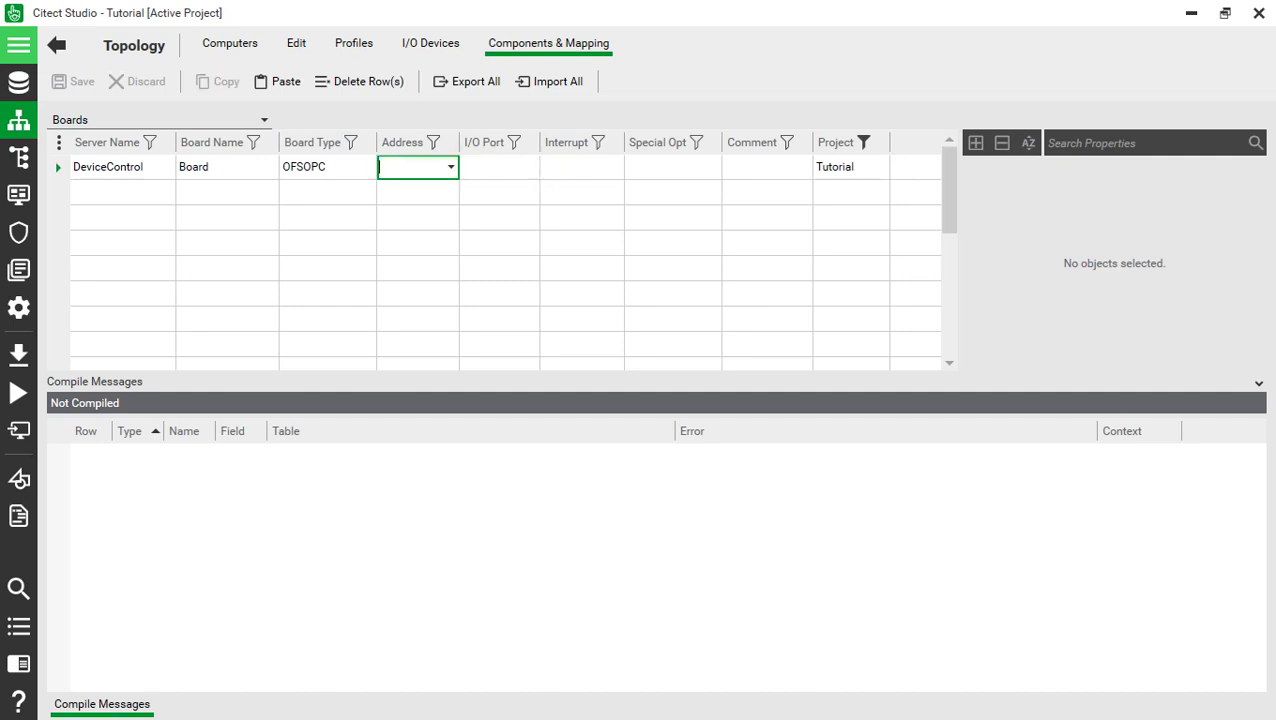
pyautogui.write('0')
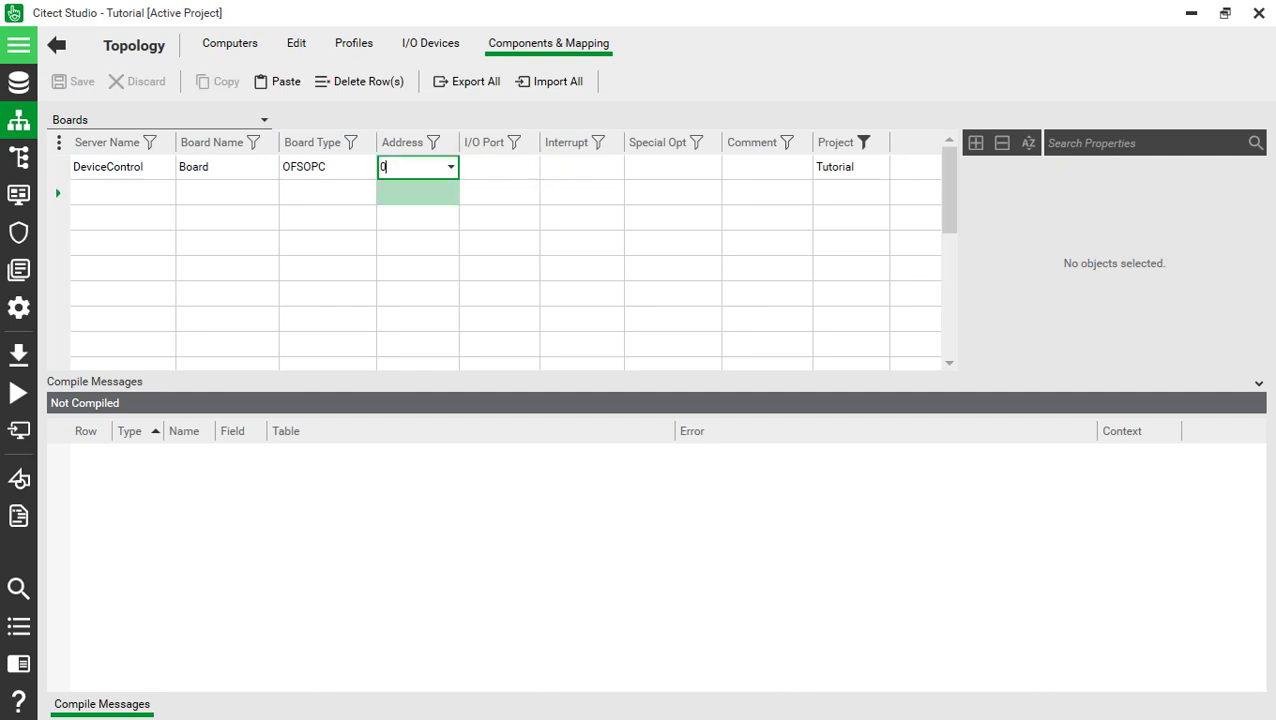
pyautogui.press('Return')
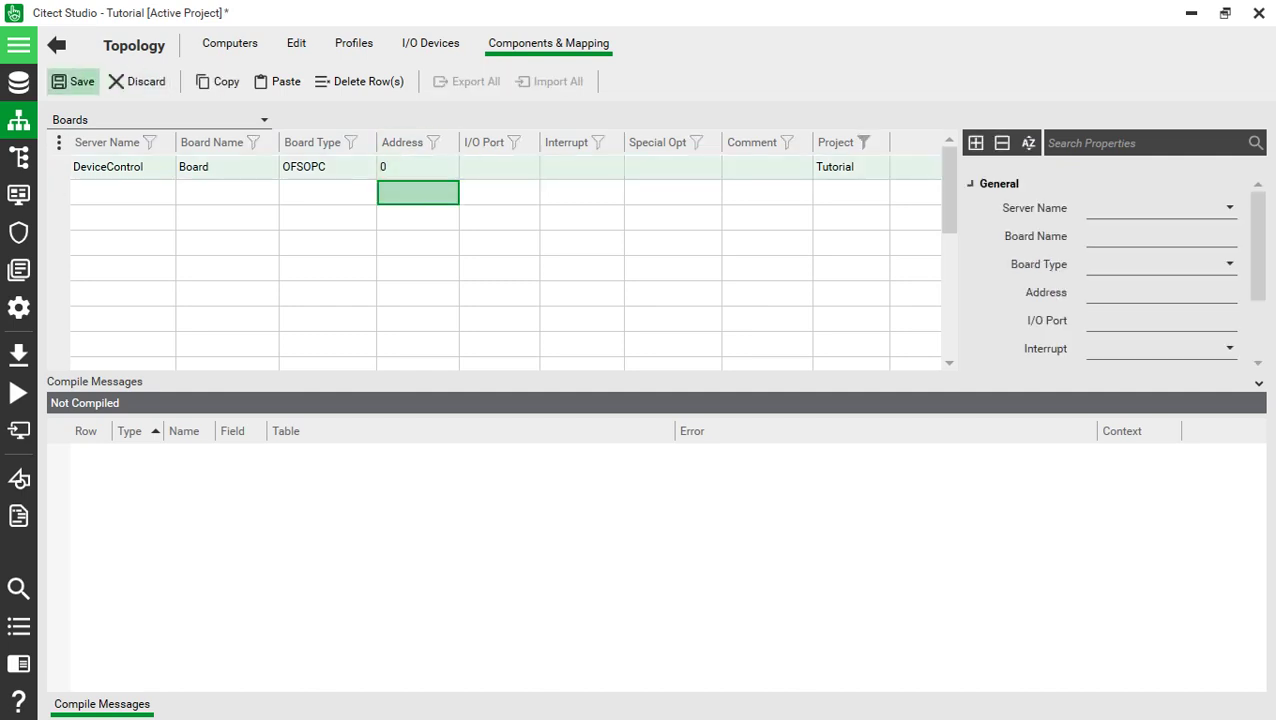
pyautogui.click(75, 82)
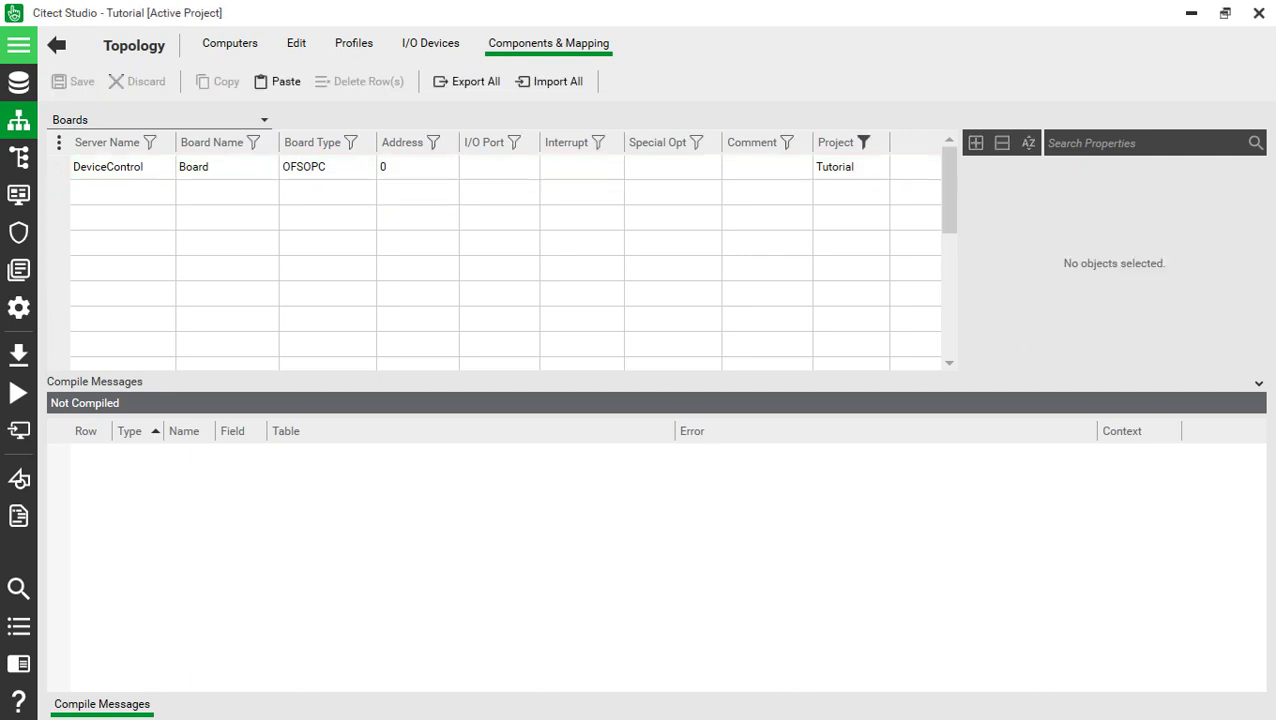
pyautogui.click(430, 43)
# - Add I/O device Local, number 1, on the DeviceControl server
pyautogui.click(122, 148)
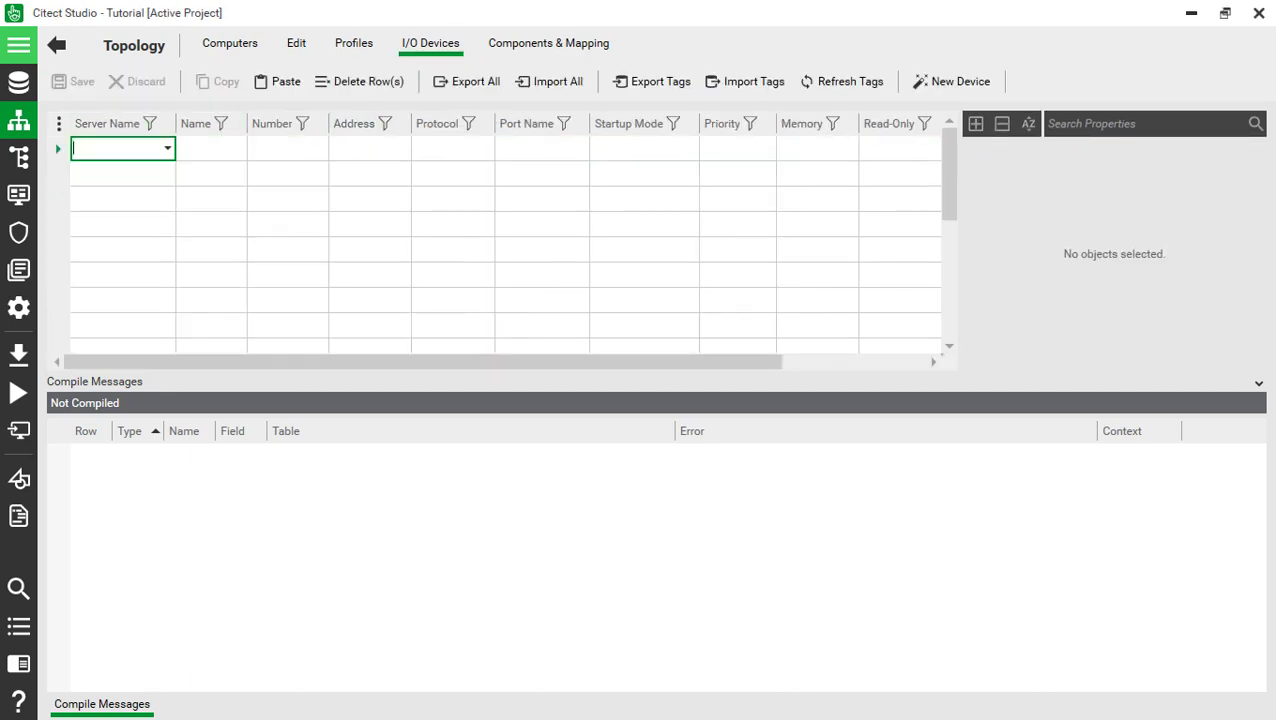
pyautogui.click(167, 148)
pyautogui.click(125, 165)
pyautogui.click(211, 148)
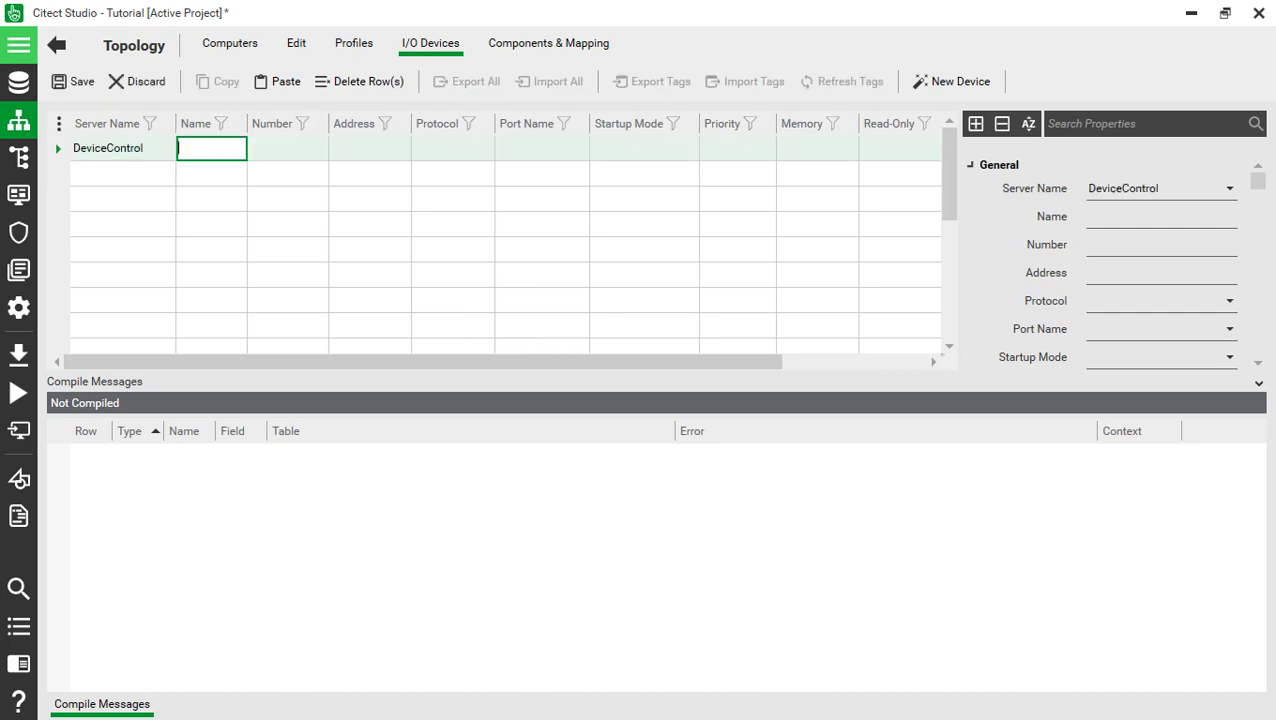
pyautogui.write('Local')
pyautogui.press('Return')
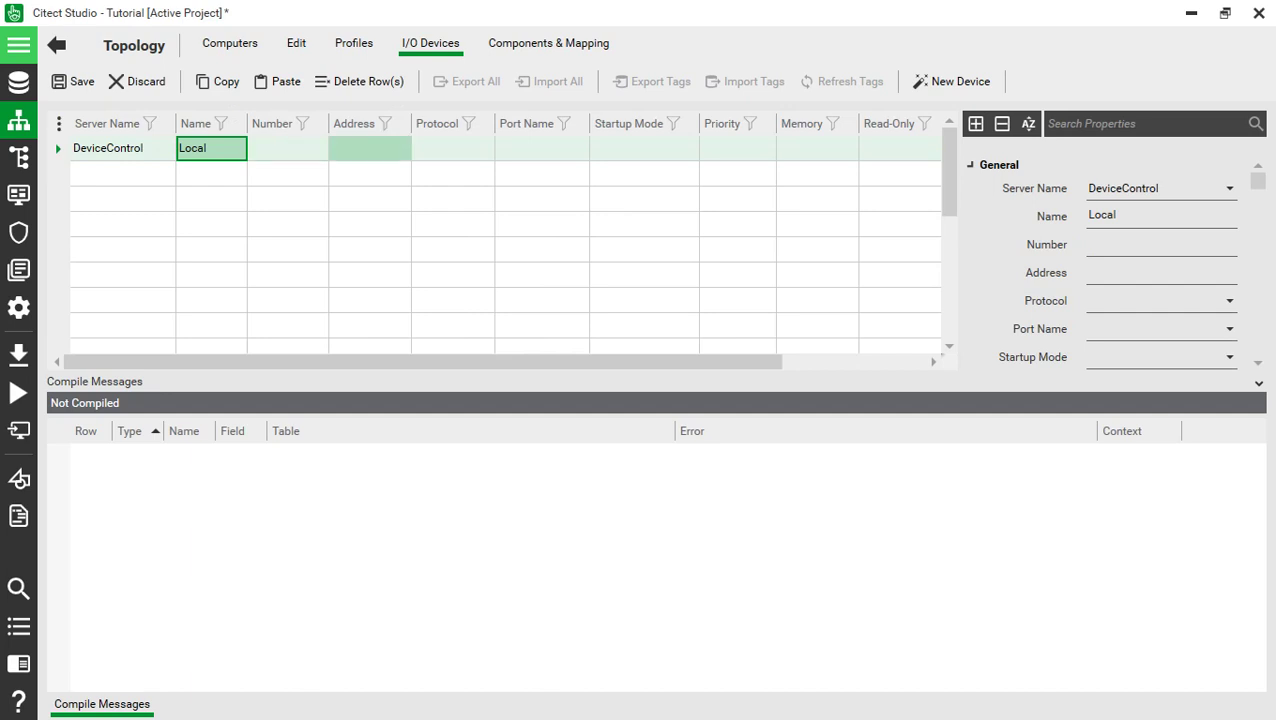
pyautogui.click(288, 148)
pyautogui.write('1')
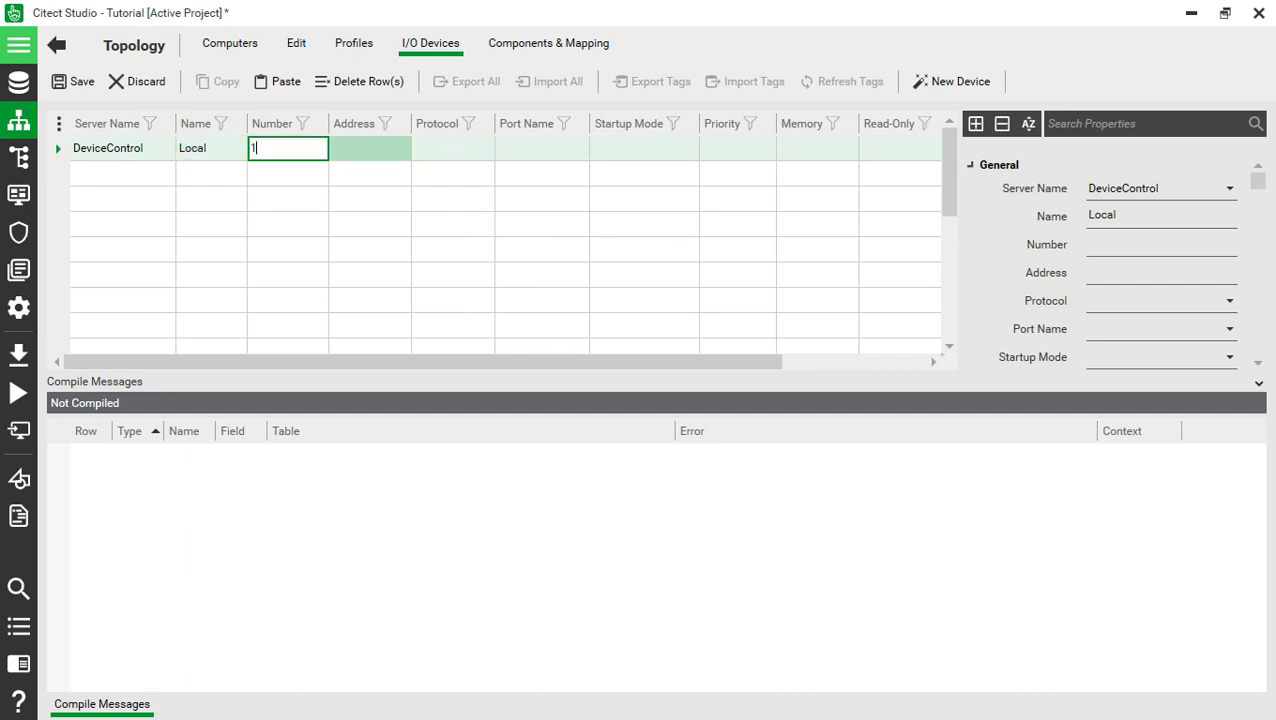
pyautogui.click(370, 148)
# - Give the Local device protocol OFSOPC, port name Port and Primary startup mode
pyautogui.click(452, 148)
pyautogui.click(541, 148)
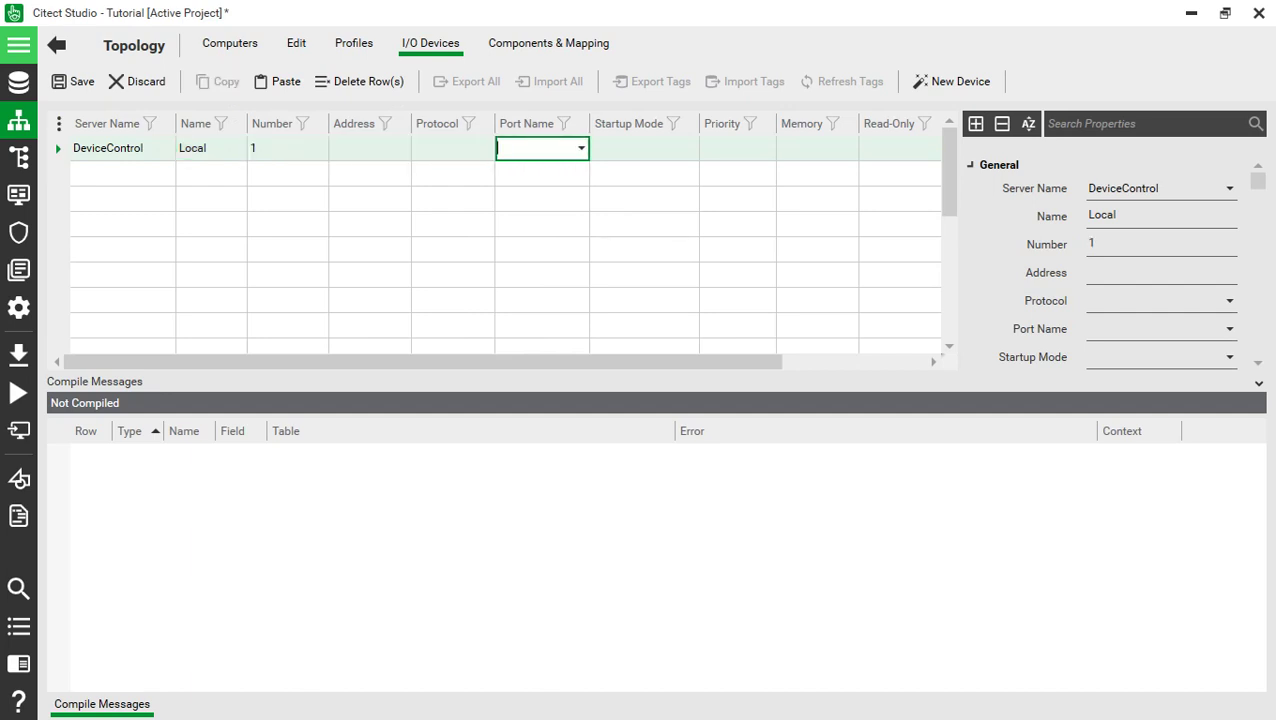
pyautogui.click(452, 148)
pyautogui.click(486, 148)
pyautogui.write('OFSOPC')
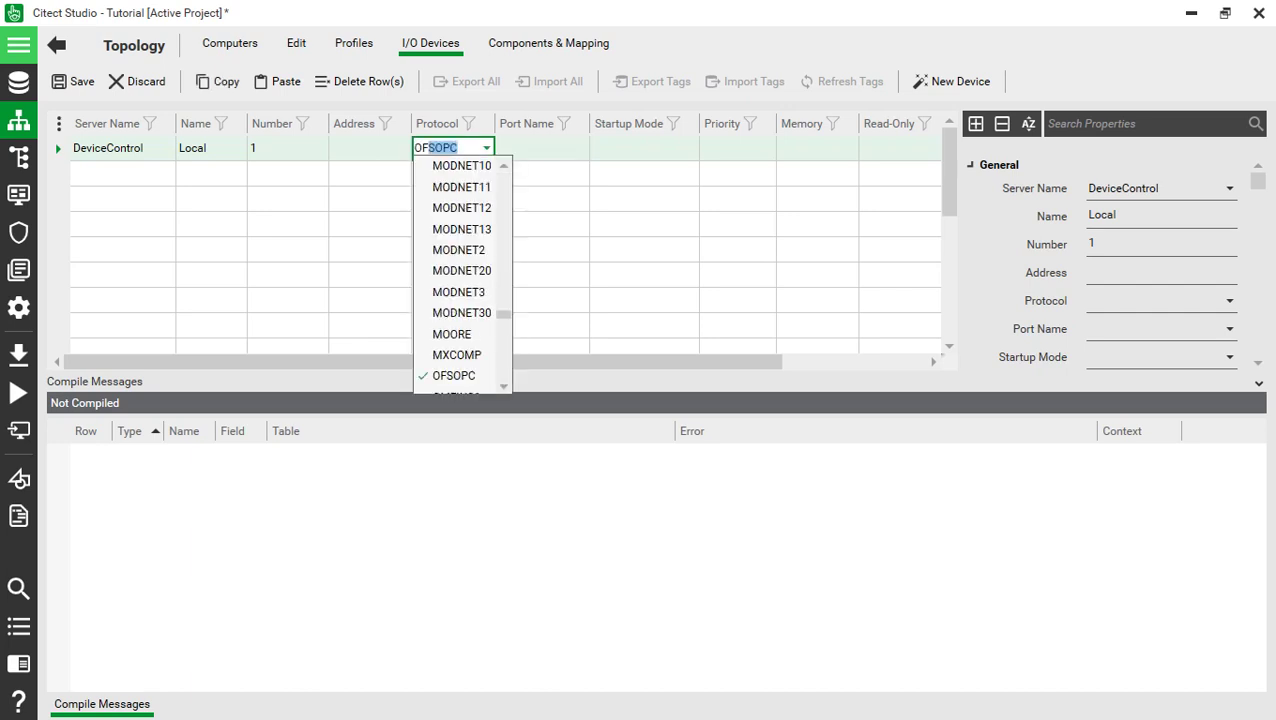
pyautogui.press('Return')
pyautogui.press('Tab')
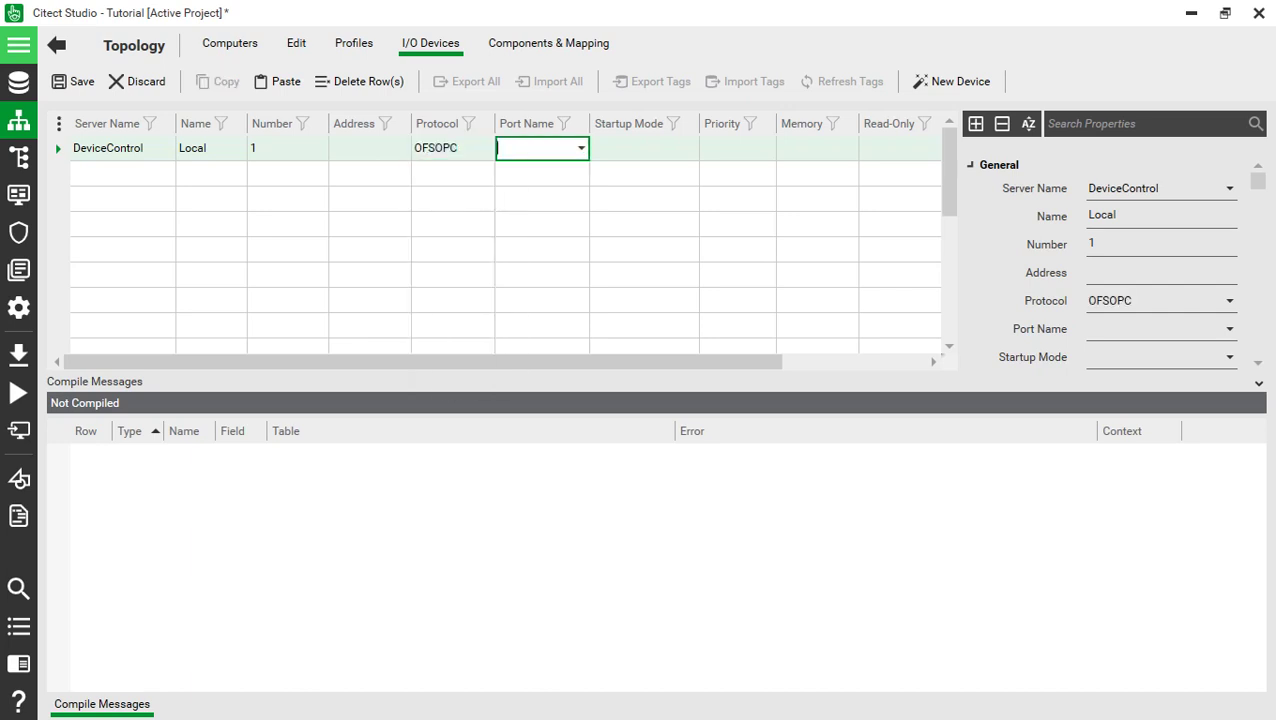
pyautogui.write('P')
pyautogui.press('Return')
pyautogui.press('Tab')
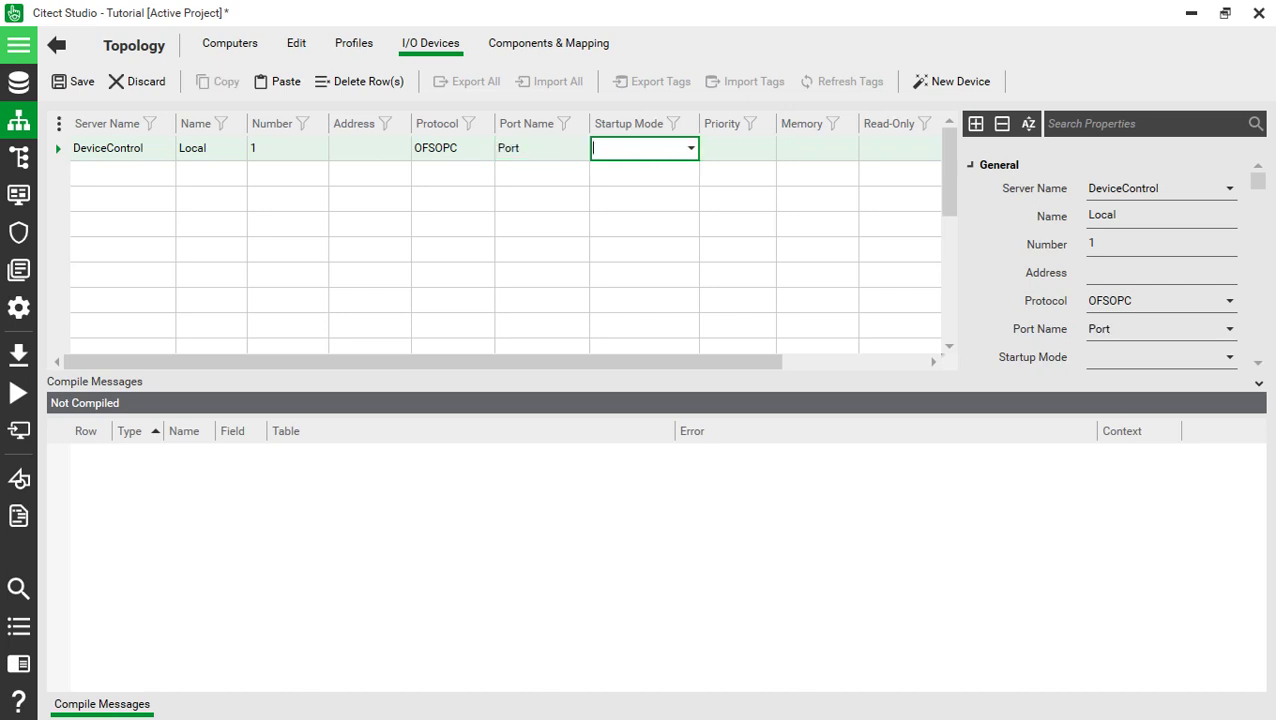
pyautogui.hotkey('alt', 'Down')
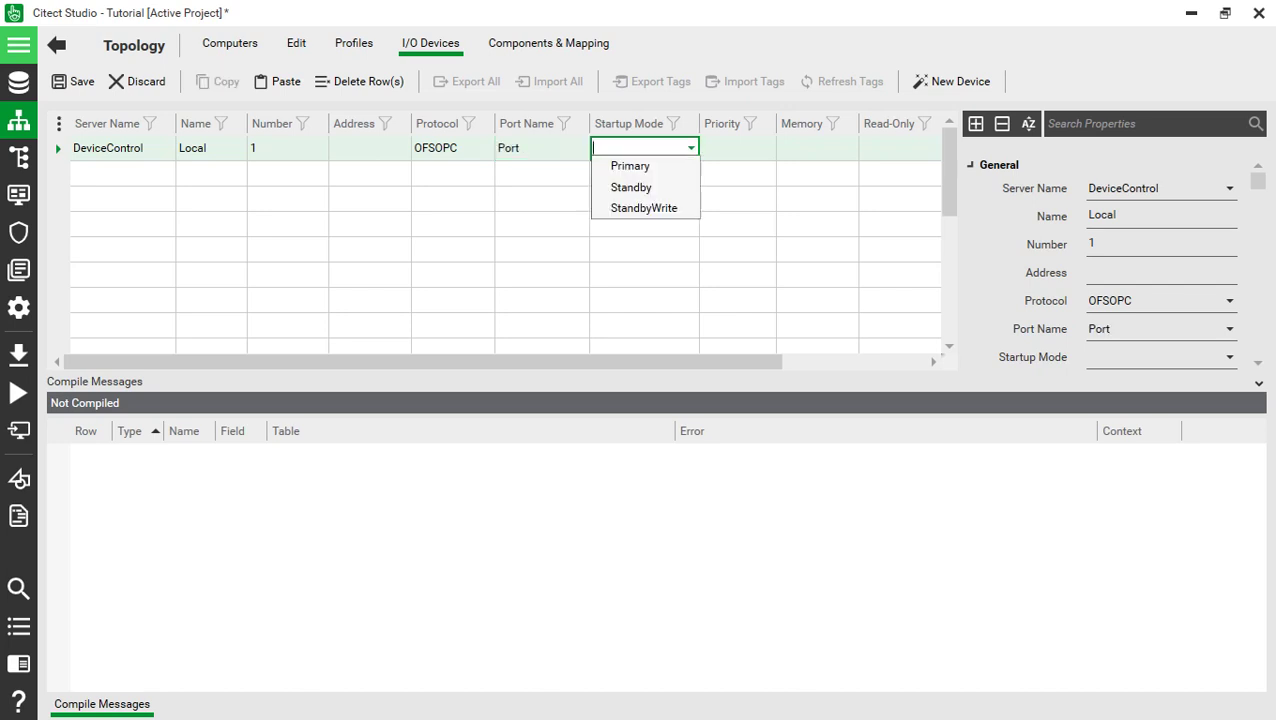
pyautogui.press('Down')
pyautogui.press('Return')
# - Set Memory to TRUE, keep Read-Only FALSE, and save the device
pyautogui.press('Tab')
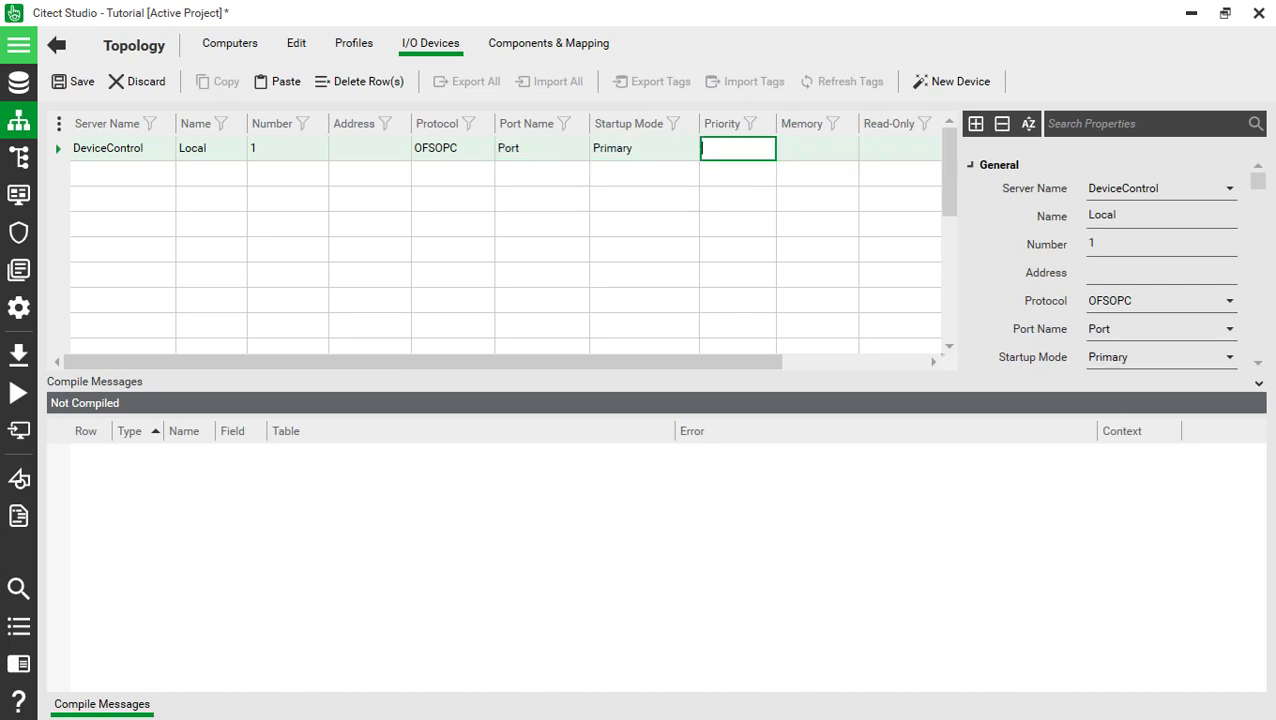
pyautogui.press('Tab')
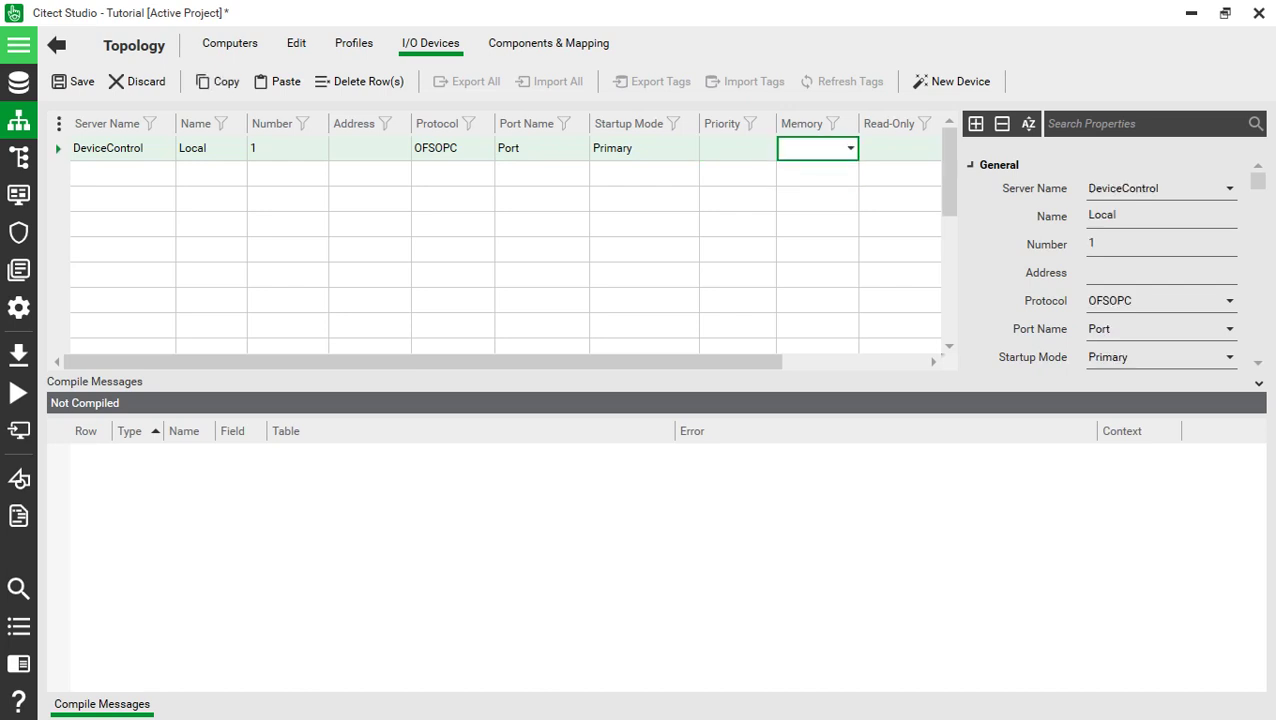
pyautogui.hotkey('alt', 'Down')
pyautogui.press('Down')
pyautogui.press('Return')
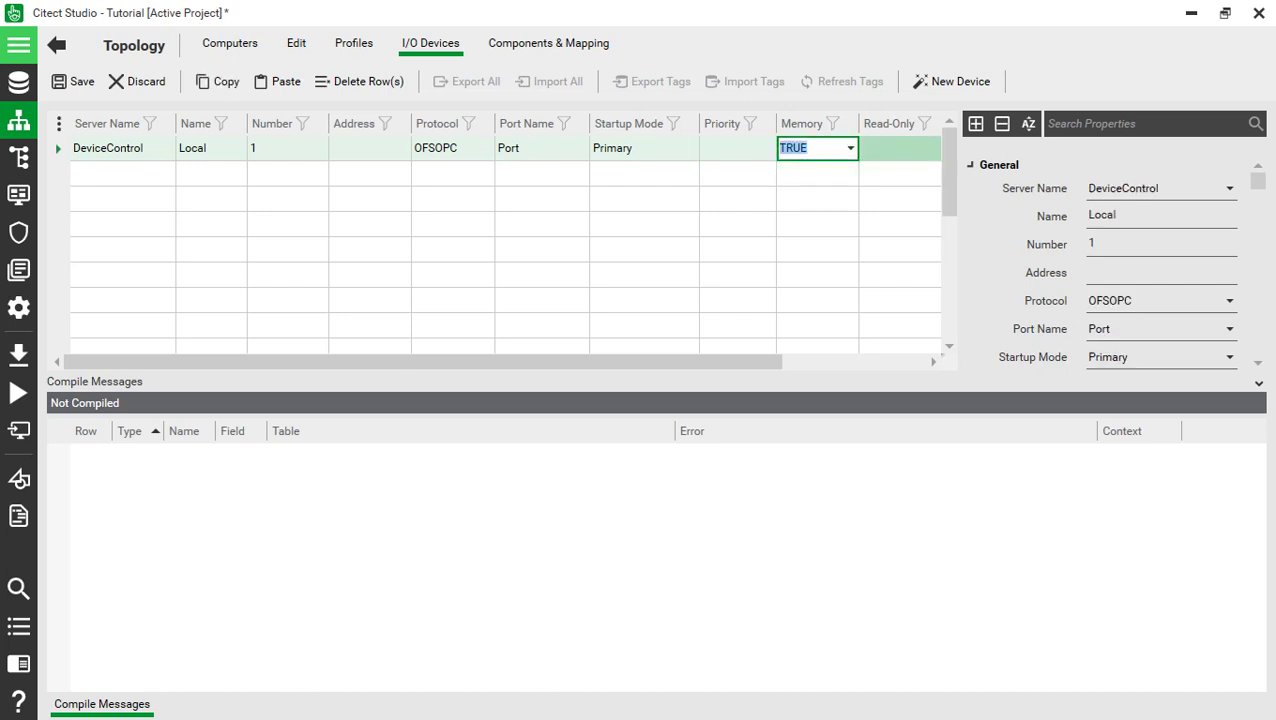
pyautogui.press('Tab')
pyautogui.hotkey('alt', 'Down')
pyautogui.press('Down')
pyautogui.press('Up')
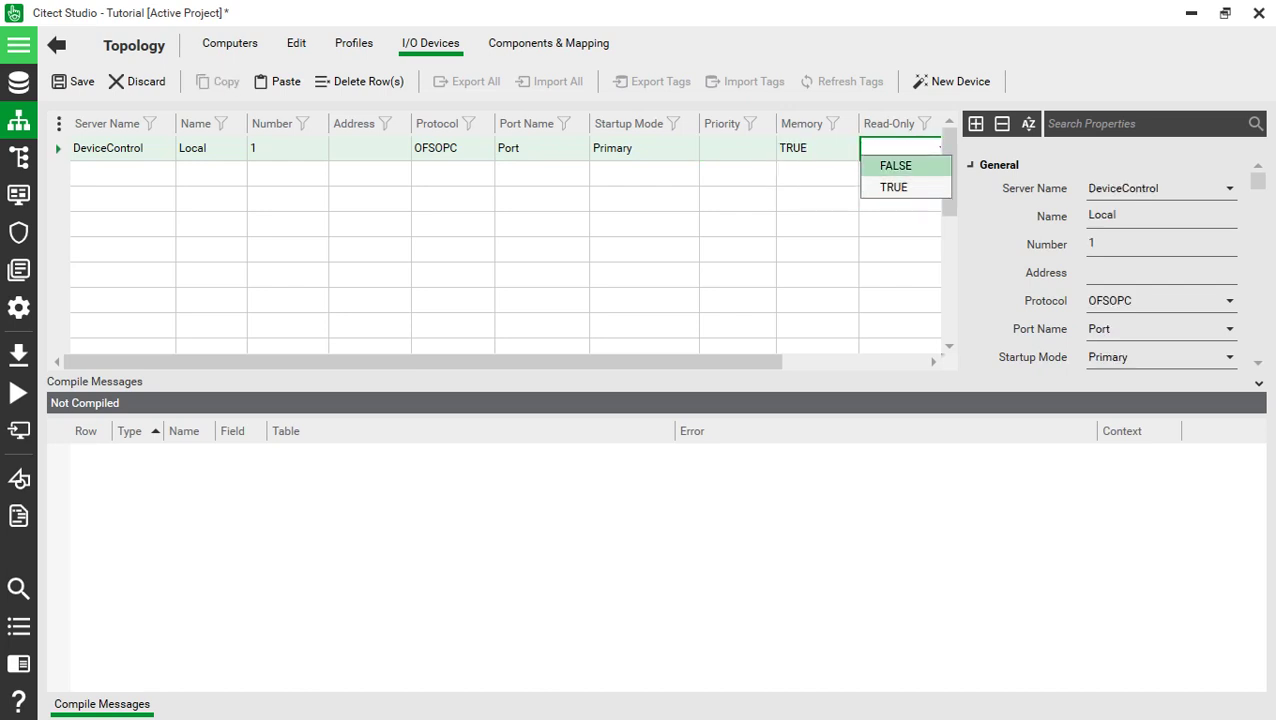
pyautogui.press('Return')
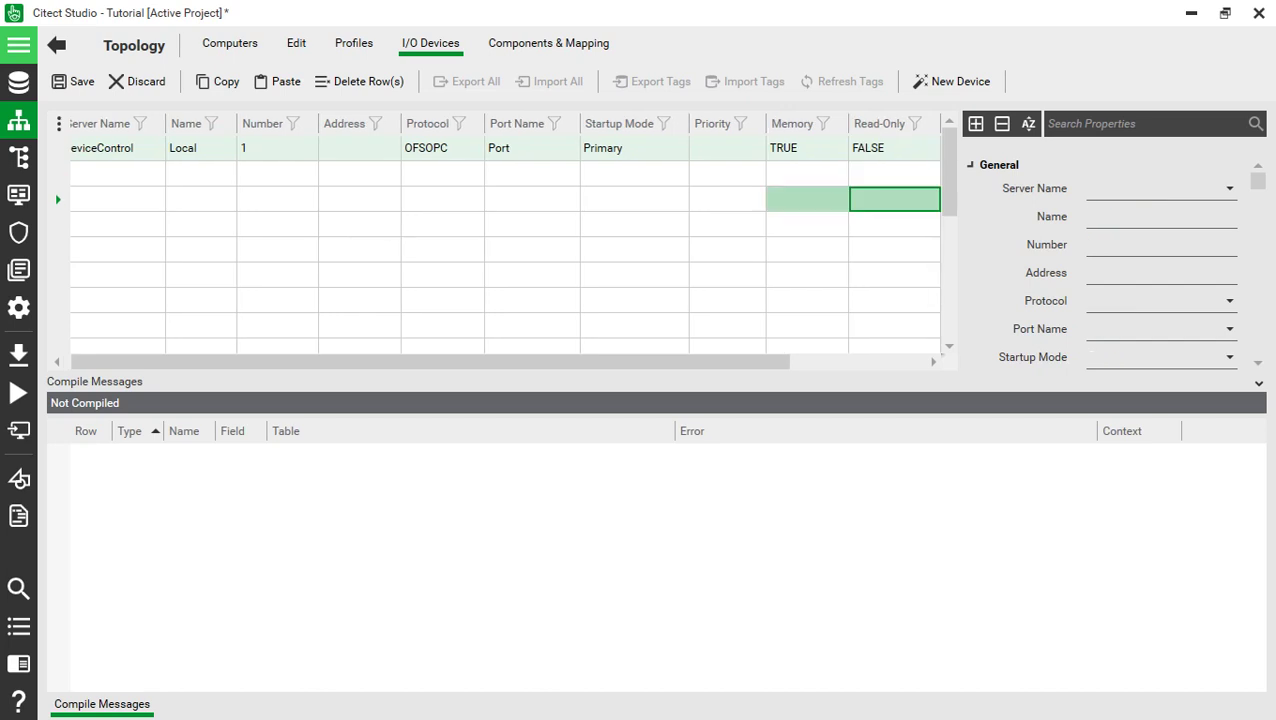
pyautogui.hotkey('ctrl', 's')
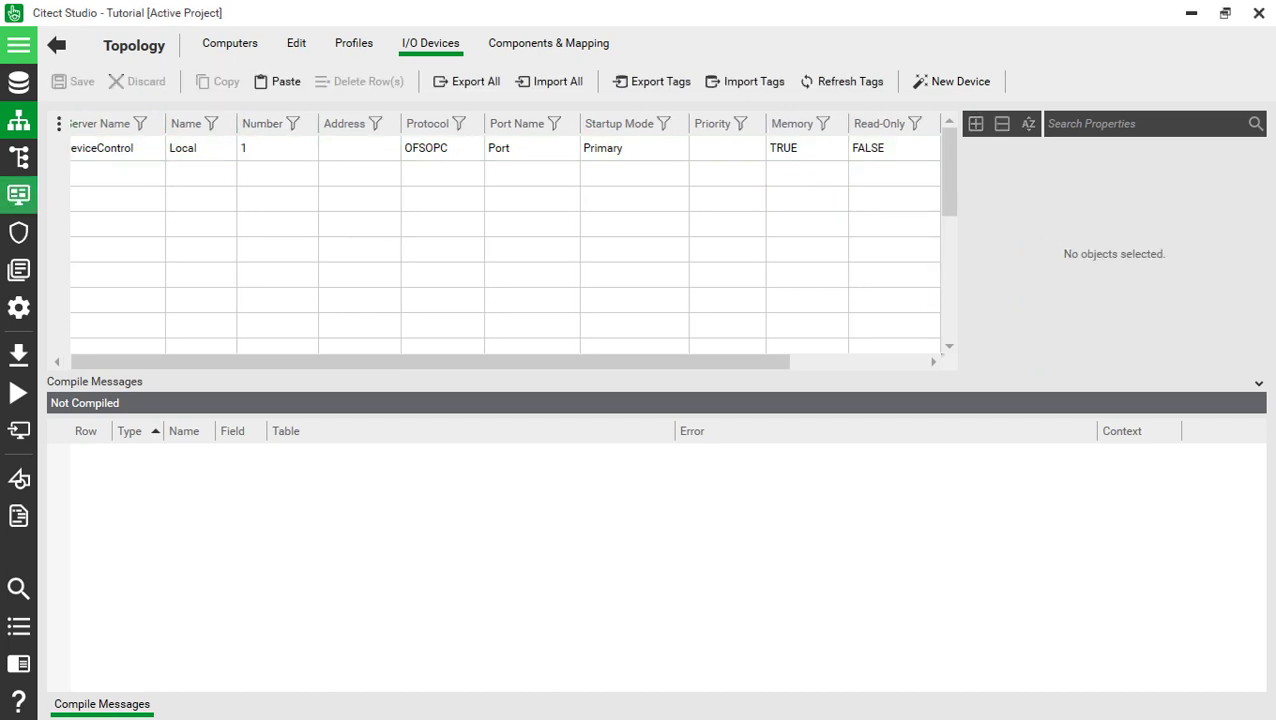
pyautogui.click(18, 157)
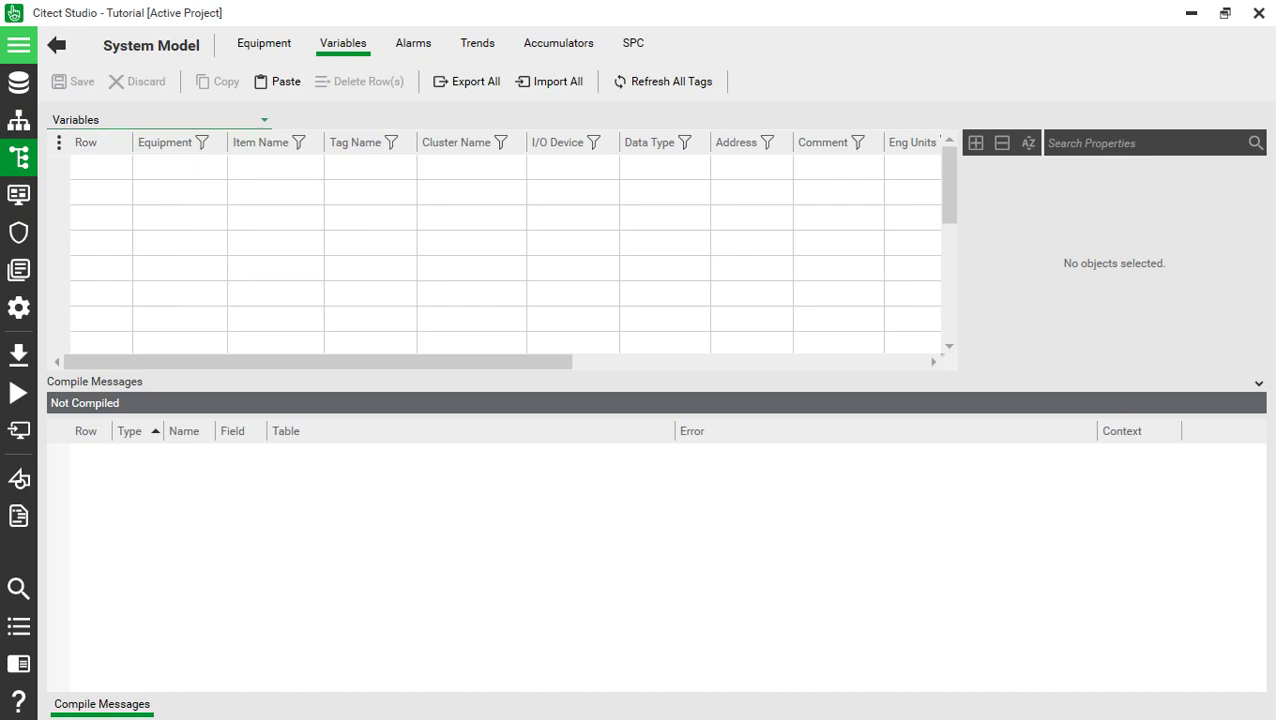
# - Add equipment Equip assigned to cluster Latihan and save it
pyautogui.click(264, 43)
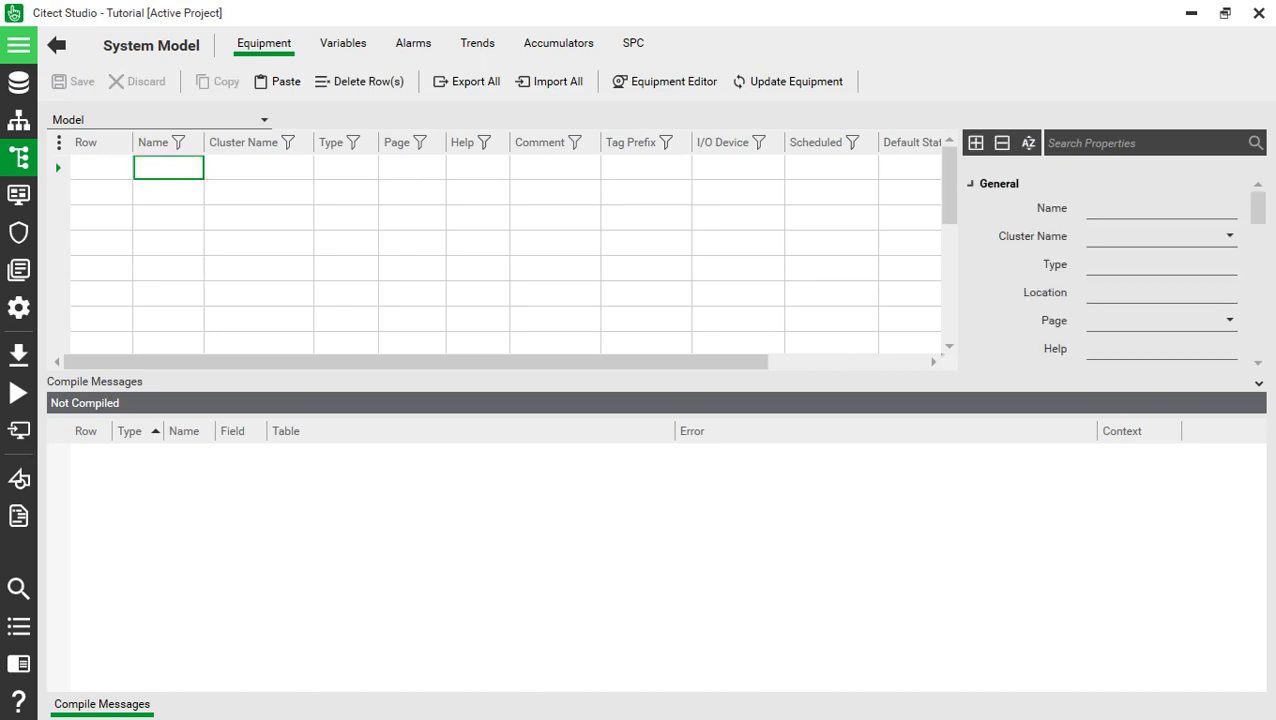
pyautogui.write('Ec')
pyautogui.write('uip')
pyautogui.press('Return')
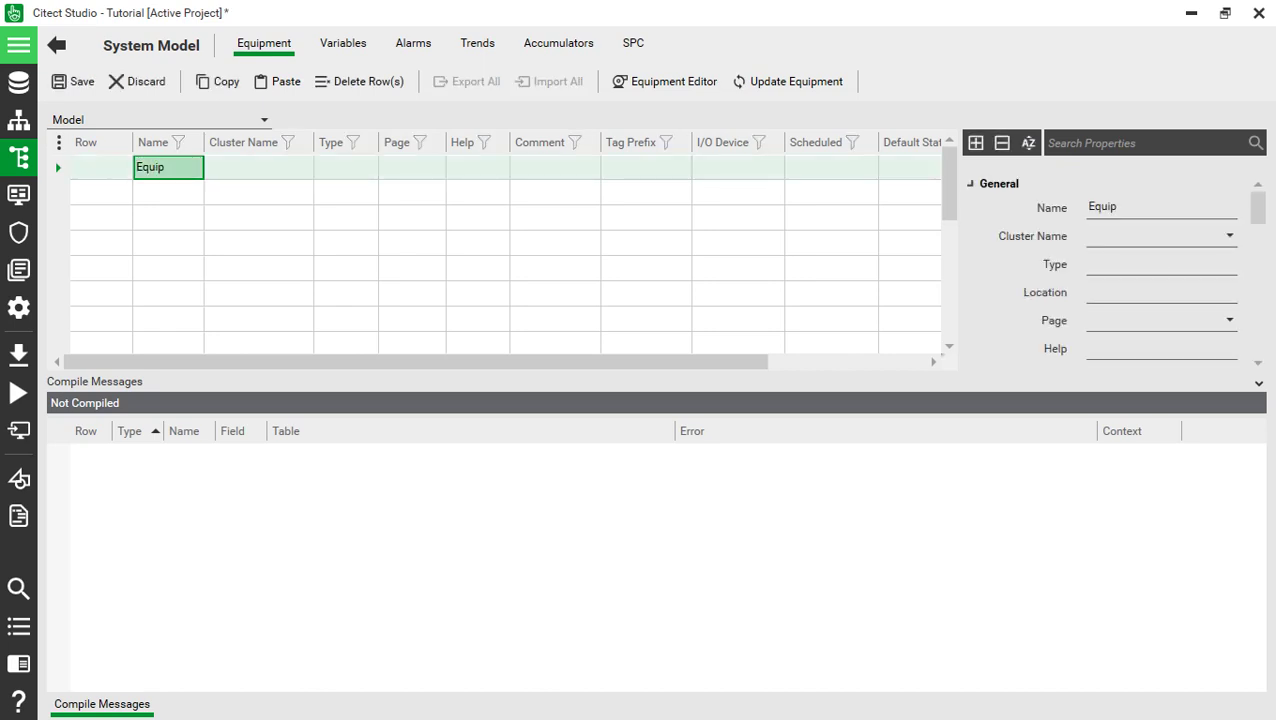
pyautogui.press('Tab')
pyautogui.hotkey('alt', 'Down')
pyautogui.press('Down')
pyautogui.press('Return')
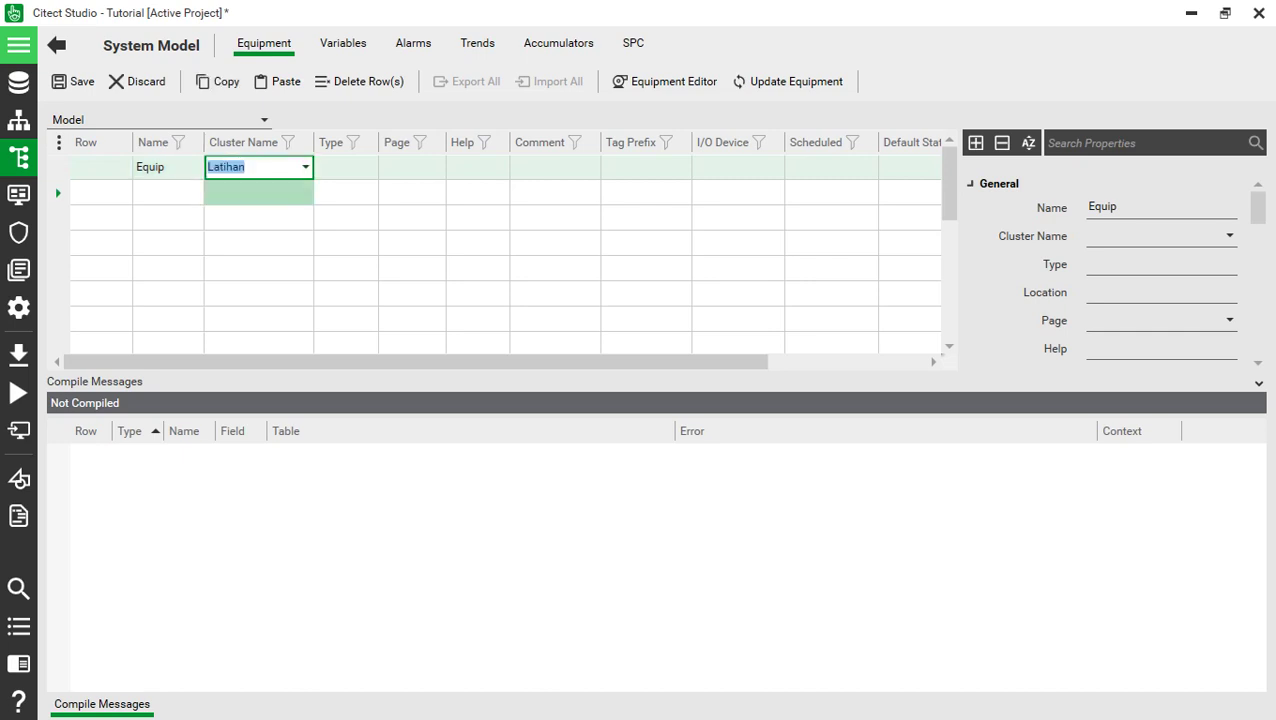
pyautogui.press('Return')
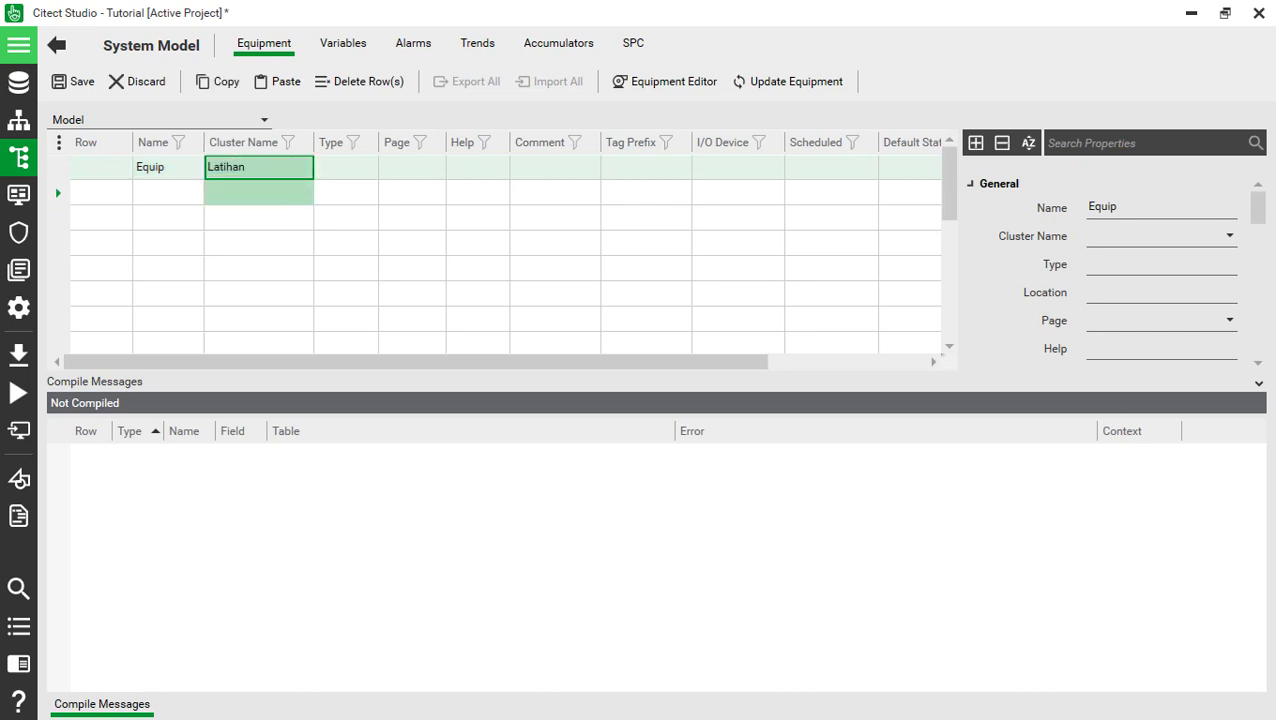
pyautogui.hotkey('ctrl', 's')
pyautogui.click(343, 43)
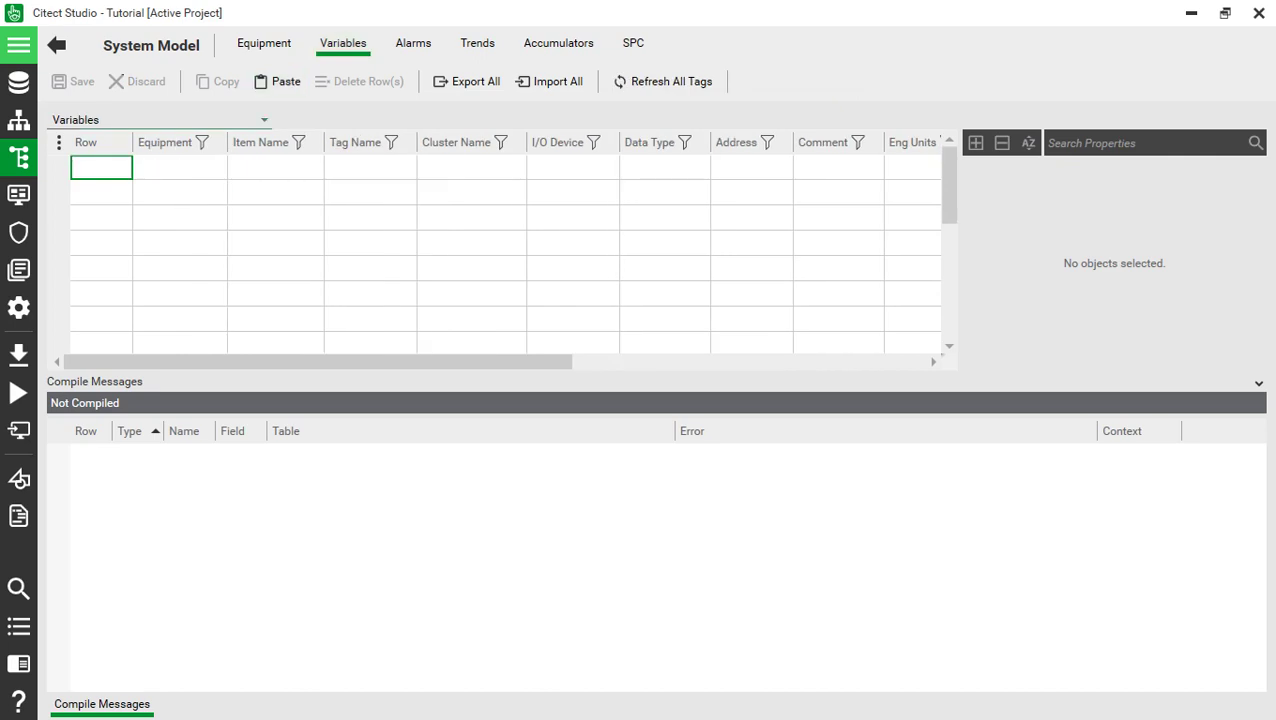
# - Start a variable tag BIT on equipment Equip with item name Test_Bit
pyautogui.press('F2')
pyautogui.hotkey('alt', 'Down')
pyautogui.press('Down')
pyautogui.press('Return')
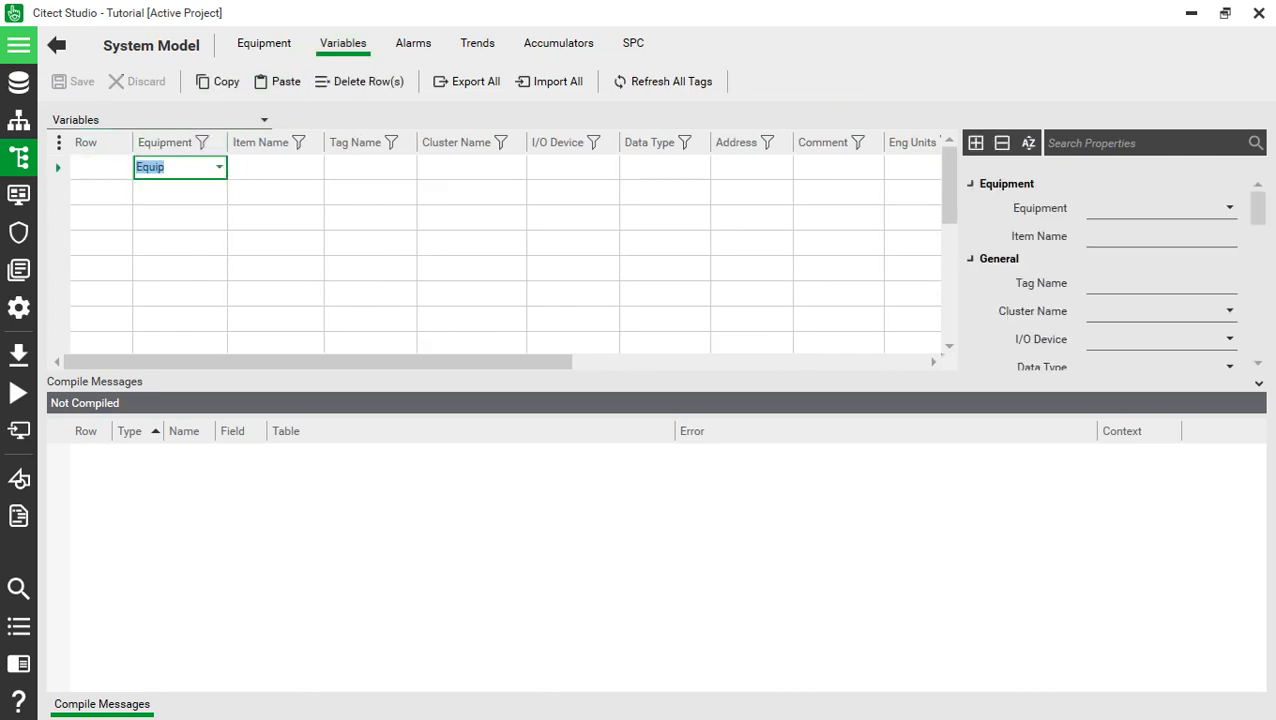
pyautogui.press('Tab')
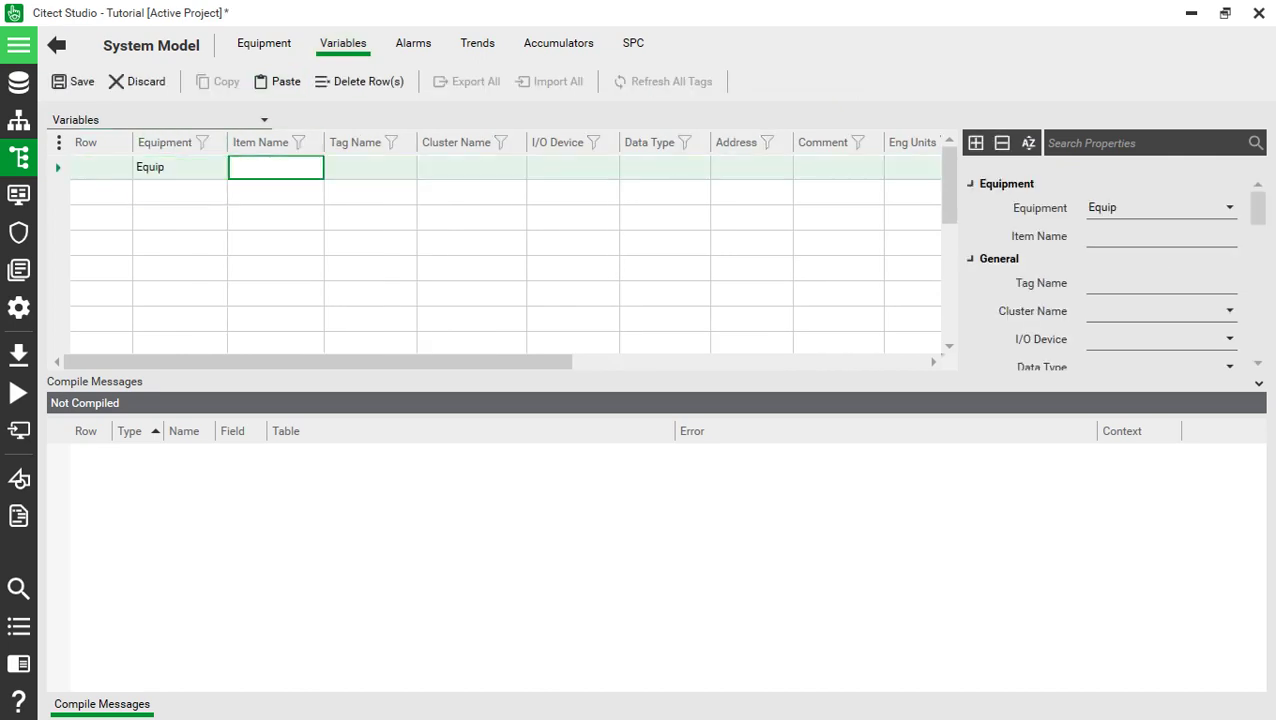
pyautogui.write('Test_Bit')
pyautogui.press('Return')
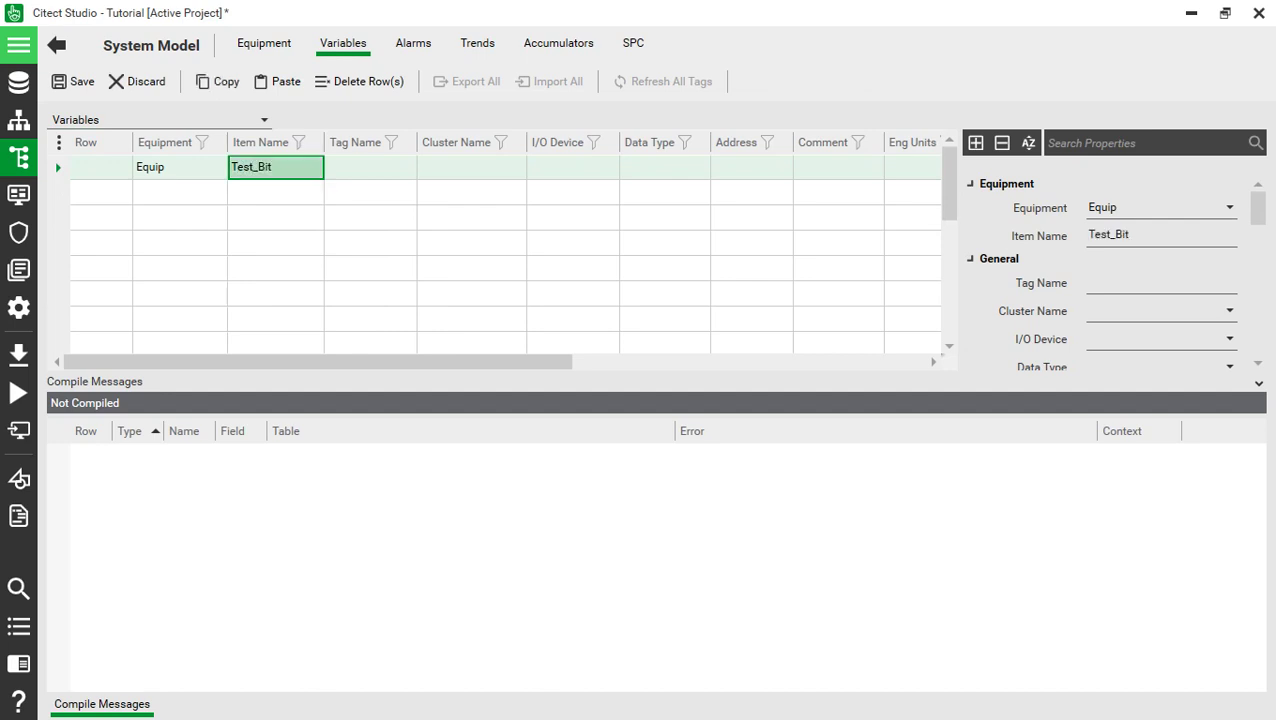
pyautogui.press('Tab')
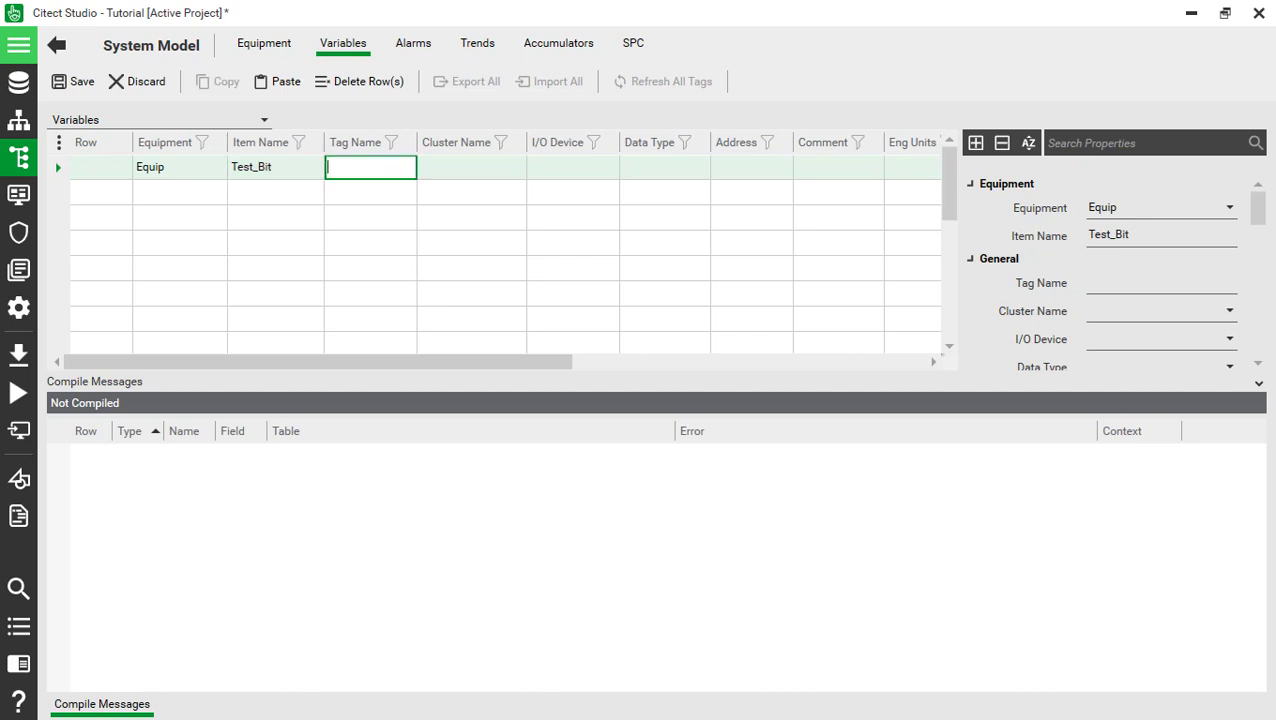
pyautogui.write('BIT')
pyautogui.press('Tab')
# - Set the BIT tag's cluster to Latihan, I/O device Local and data type DIGITAL
pyautogui.hotkey('alt', 'Down')
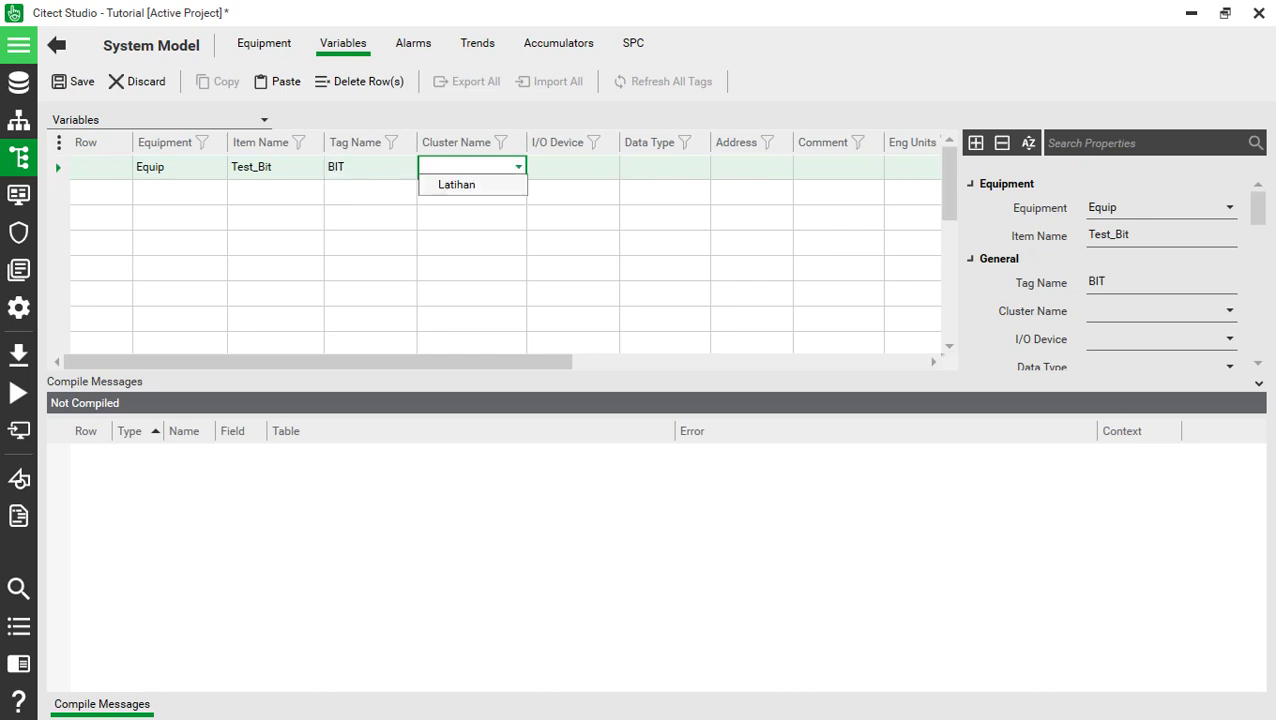
pyautogui.press('Down')
pyautogui.press('Return')
pyautogui.press('Tab')
pyautogui.hotkey('alt', 'Down')
pyautogui.press('Down')
pyautogui.press('Return')
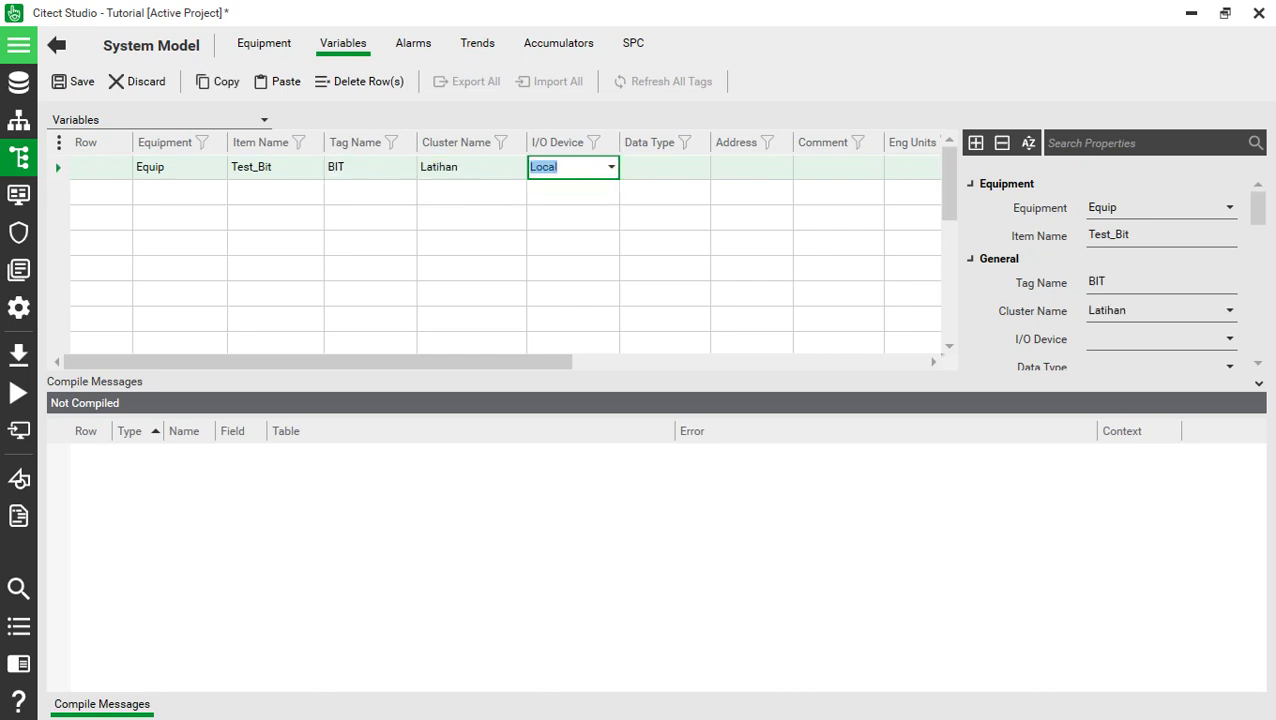
pyautogui.press('Tab')
pyautogui.hotkey('alt', 'Down')
pyautogui.press('Down')
pyautogui.press('Down')
pyautogui.press('Down')
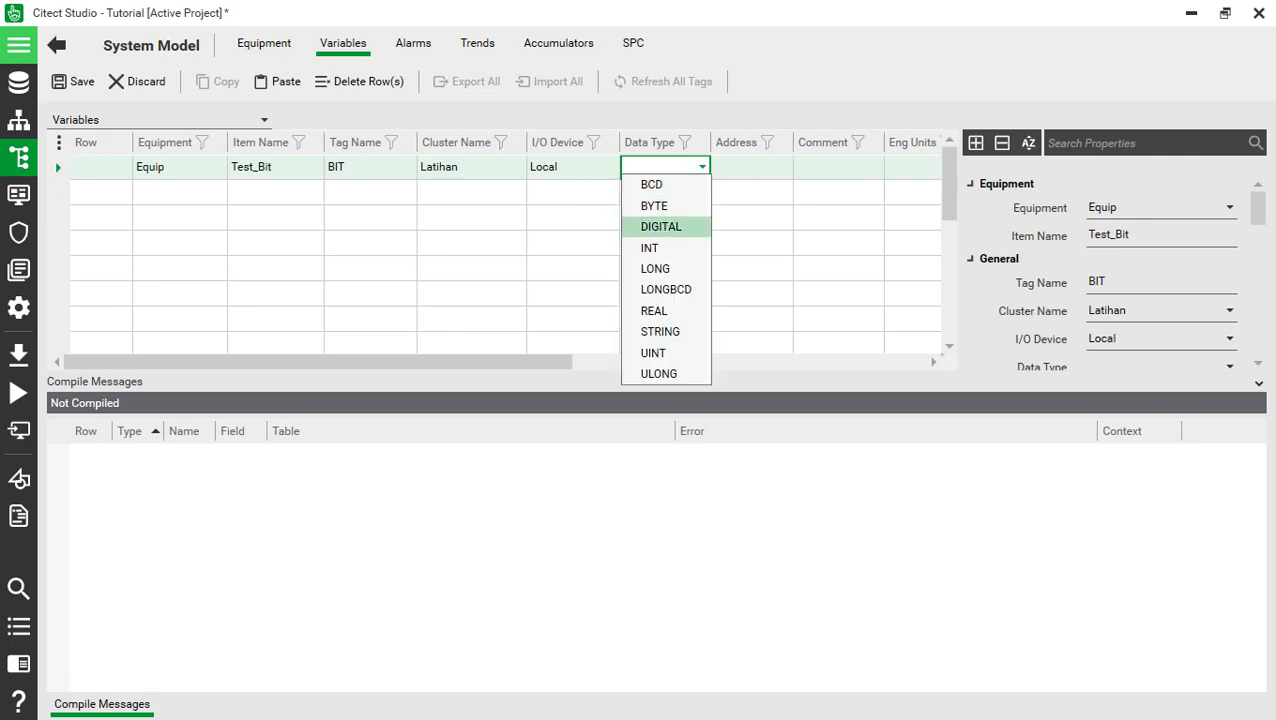
pyautogui.press('Return')
# - Give the BIT tag address M1 and save it
pyautogui.press('Tab')
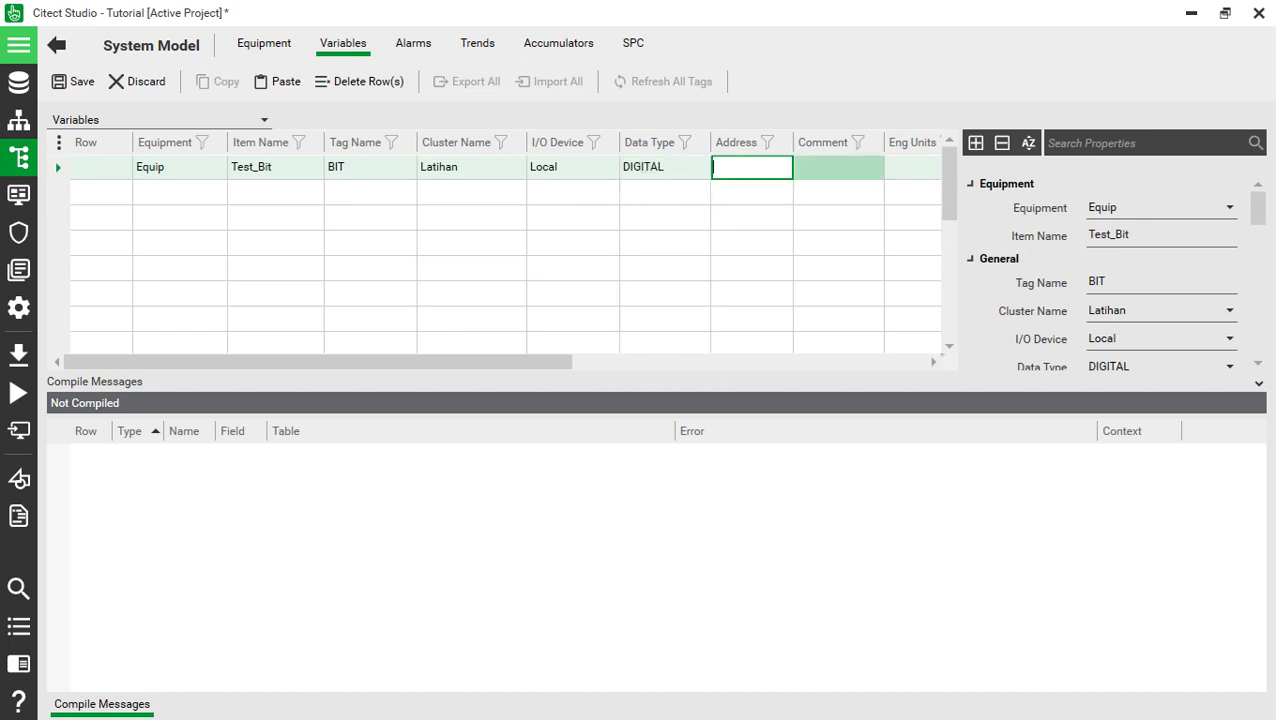
pyautogui.write('M1')
pyautogui.press('Tab')
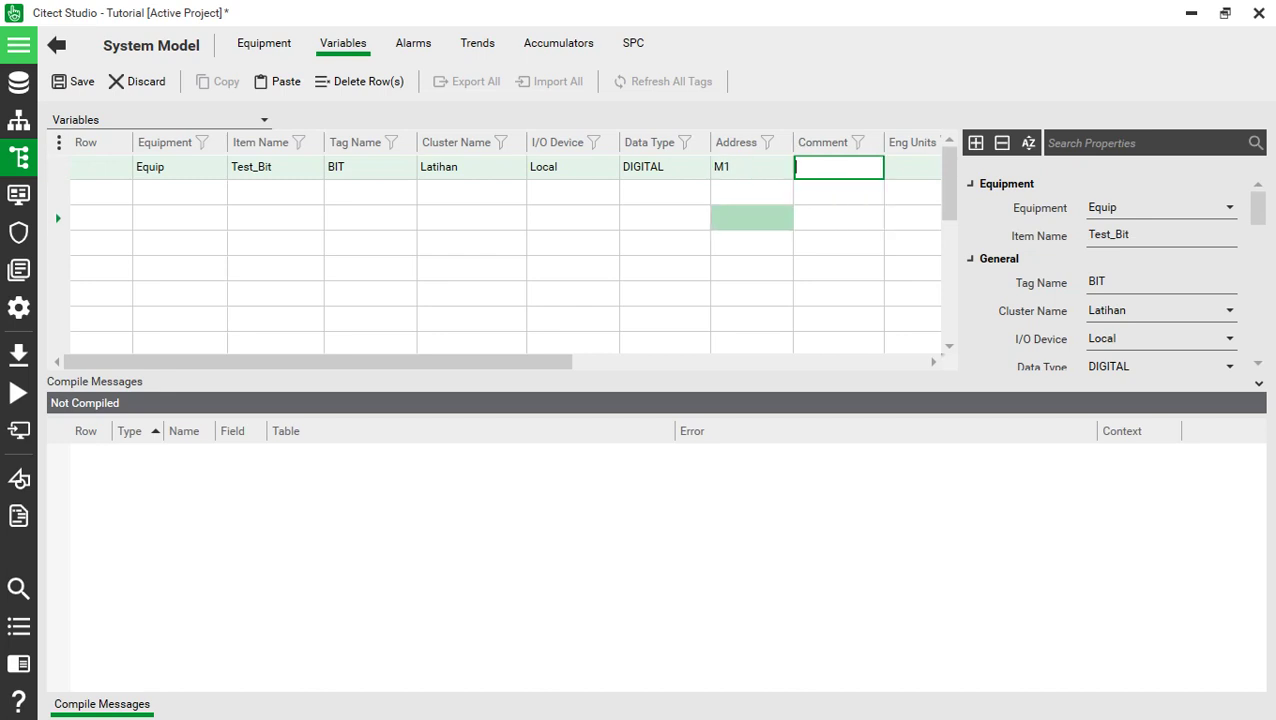
pyautogui.hotkey('ctrl', 's')
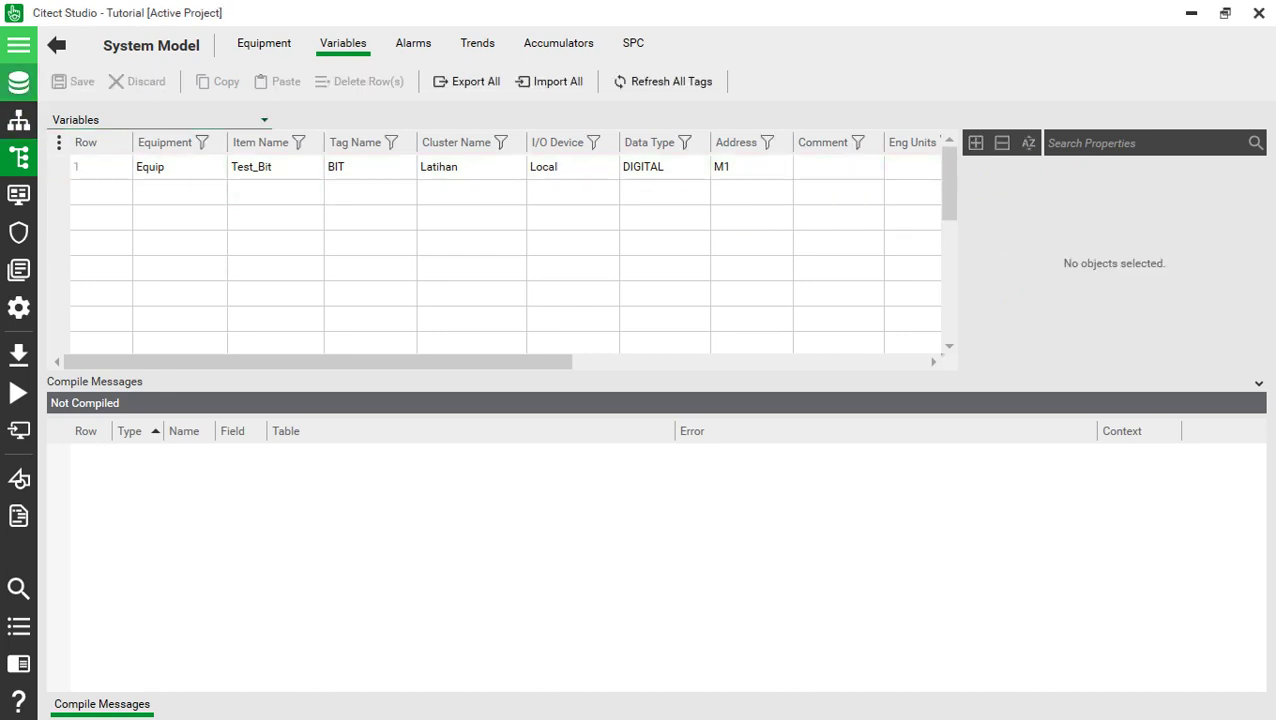
pyautogui.click(18, 232)
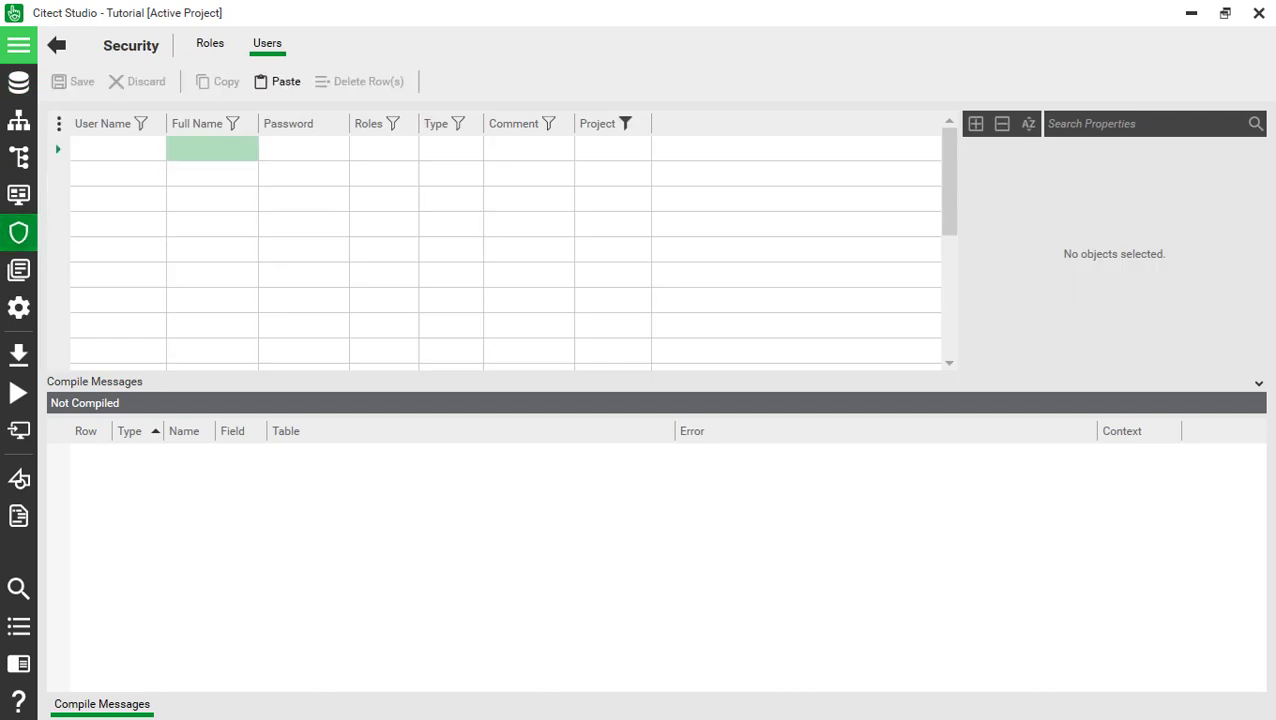
# - Create role Admin with privileges 1..8 and Allow RPC TRUE, and save it
pyautogui.click(210, 43)
pyautogui.click(117, 148)
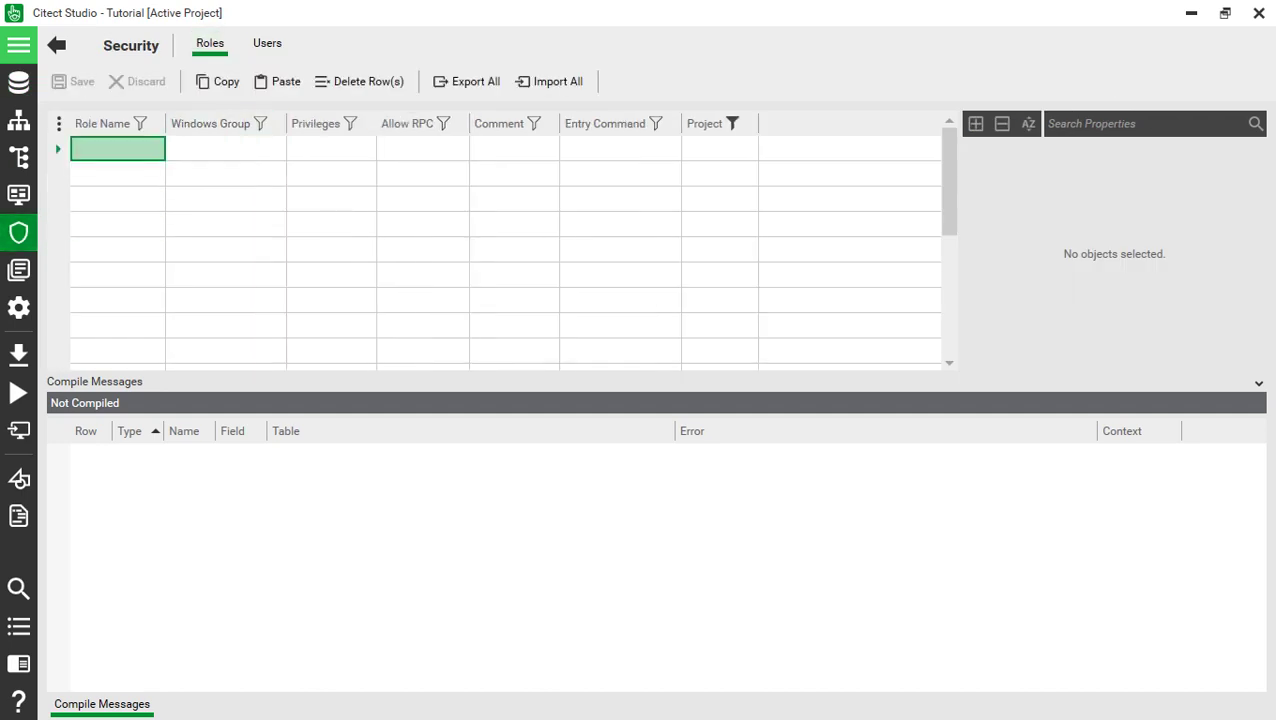
pyautogui.write('Admin')
pyautogui.press('Return')
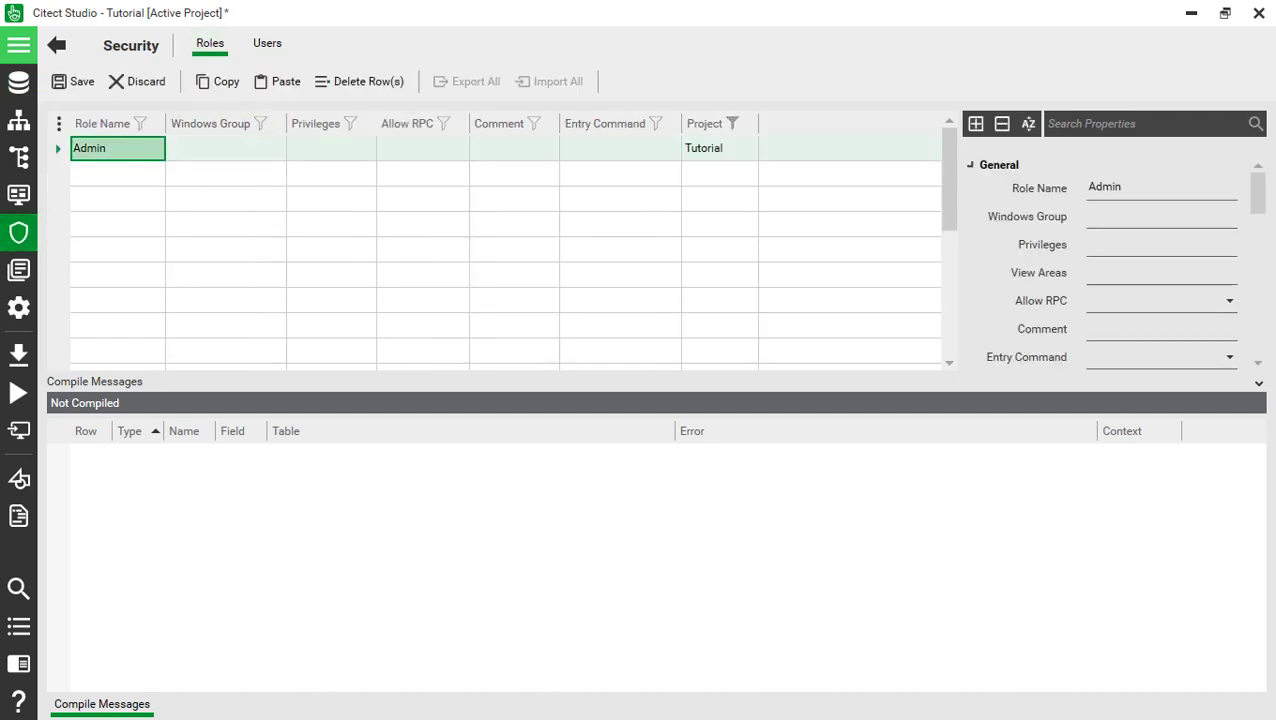
pyautogui.press('Tab')
pyautogui.press('Tab')
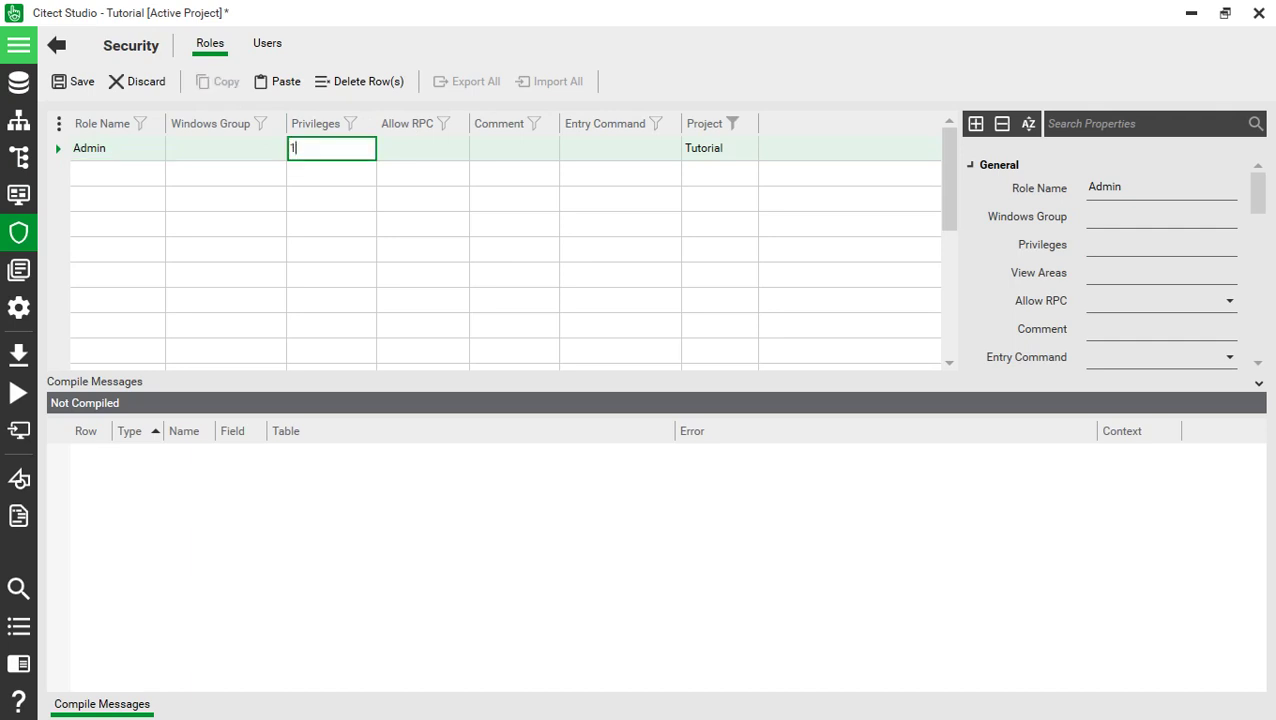
pyautogui.write('1..8')
pyautogui.press('Return')
pyautogui.press('Tab')
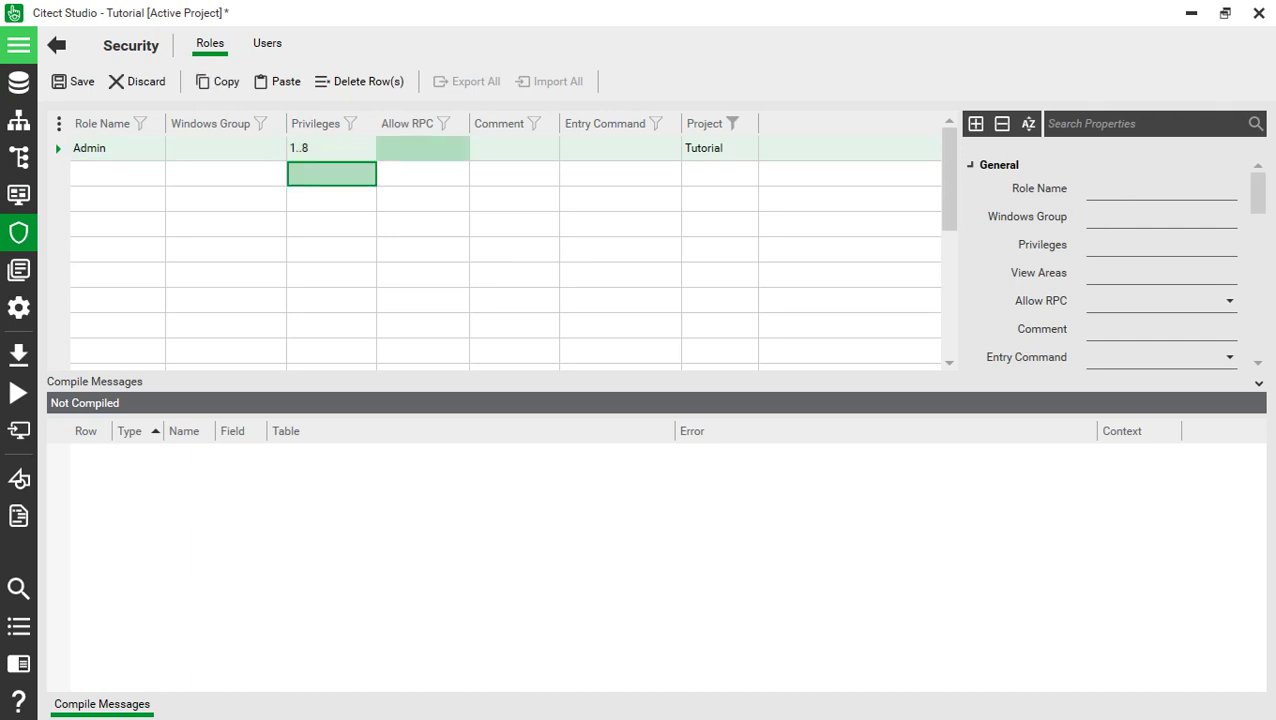
pyautogui.hotkey('alt', 'Down')
pyautogui.press('Down')
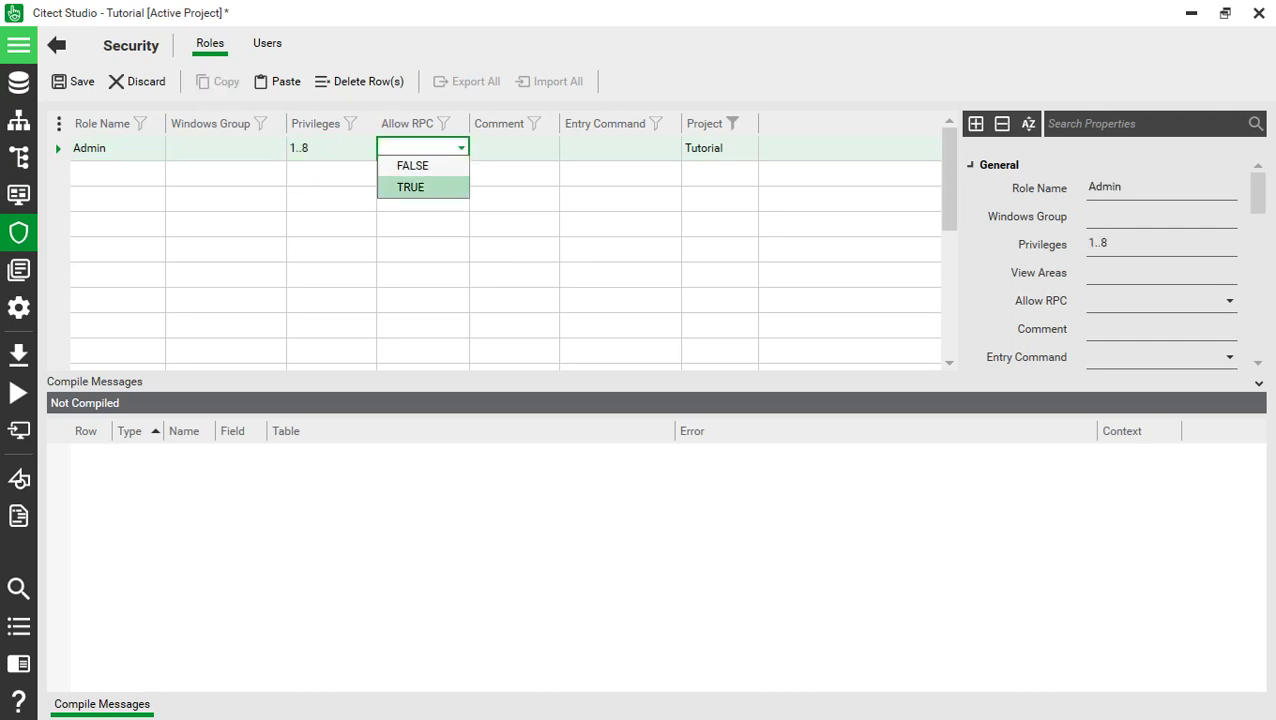
pyautogui.press('Return')
pyautogui.click(620, 199)
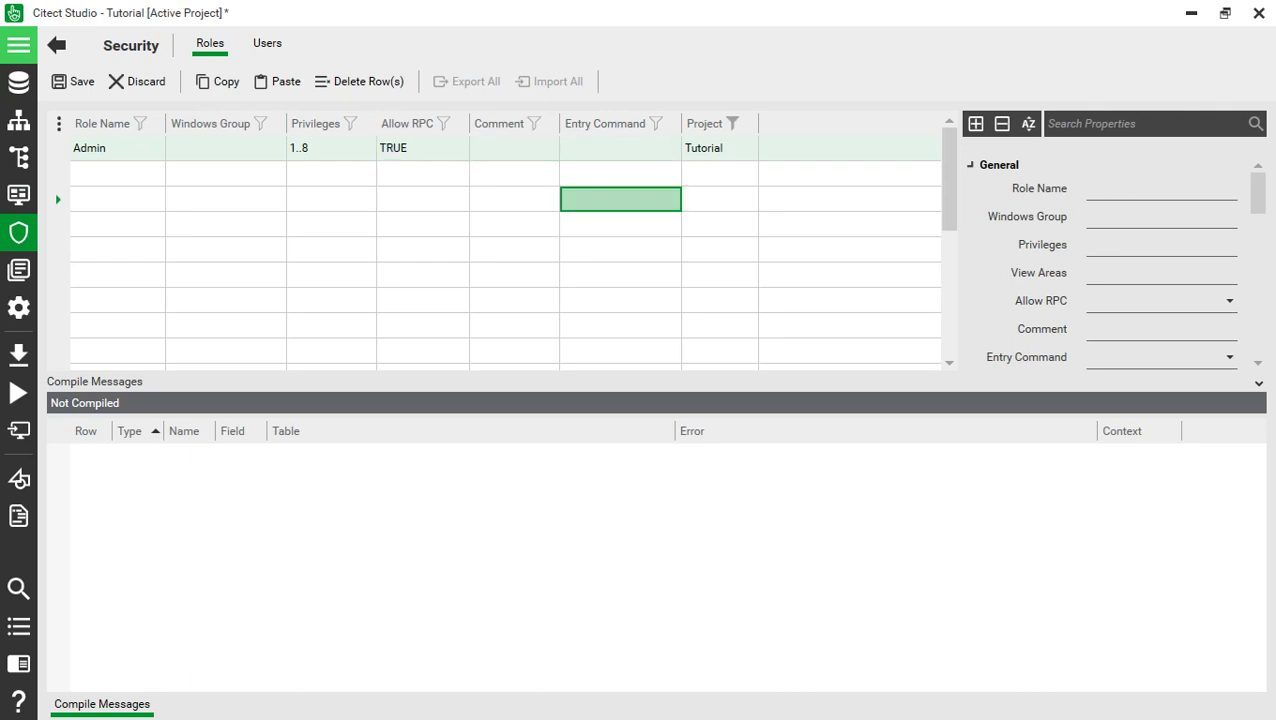
pyautogui.hotkey('ctrl', 's')
pyautogui.click(267, 43)
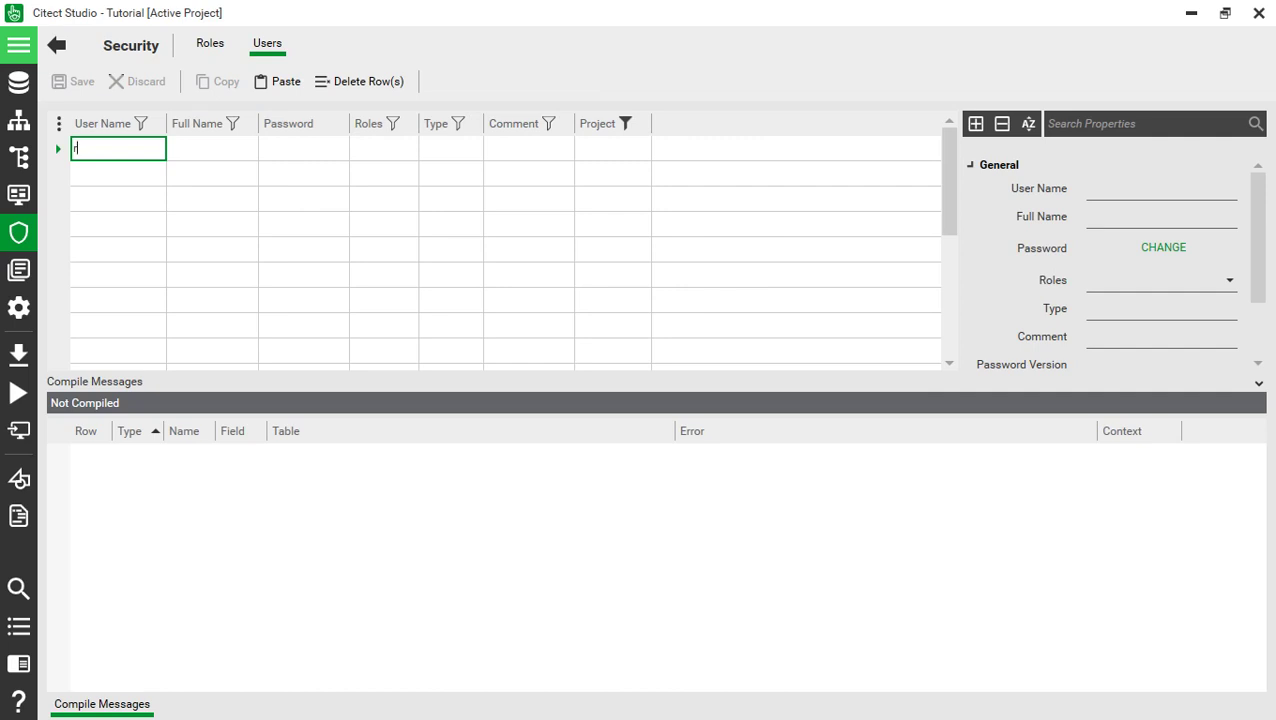
# - Add a user row with a user name, full name and a confirmed password
pyautogui.press('Tab')
pyautogui.write('r')
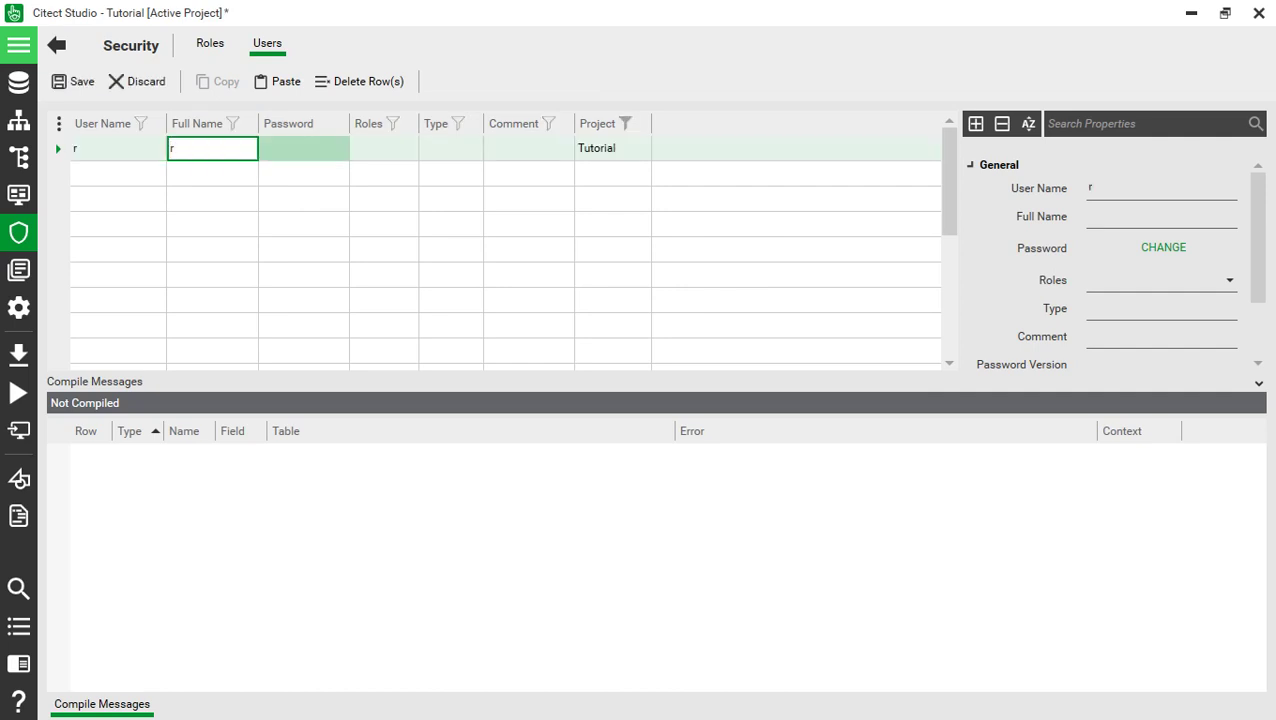
pyautogui.press('Tab')
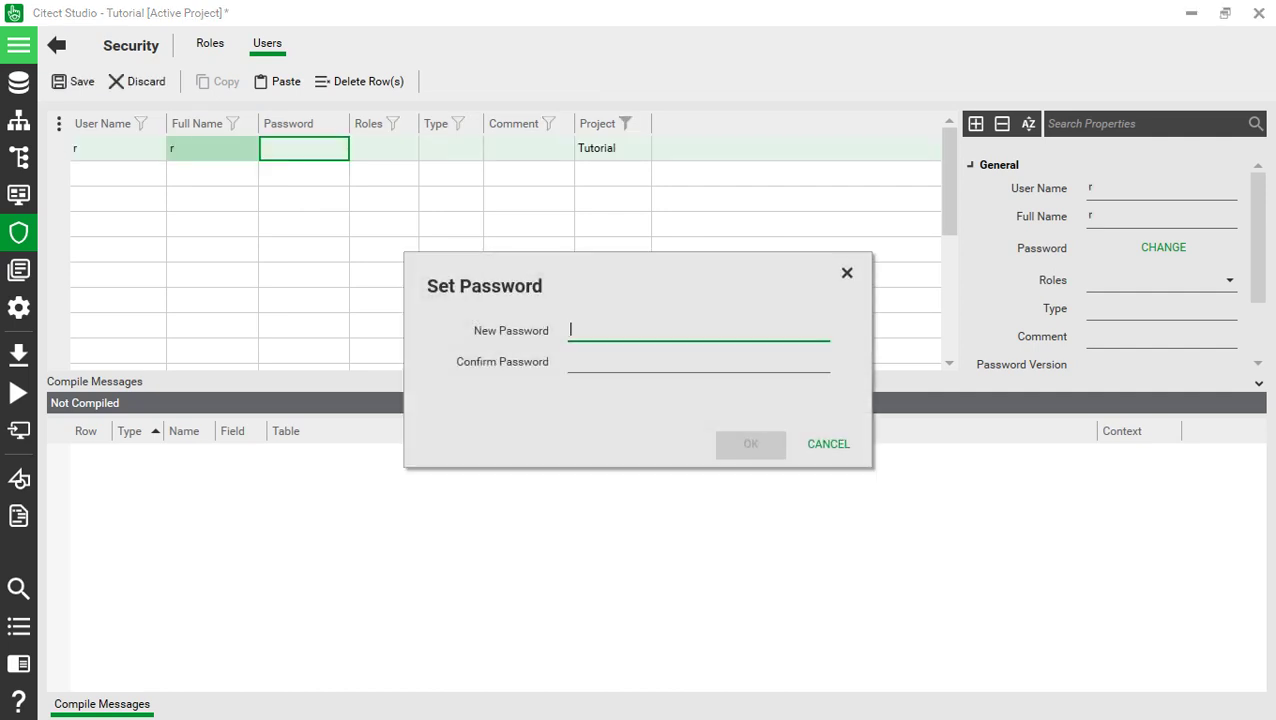
pyautogui.write('r')
pyautogui.press('Tab')
pyautogui.write('r')
pyautogui.press('Return')
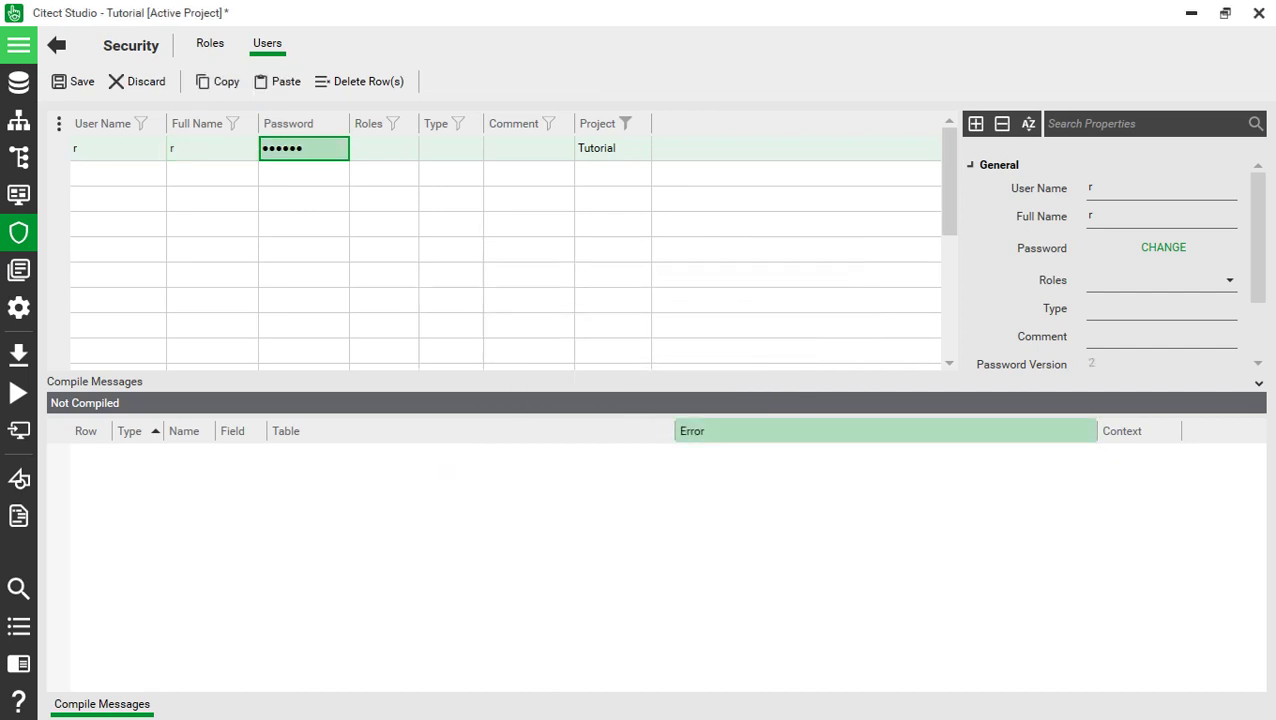
# - Assign the Admin role to the new user and save
pyautogui.hotkey('alt', 'Down')
pyautogui.press('Return')
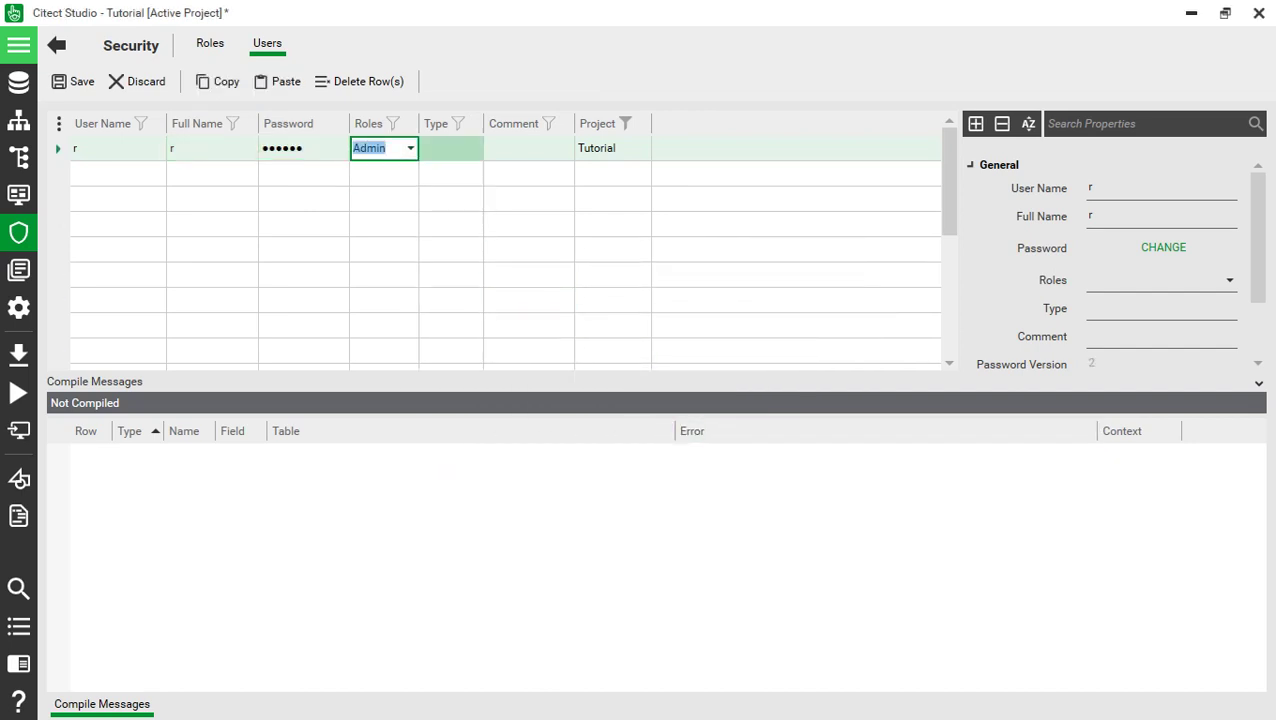
pyautogui.press('Tab')
pyautogui.click(451, 199)
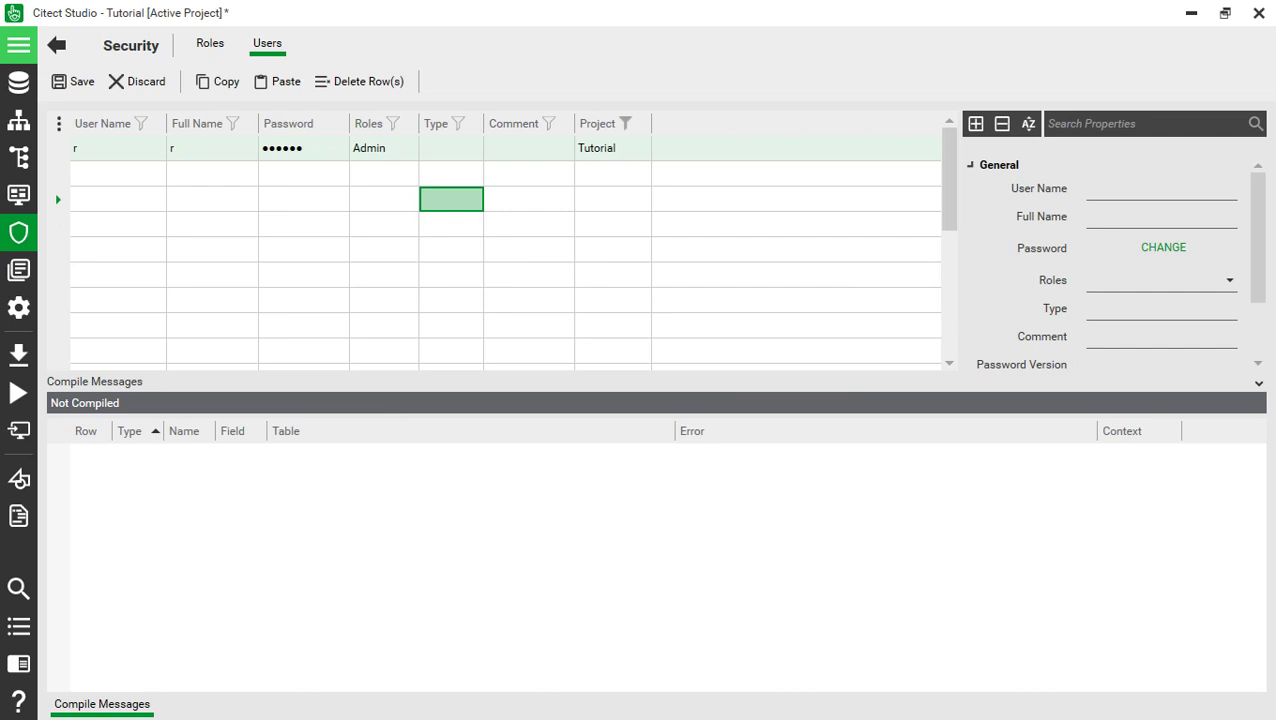
pyautogui.hotkey('ctrl', 's')
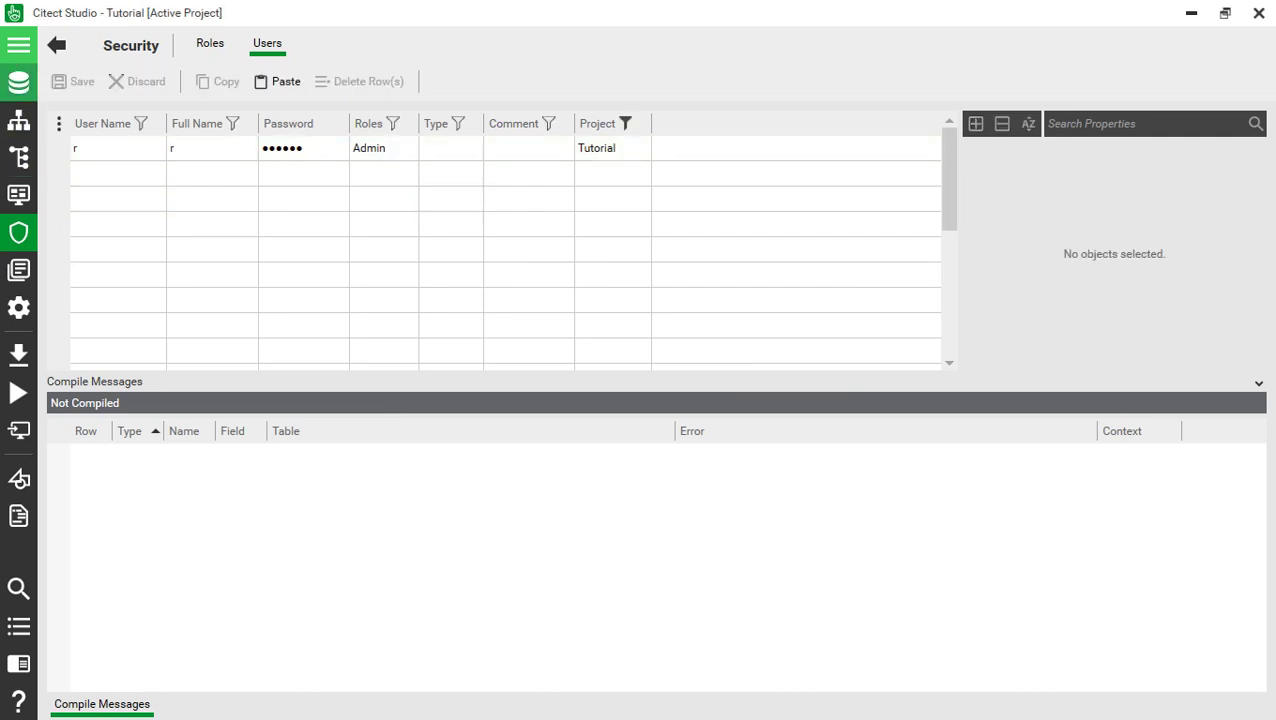
# - In Graphics Builder, create a new page from the blank template
pyautogui.click(19, 82)
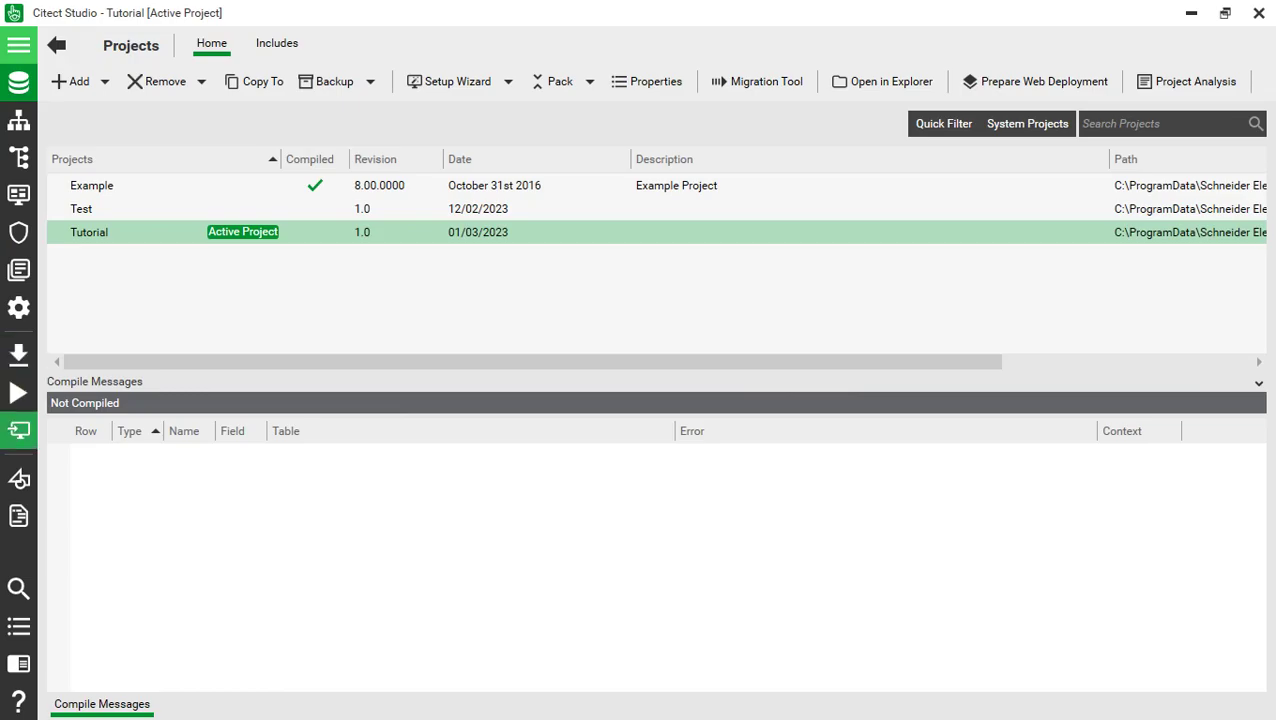
pyautogui.click(19, 478)
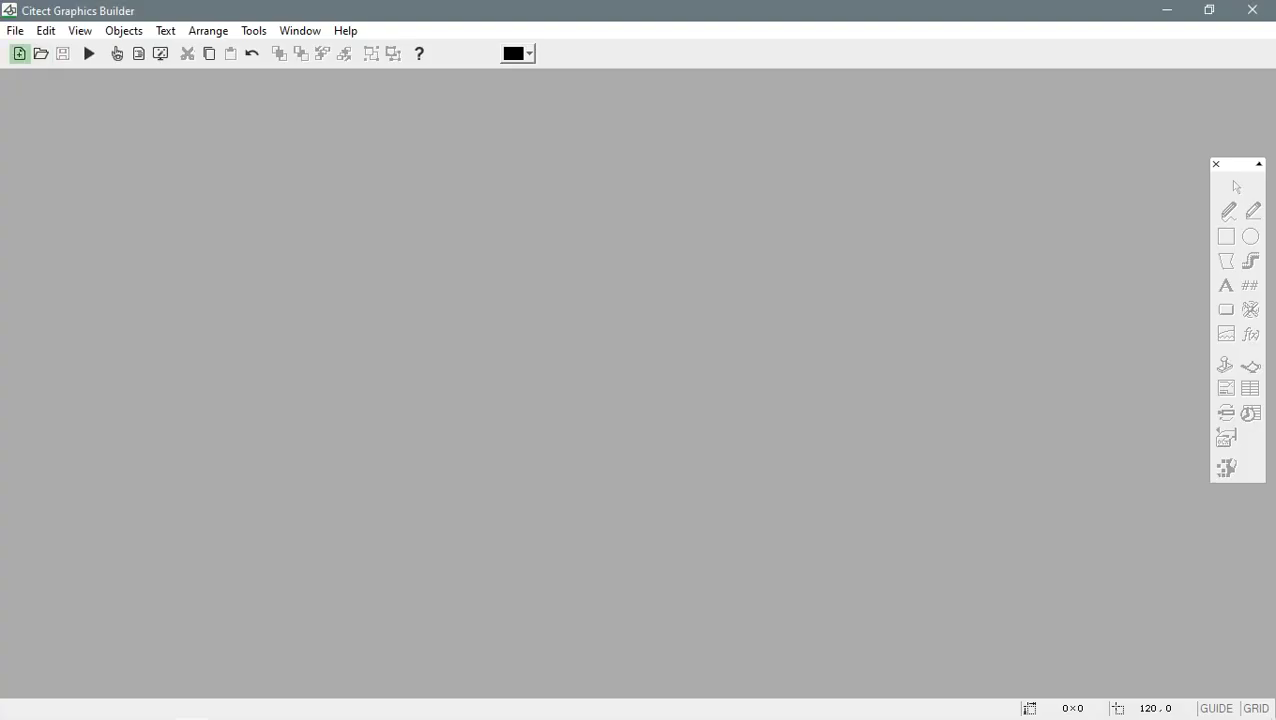
pyautogui.click(19, 53)
pyautogui.click(87, 148)
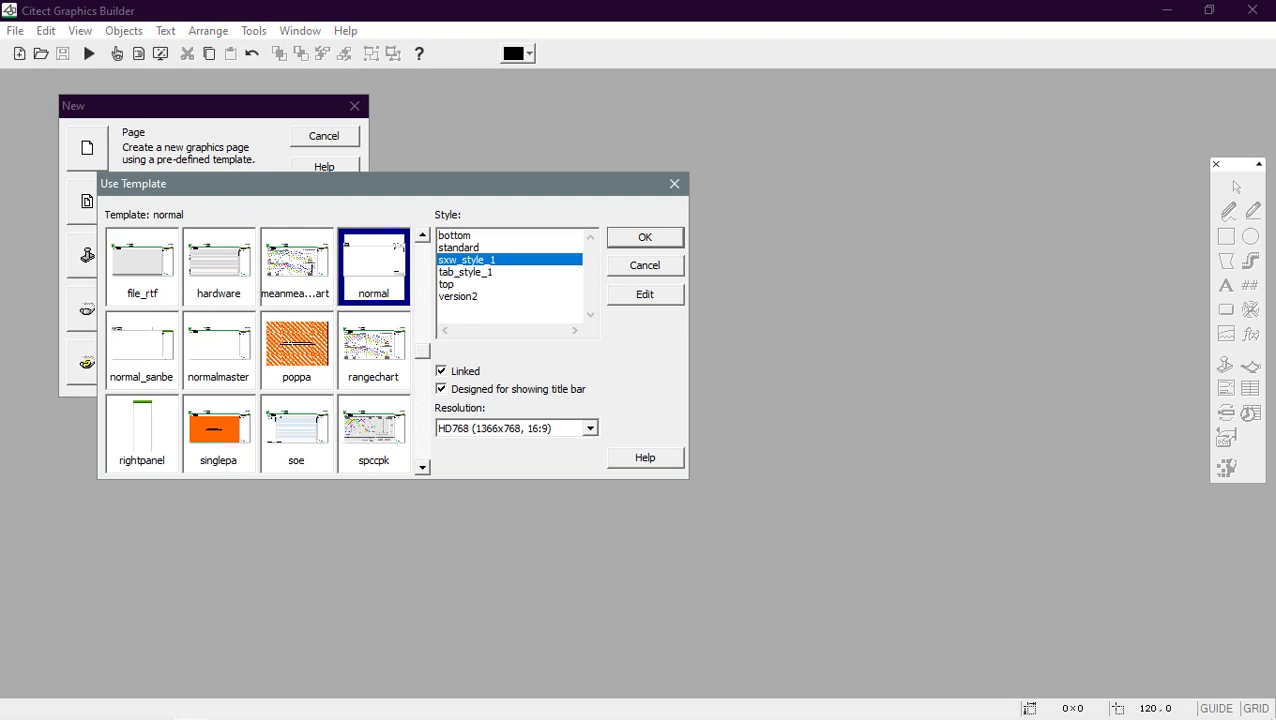
pyautogui.click(422, 234)
pyautogui.click(422, 234)
pyautogui.click(218, 265)
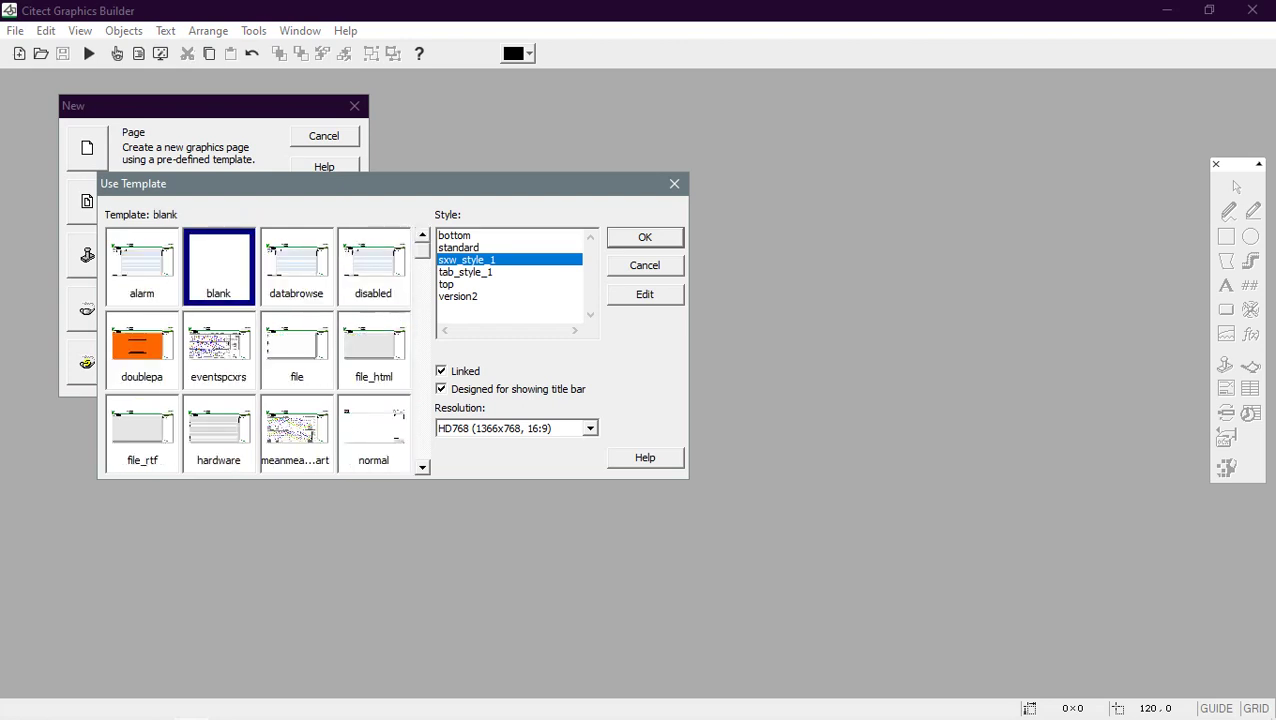
pyautogui.press('Return')
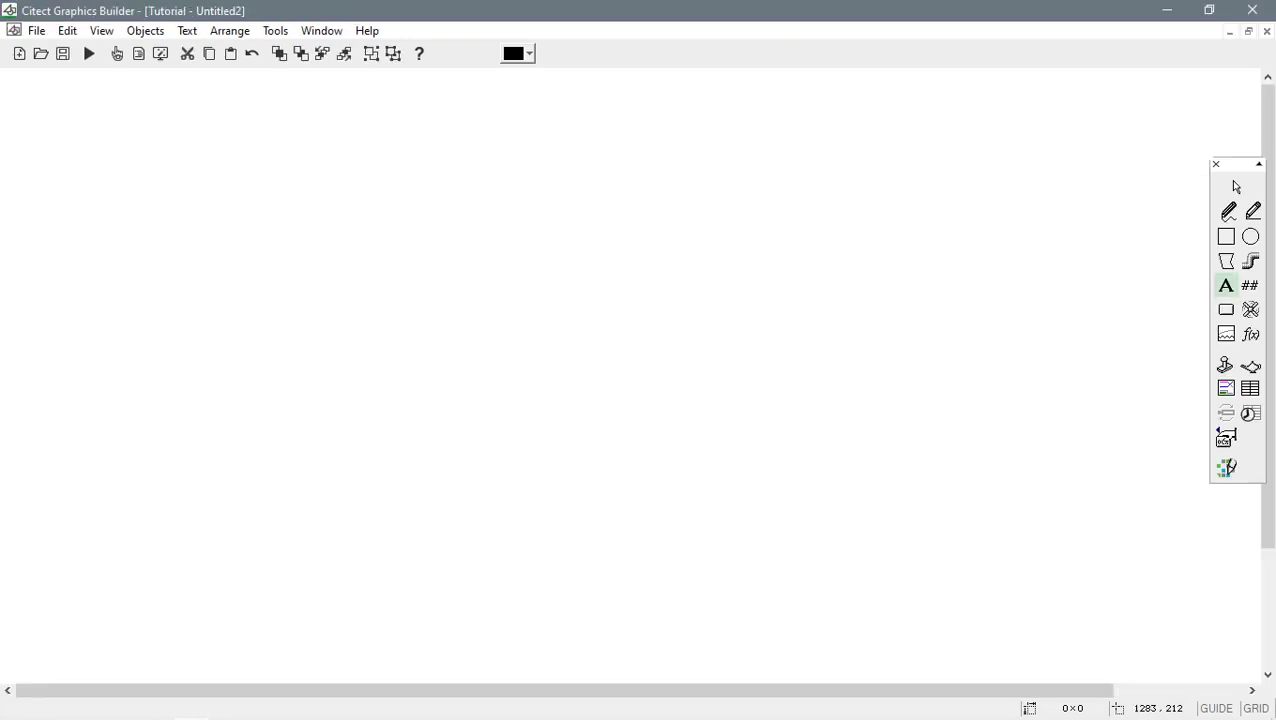
# - Draw a Start button whose Up command is Equip.Test_Bit=1
pyautogui.click(1226, 309)
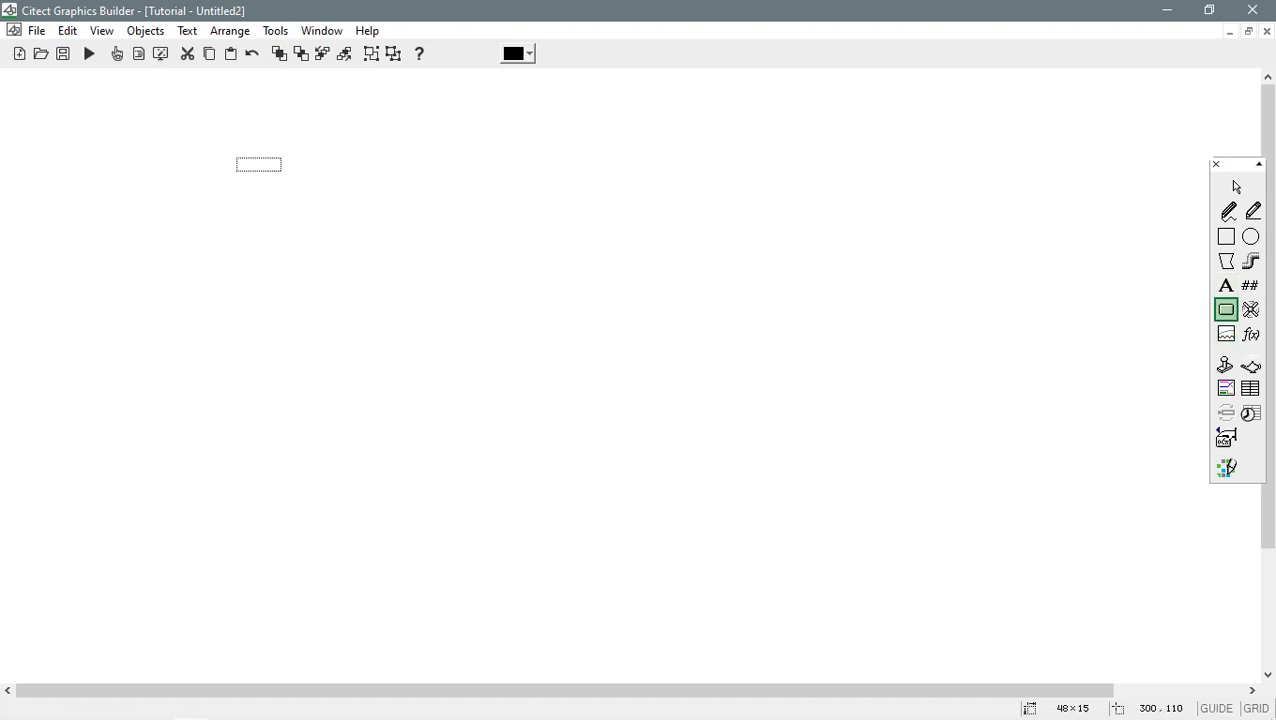
pyautogui.moveTo(236, 158); pyautogui.dragTo(312, 190)
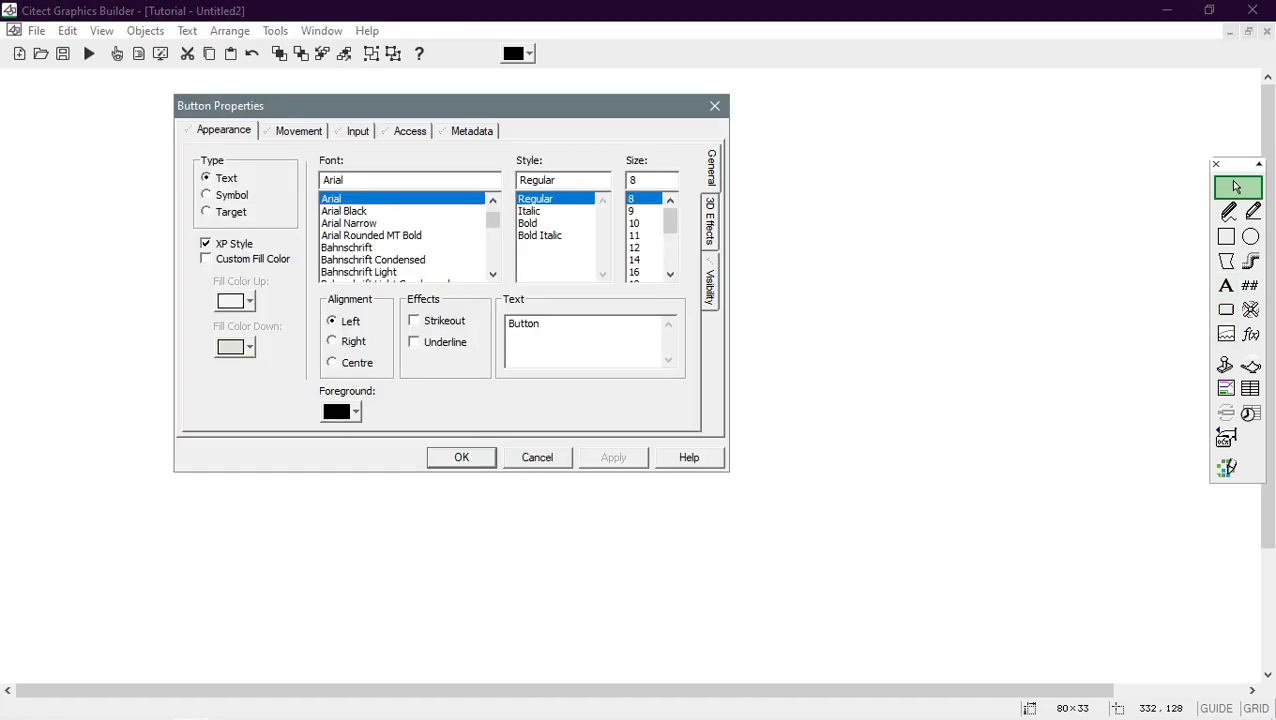
pyautogui.write('Sta')
pyautogui.hotkey('ctrl', 'Tab')
pyautogui.hotkey('ctrl', 'Tab')
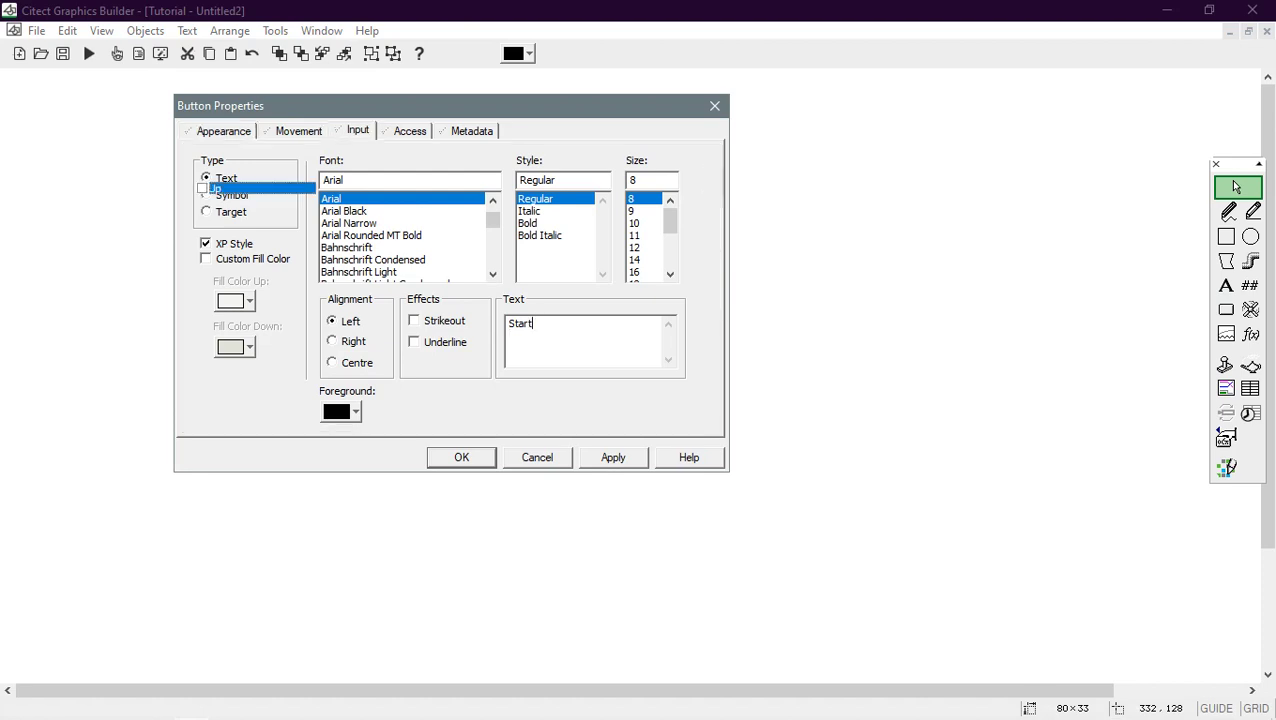
pyautogui.click(675, 180)
pyautogui.click(760, 203)
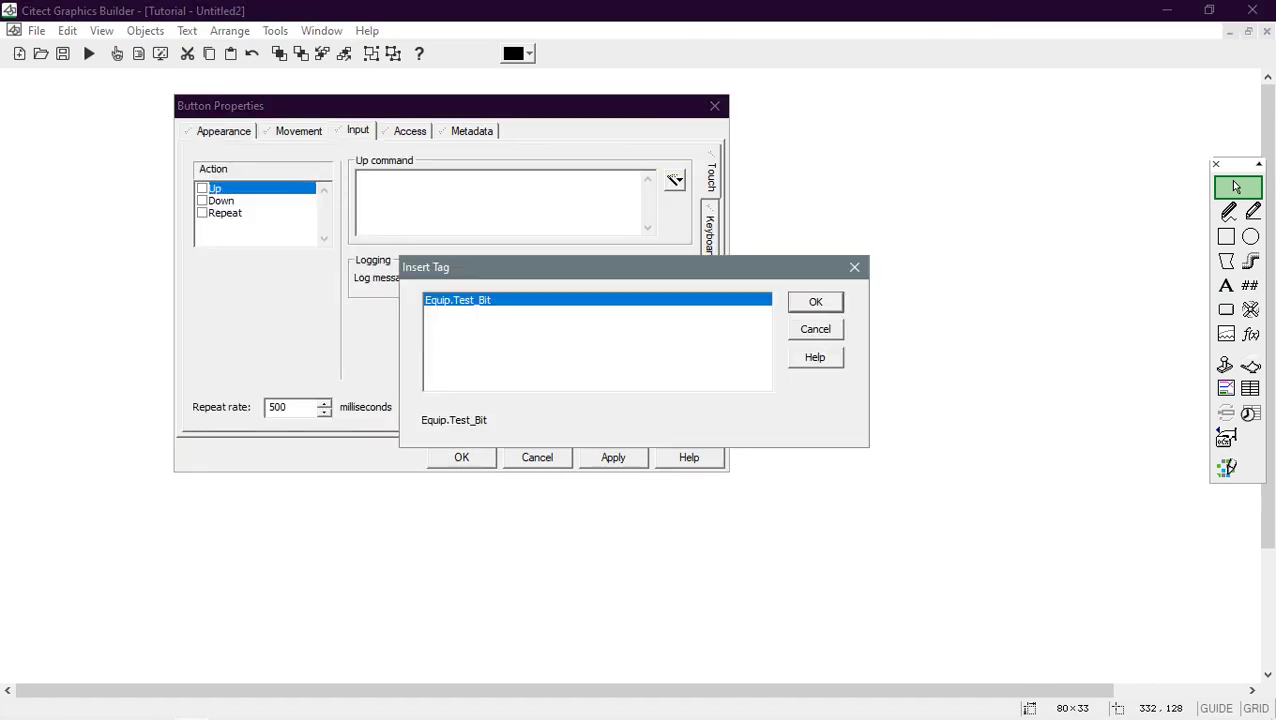
pyautogui.press('Return')
pyautogui.write('=1')
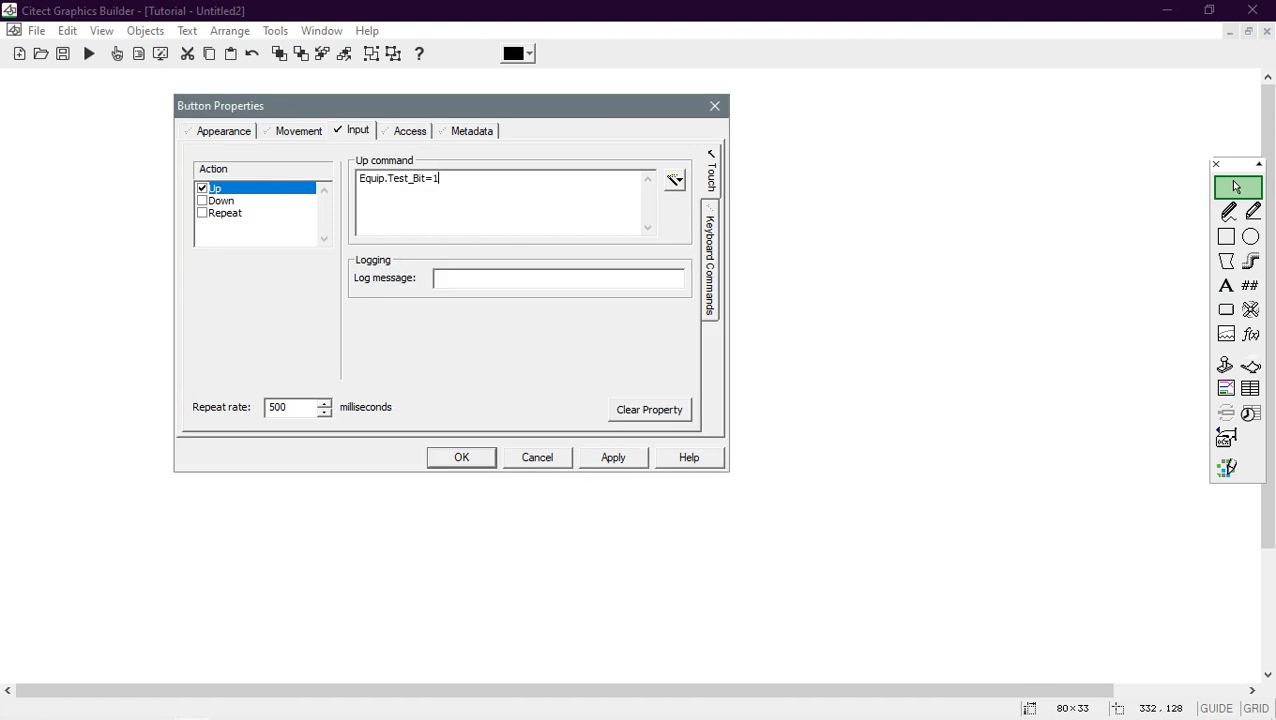
pyautogui.hotkey('ctrl', 'a')
pyautogui.hotkey('ctrl', 'c')
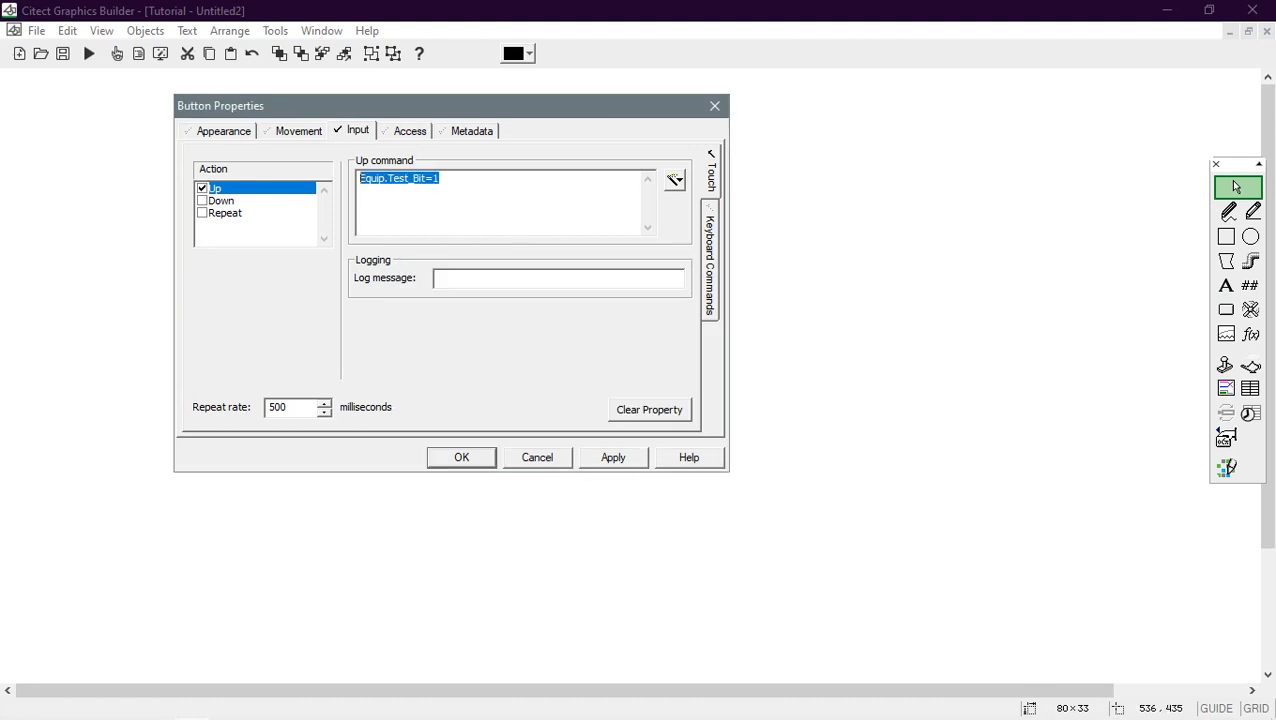
pyautogui.press('Return')
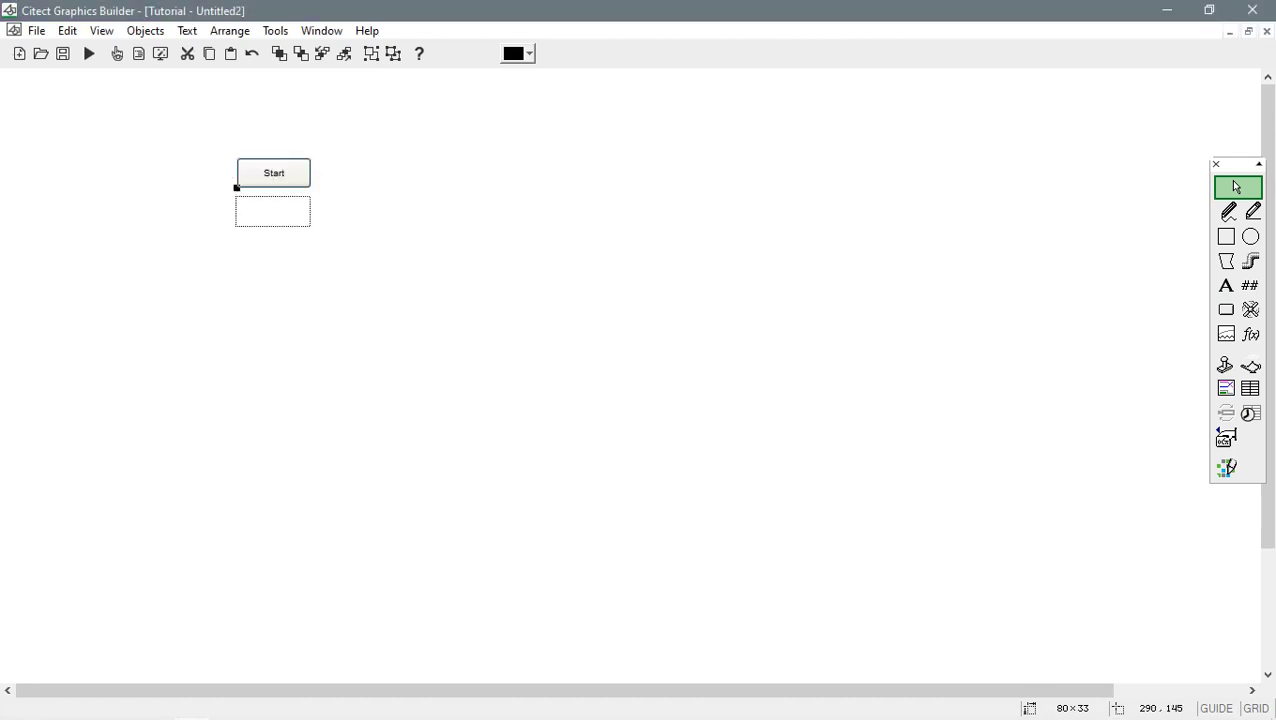
# - Paste a copy below and relabel it Stop with Up command Equip.Test_Bit=0
pyautogui.click(236, 187)
pyautogui.doubleClick(273, 214)
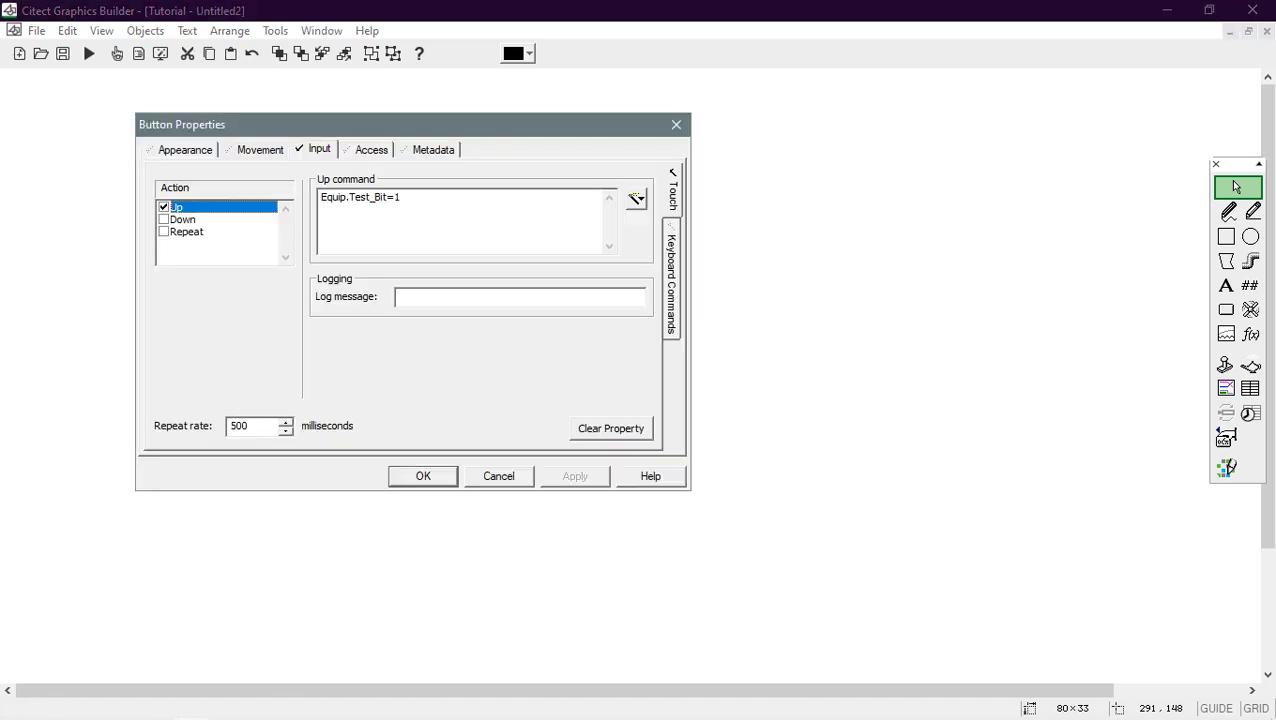
pyautogui.press('BackSpace')
pyautogui.write('0')
pyautogui.hotkey('ctrl', 'shift', 'Tab')
pyautogui.hotkey('ctrl', 'shift', 'Tab')
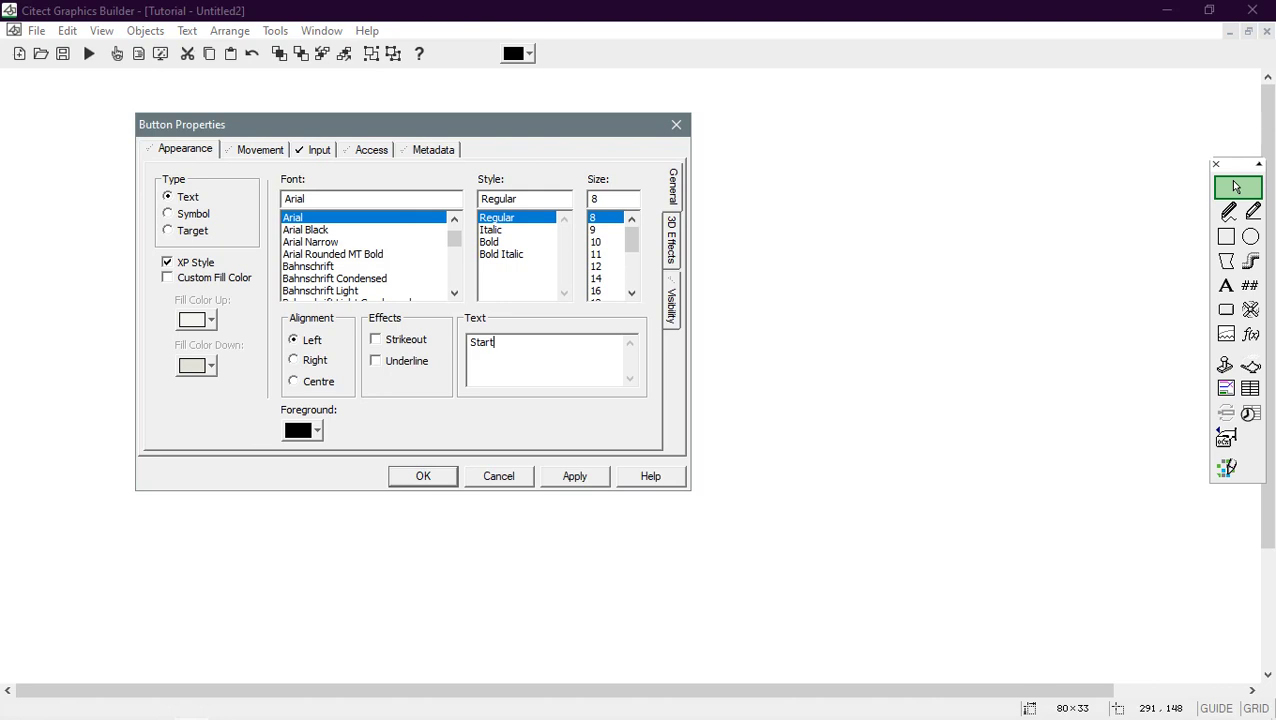
pyautogui.hotkey('ctrl', 'a')
pyautogui.write('Sto')
pyautogui.press('Return')
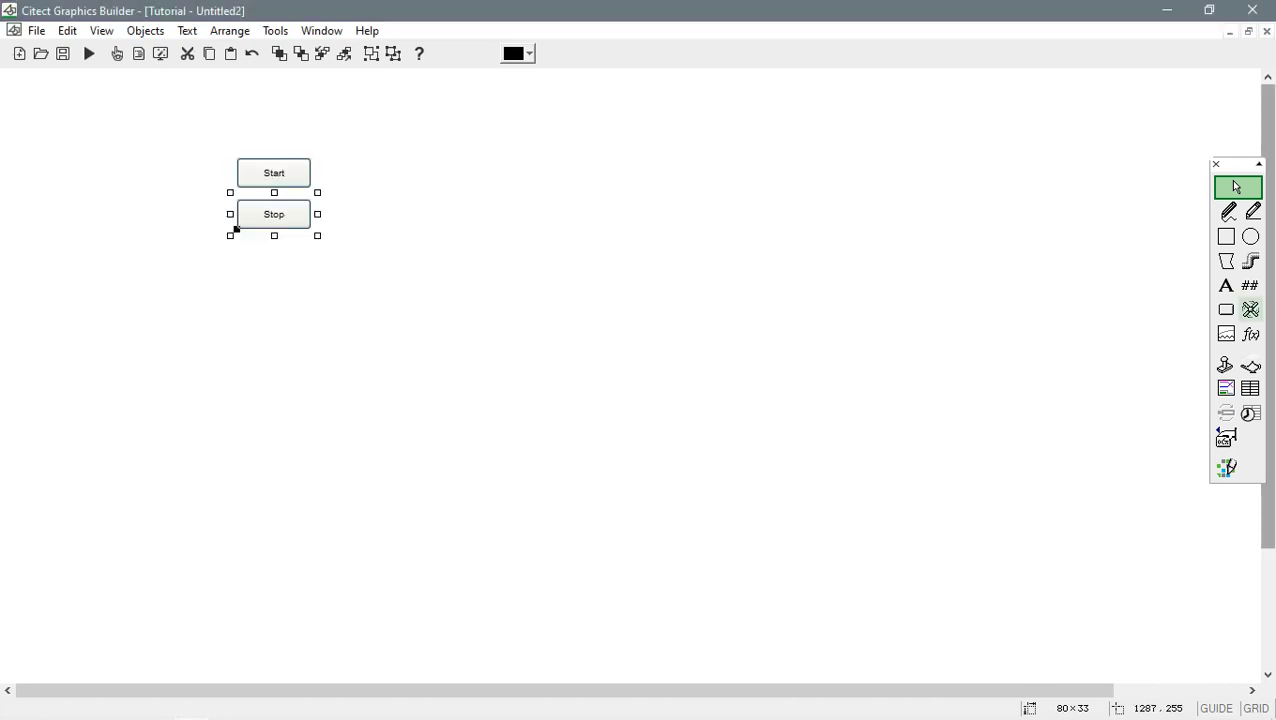
pyautogui.click(1250, 309)
# - Place an indicator light ON when Equip.Test_Bit=1 beside the buttons and enlarge it to 116×116
pyautogui.click(397, 218)
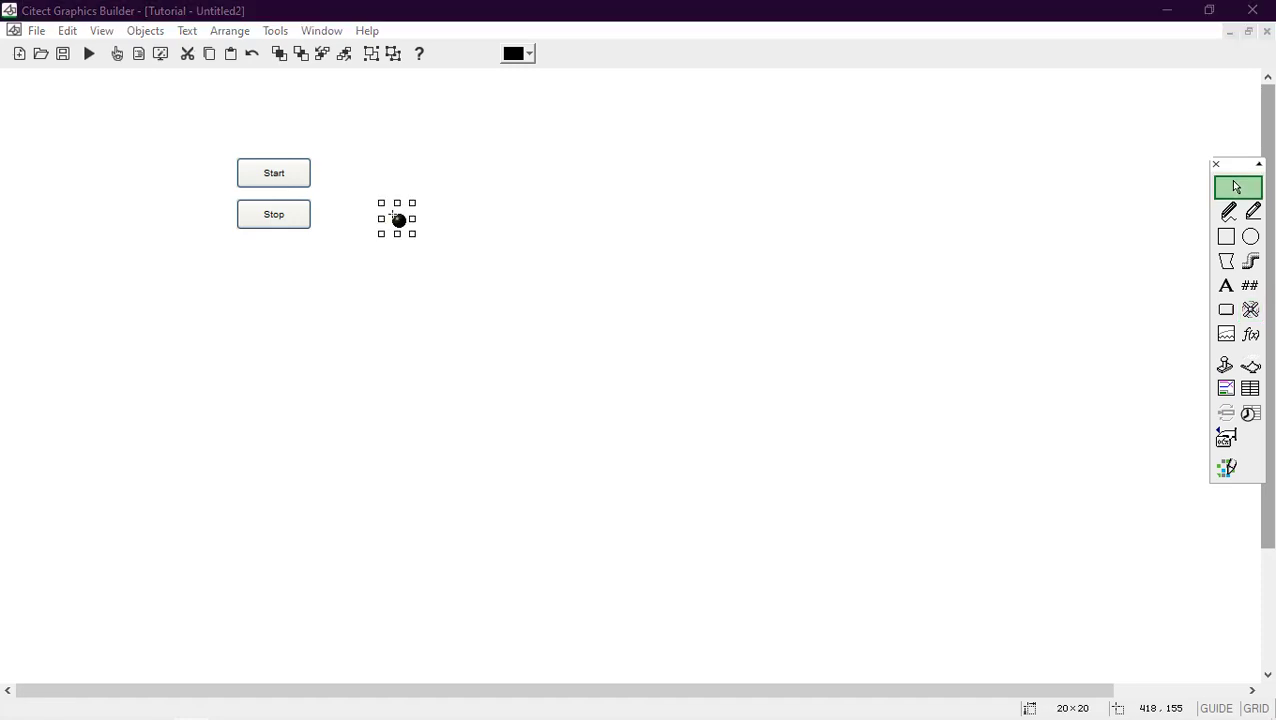
pyautogui.hotkey('ctrl', 'v')
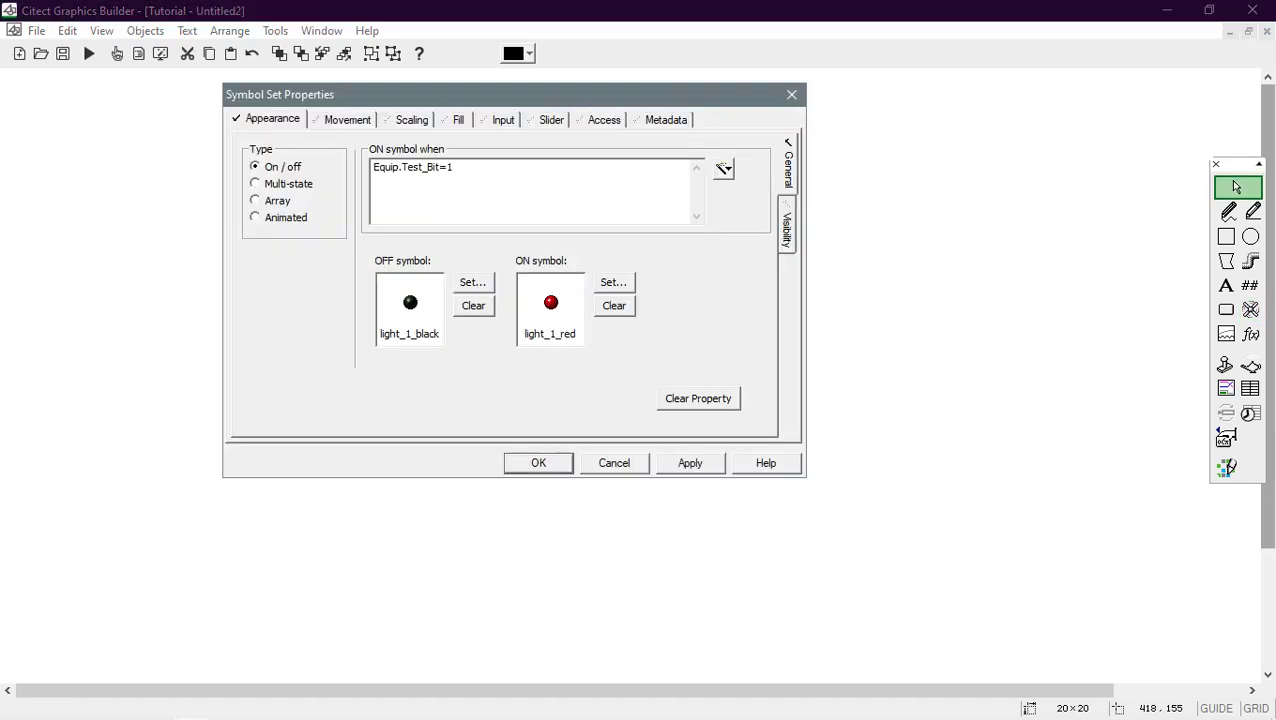
pyautogui.press('Return')
pyautogui.click(347, 194)
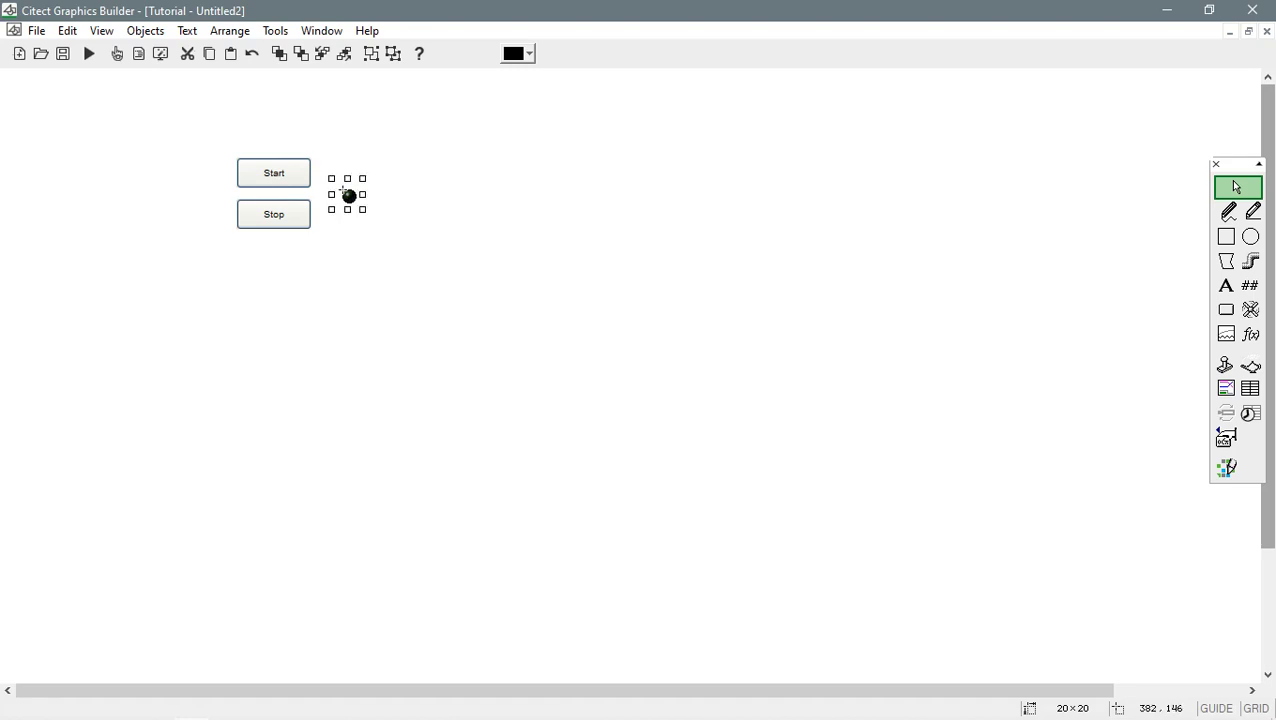
pyautogui.moveTo(357, 204); pyautogui.dragTo(337, 143)
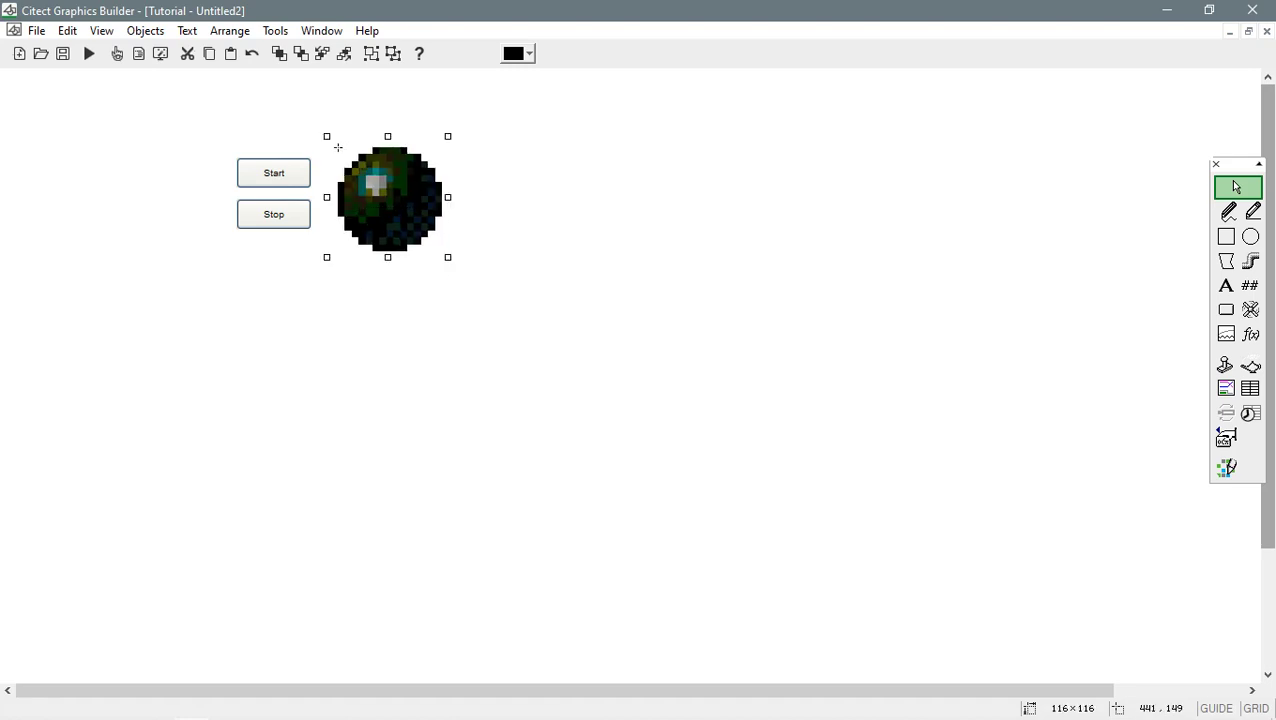
# - Save the page as Page1
pyautogui.click(62, 53)
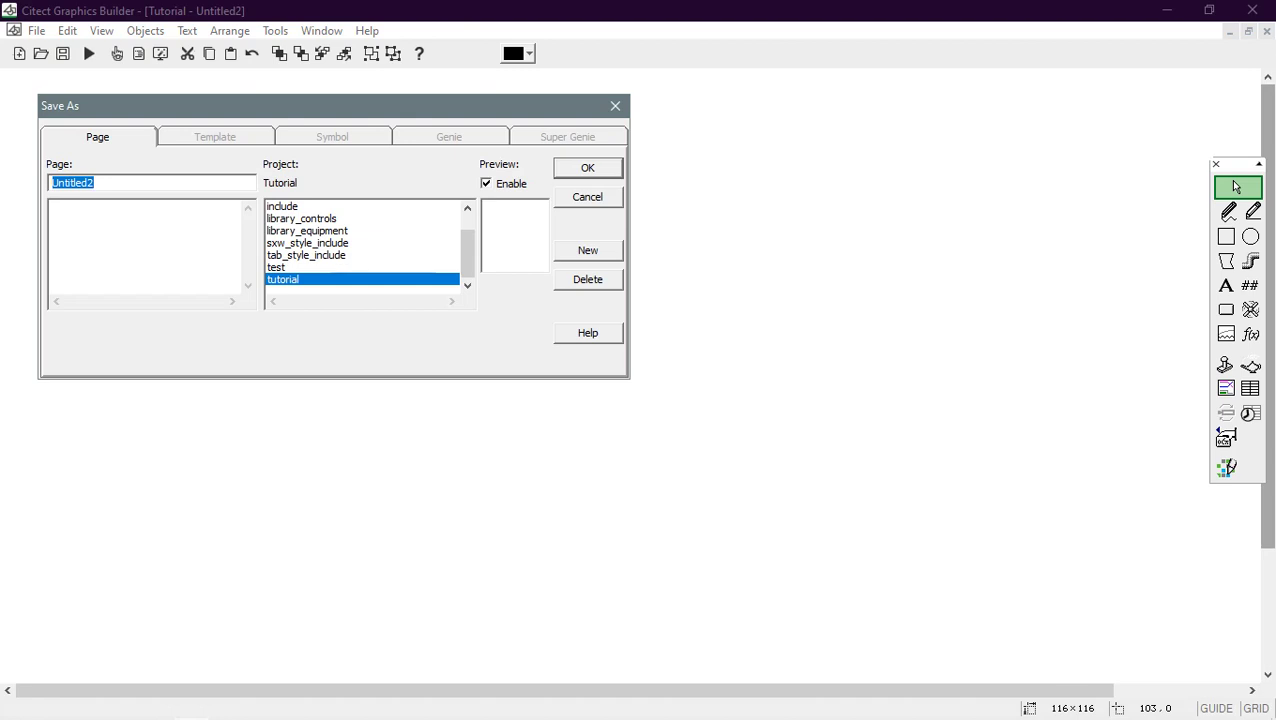
pyautogui.write('Page1')
pyautogui.press('Return')
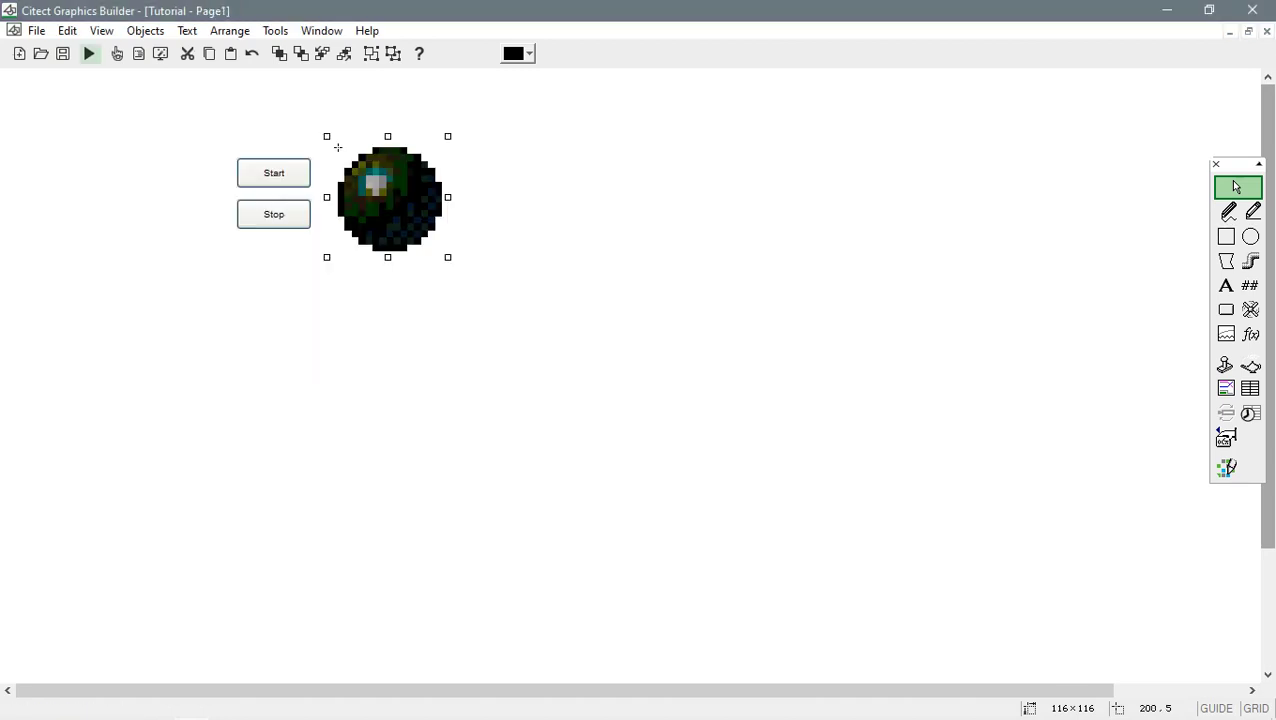
# - Compile and run Tutorial, then use Stop to turn the light off and Start to turn it red
pyautogui.click(89, 53)
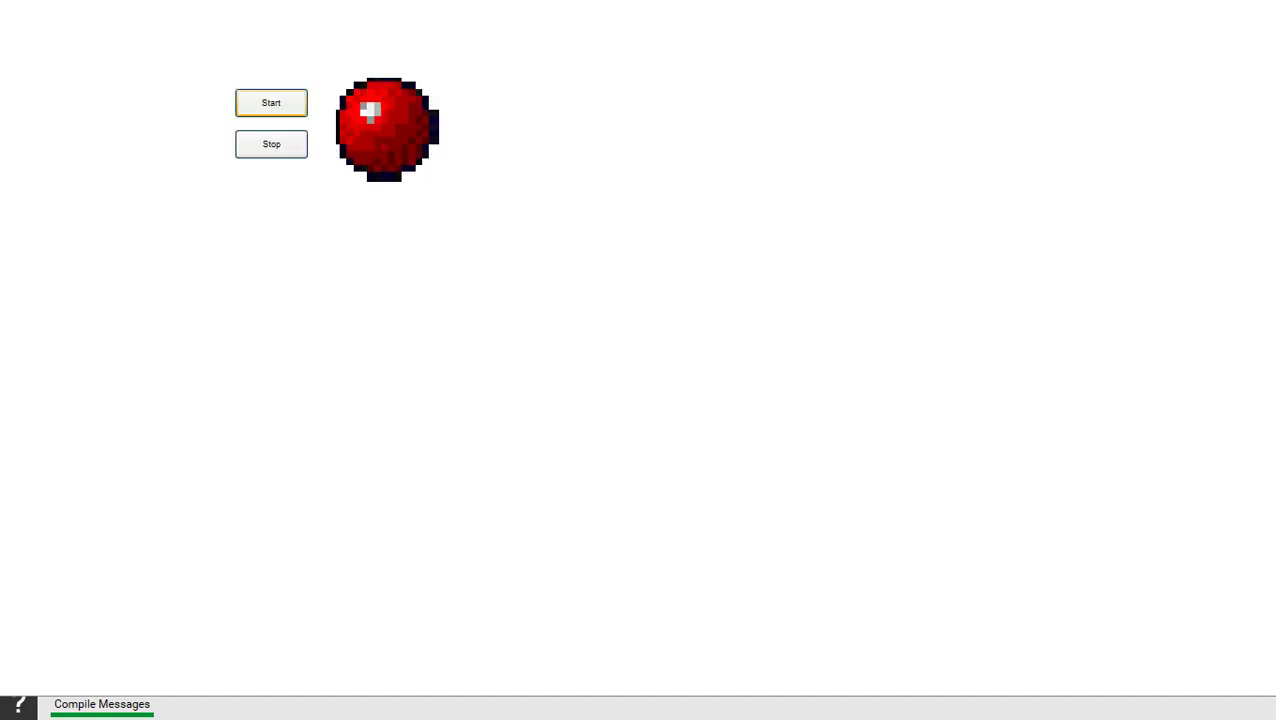
pyautogui.press('Tab')
pyautogui.press('space')
pyautogui.press('Tab')
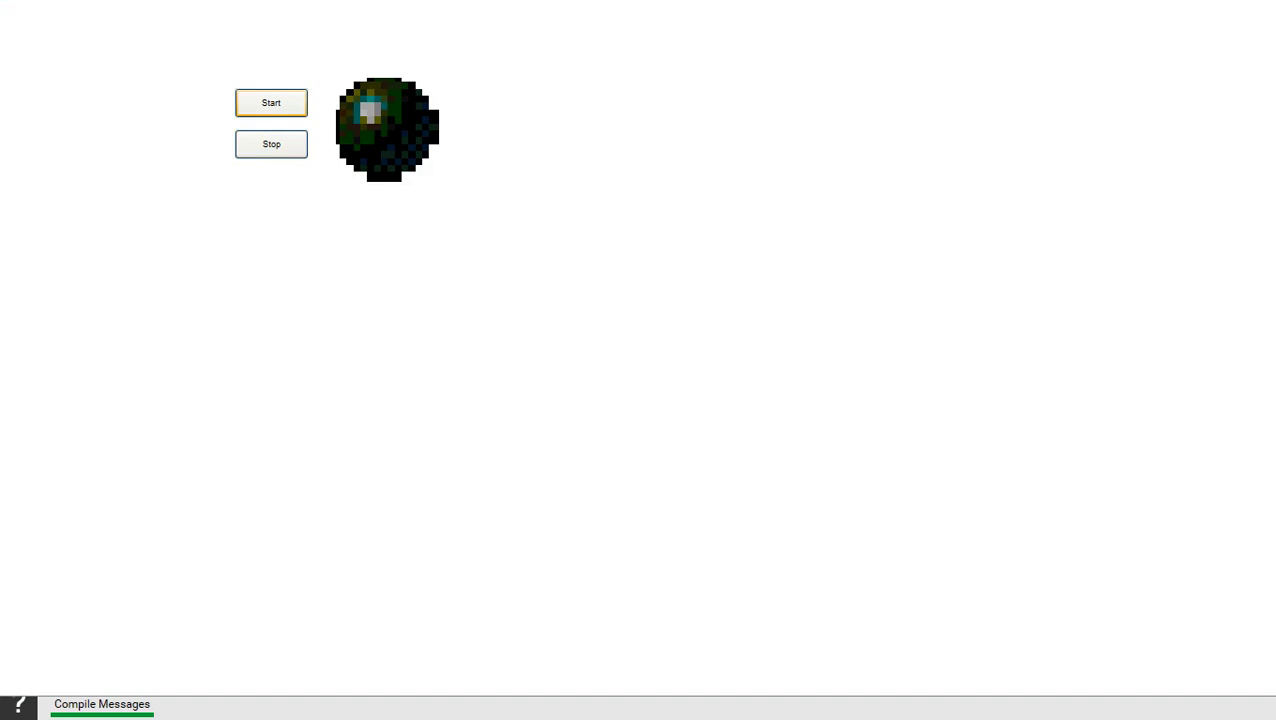
pyautogui.press('space')
# - Keep toggling the light dark and red with Stop and Start, then return to Graphics Builder
pyautogui.press('Tab')
pyautogui.press('space')
pyautogui.press('Tab')
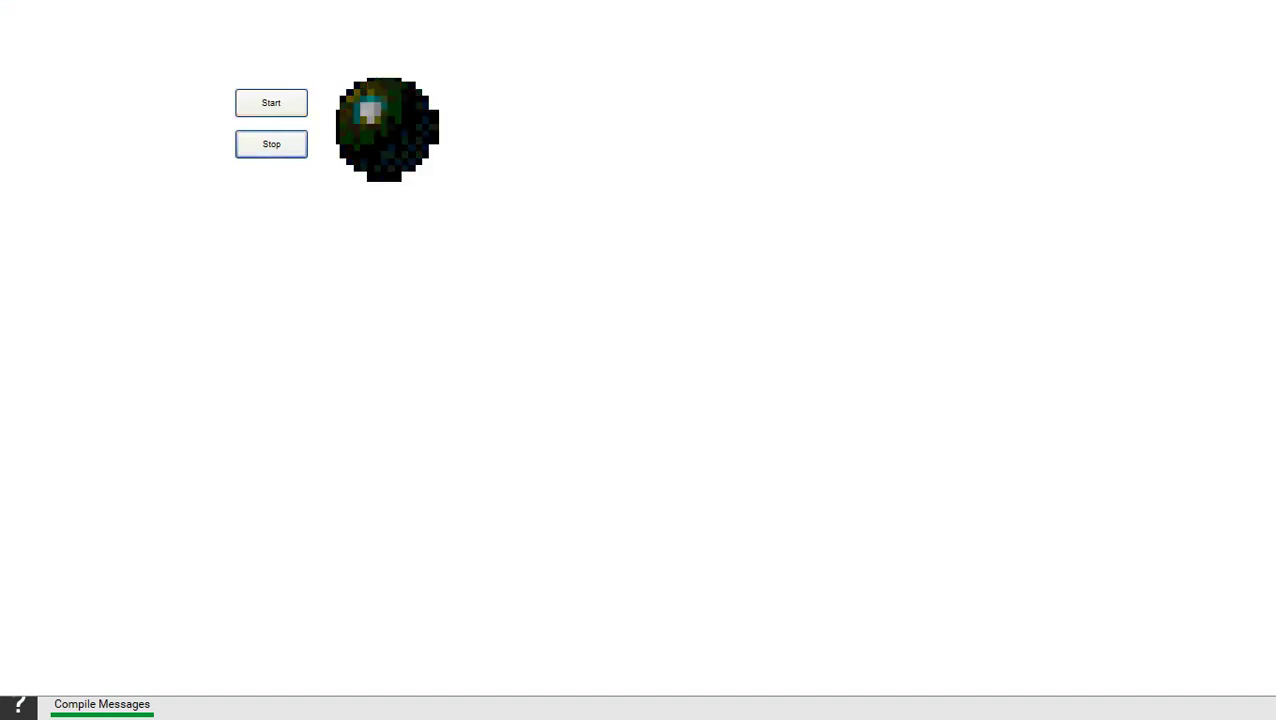
pyautogui.press('space')
pyautogui.press('Tab')
pyautogui.press('space')
pyautogui.press('Tab')
pyautogui.press('space')
pyautogui.press('Tab')
pyautogui.press('space')
pyautogui.hotkey('alt', 'Tab')
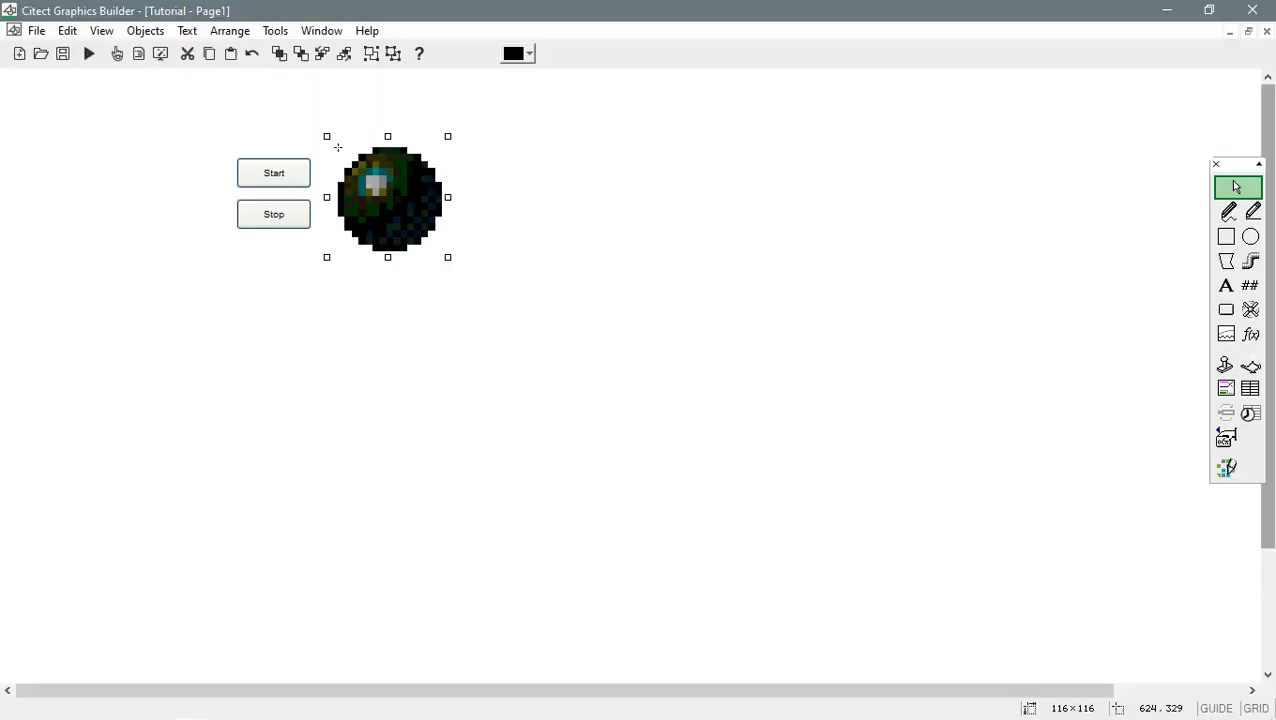
# - Add an ESC keyboard command running shutdown() to Page1's properties, then compile and run the project
pyautogui.rightClick(650, 362)
pyautogui.click(725, 491)
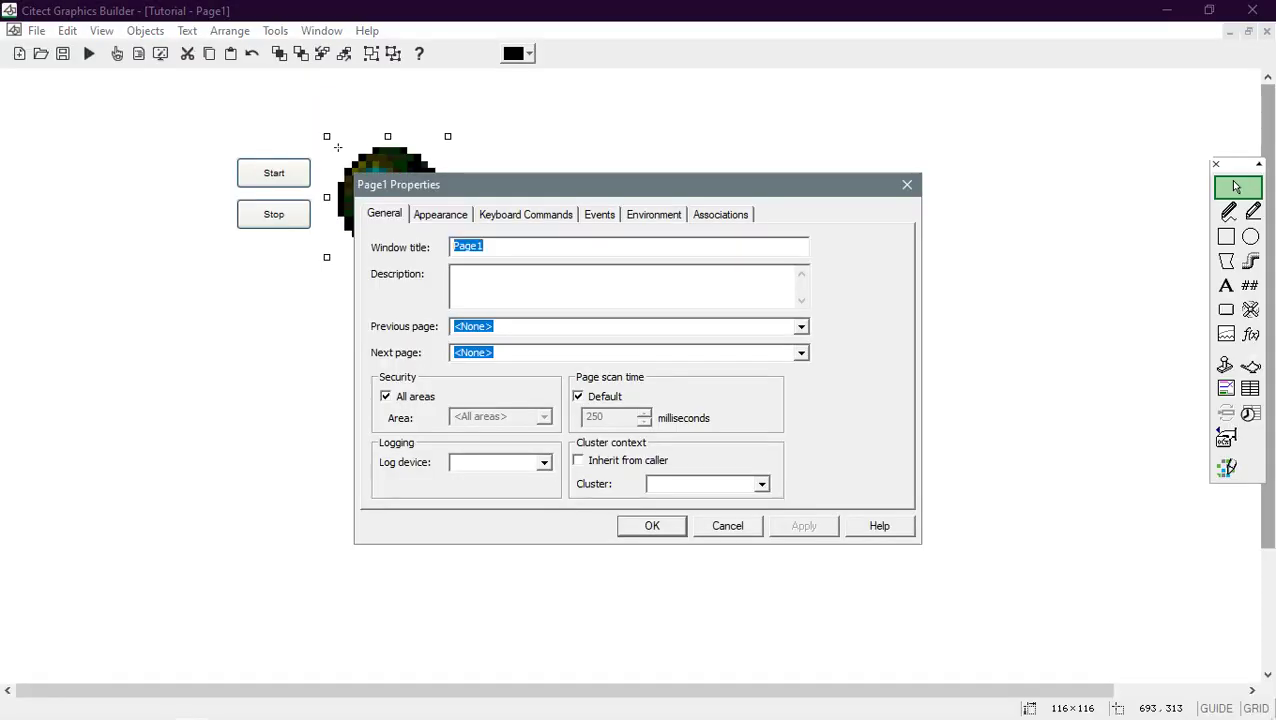
pyautogui.click(525, 214)
pyautogui.click(445, 265)
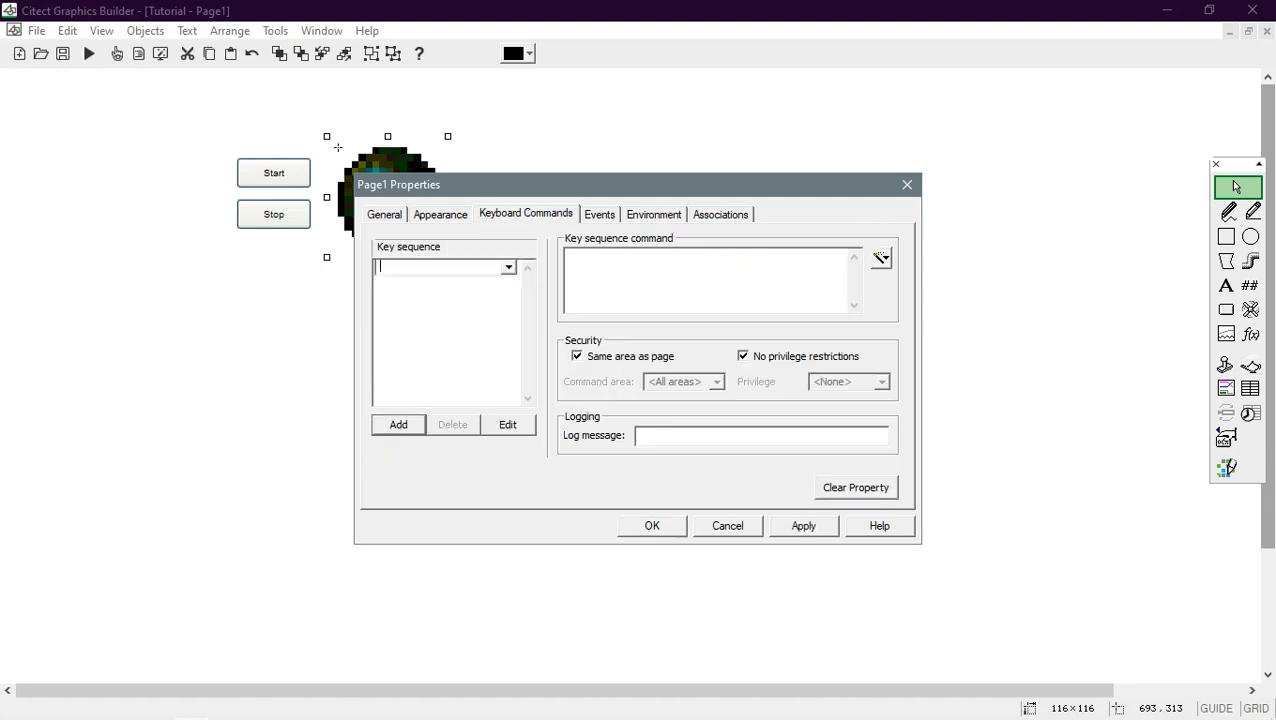
pyautogui.click(508, 267)
pyautogui.press('Return')
pyautogui.write('shutdown(')
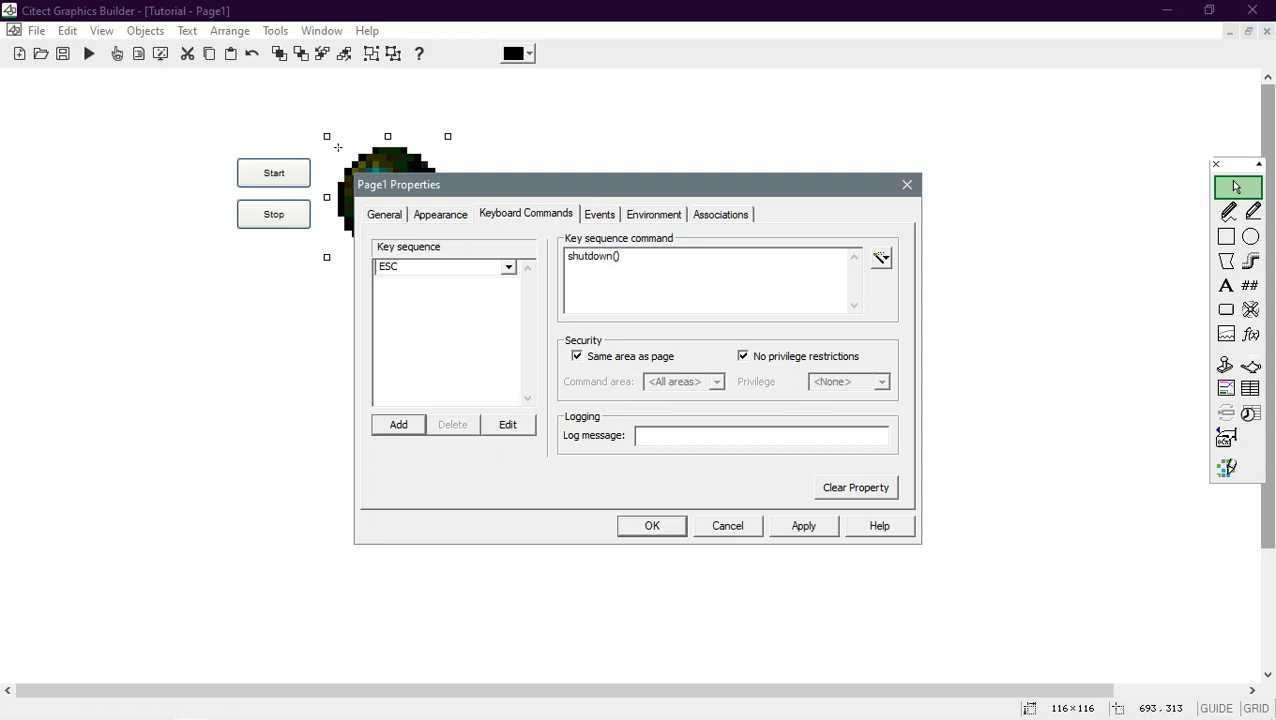
pyautogui.click(652, 525)
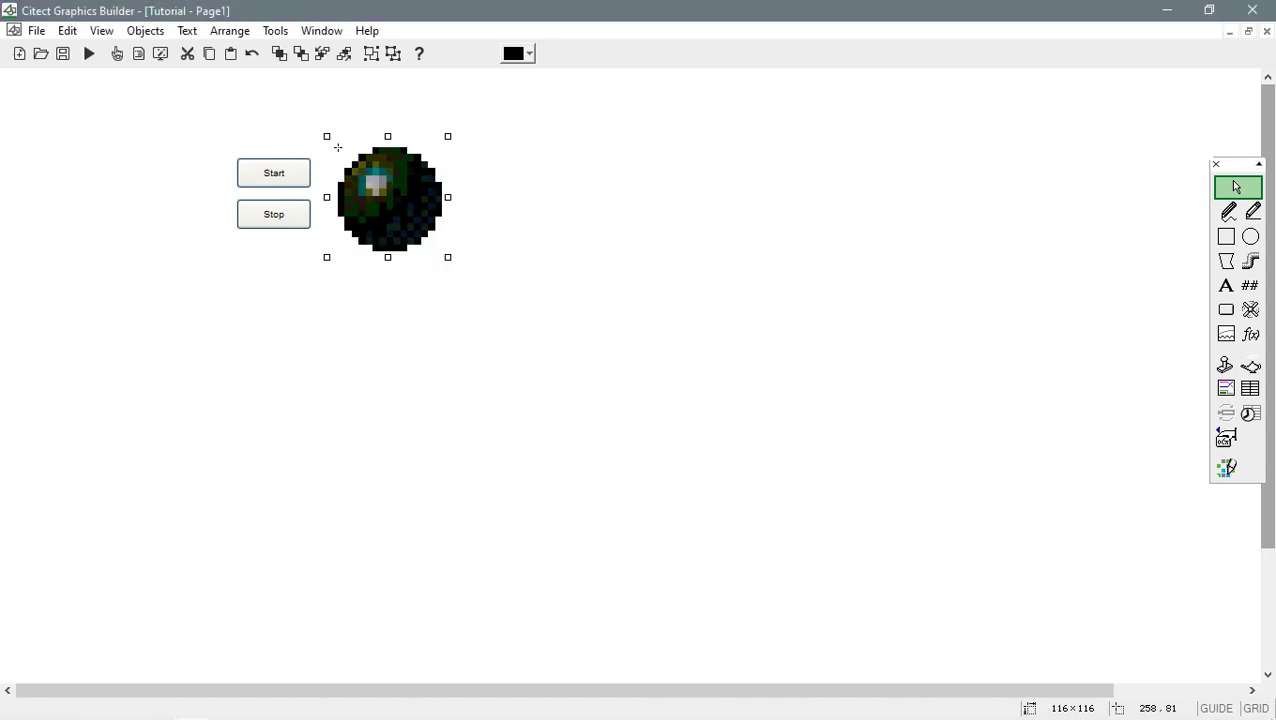
pyautogui.click(89, 53)
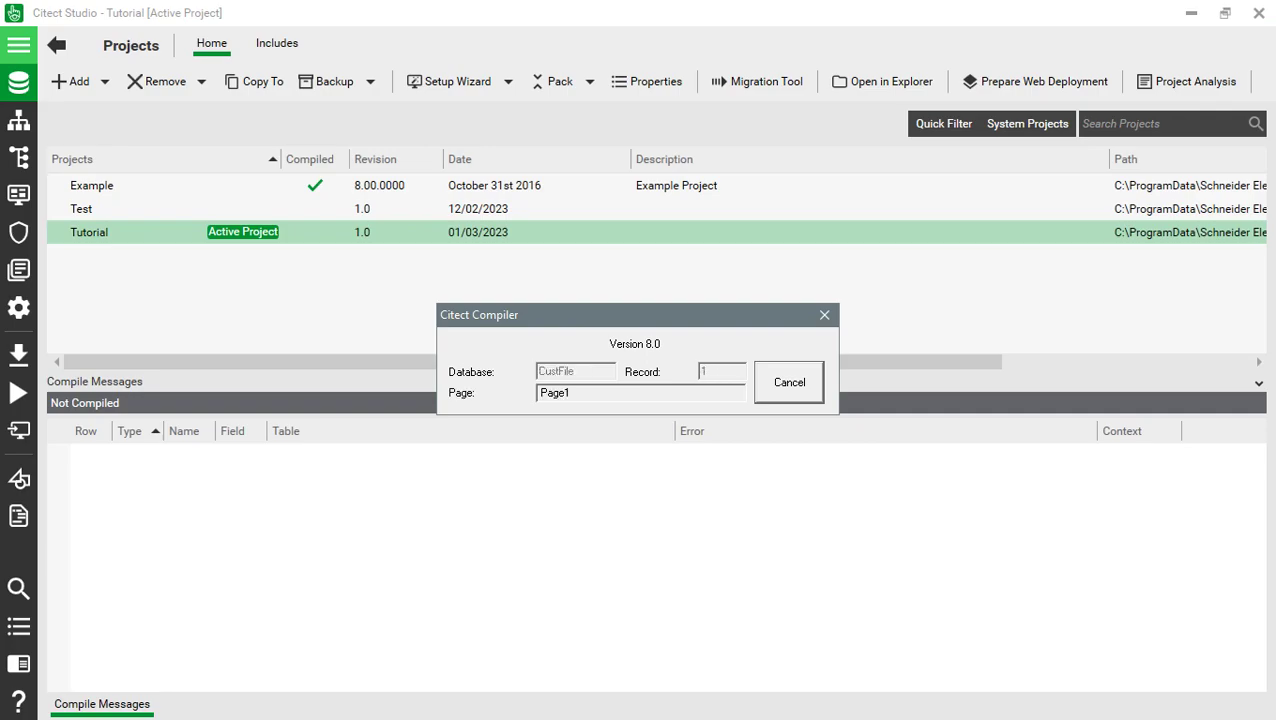